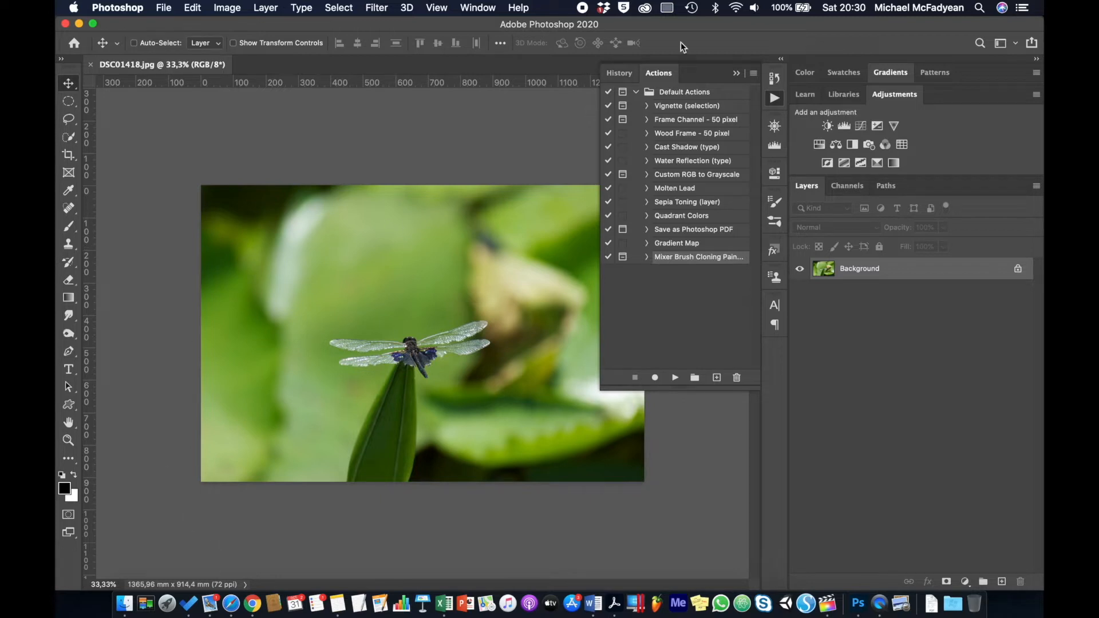
{"action": "left_click", "coordinate": [736, 74]}
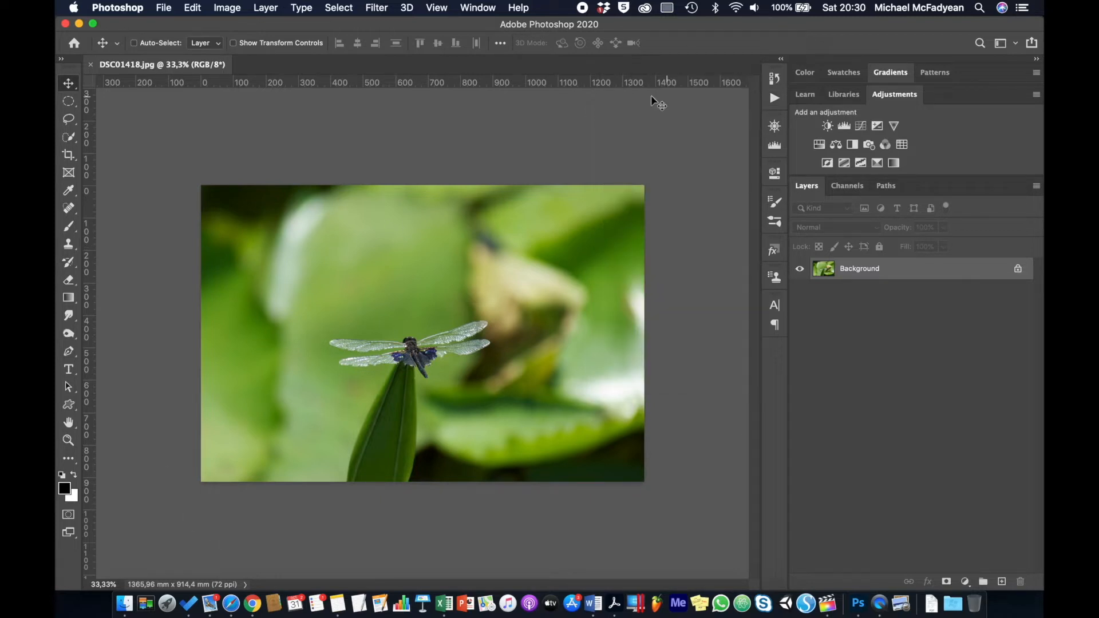
{"action": "left_click", "coordinate": [164, 8]}
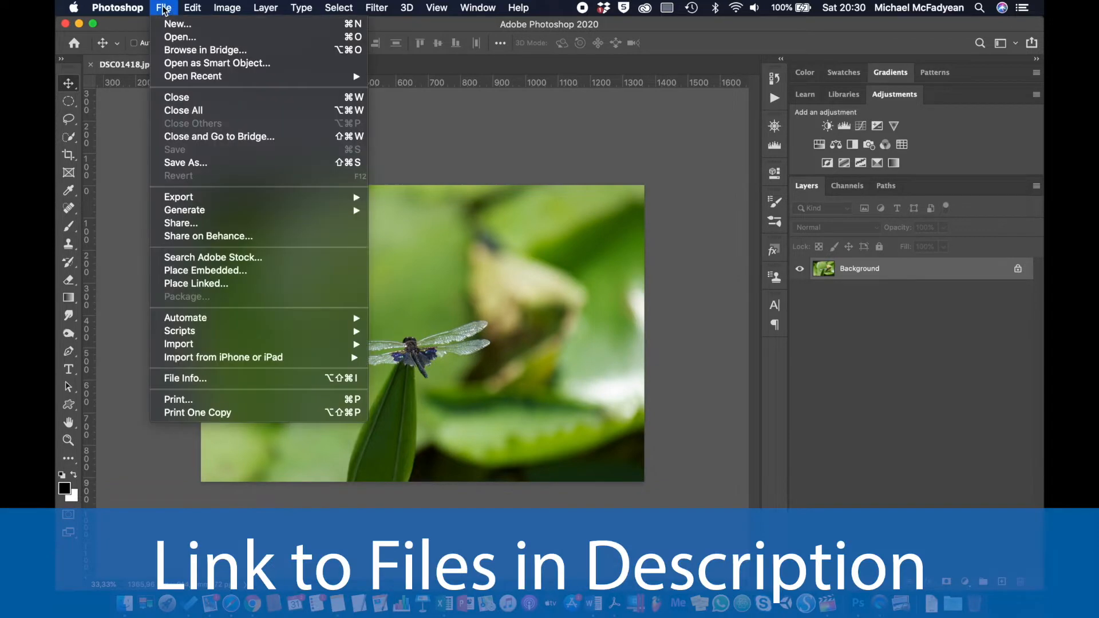
{"action": "left_click", "coordinate": [174, 38]}
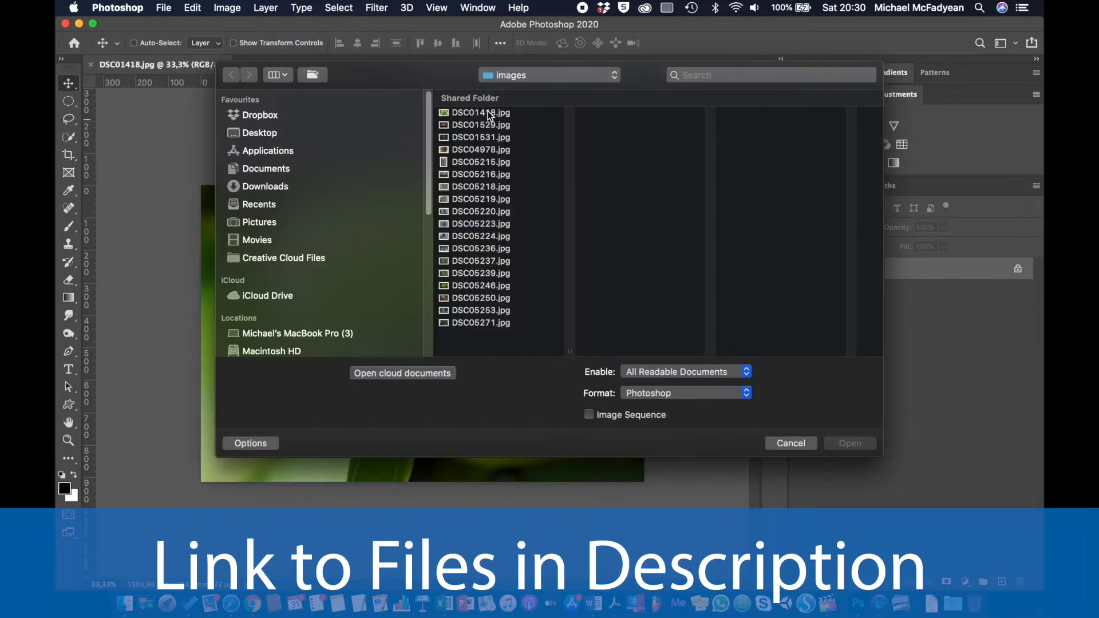
{"action": "left_click", "coordinate": [798, 442]}
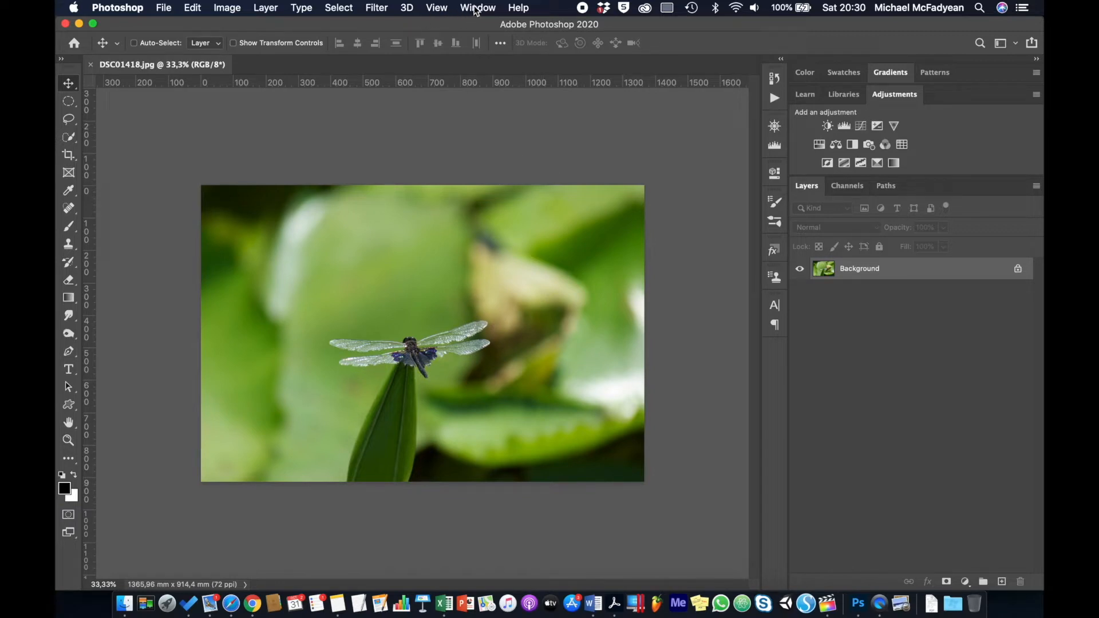
- Show the Actions panel and create a new action set named with the author's first name followed by "Actions"
{"action": "left_click", "coordinate": [771, 103]}
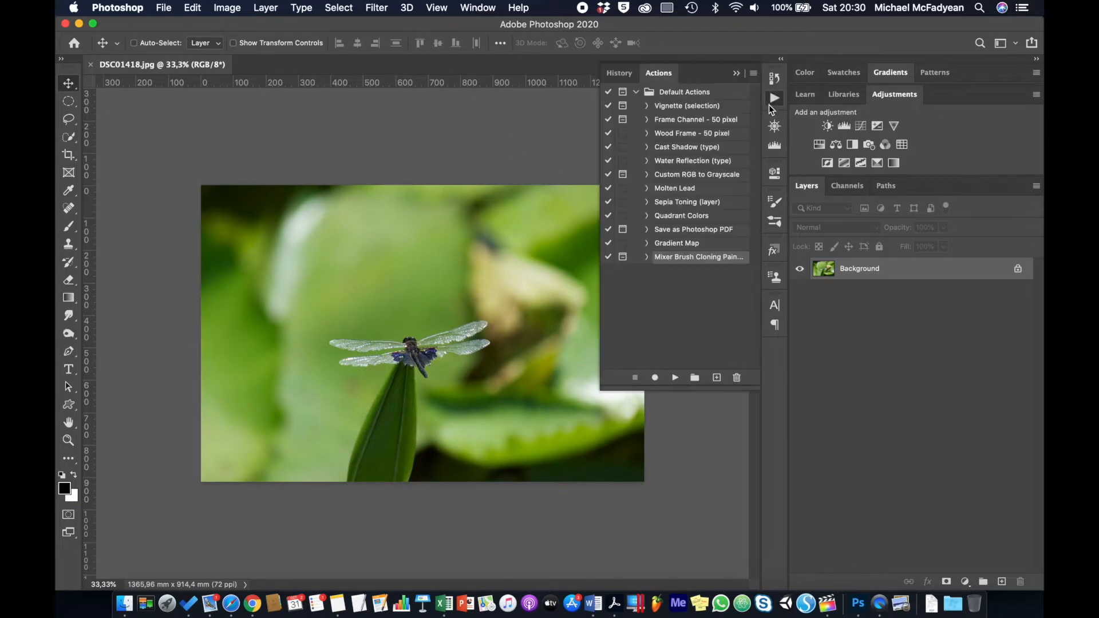
{"action": "left_click", "coordinate": [485, 8]}
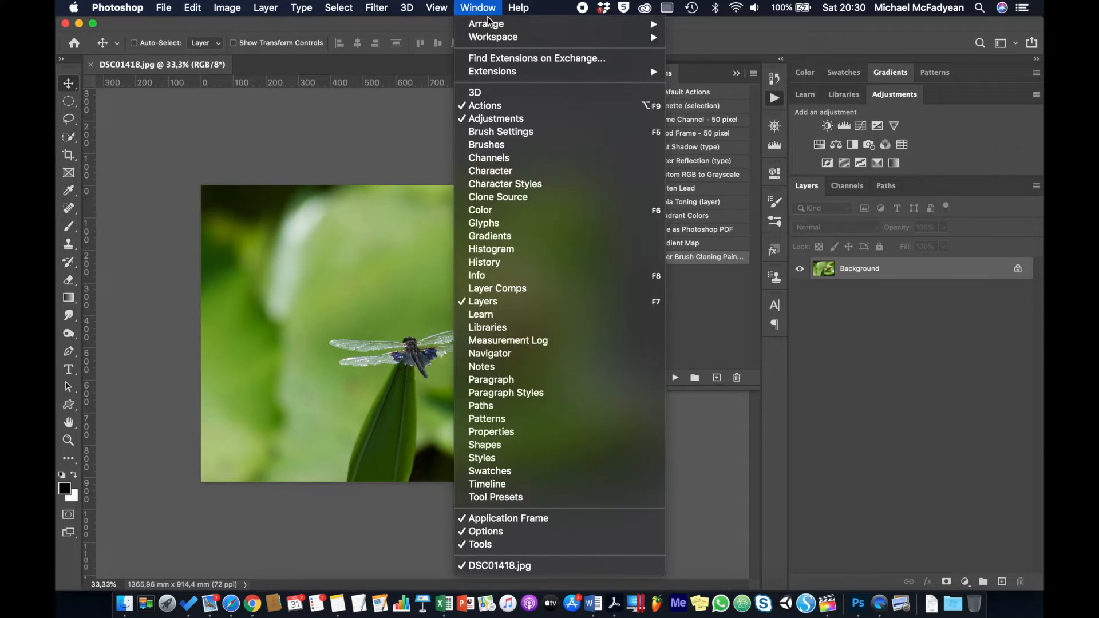
{"action": "left_click", "coordinate": [489, 106]}
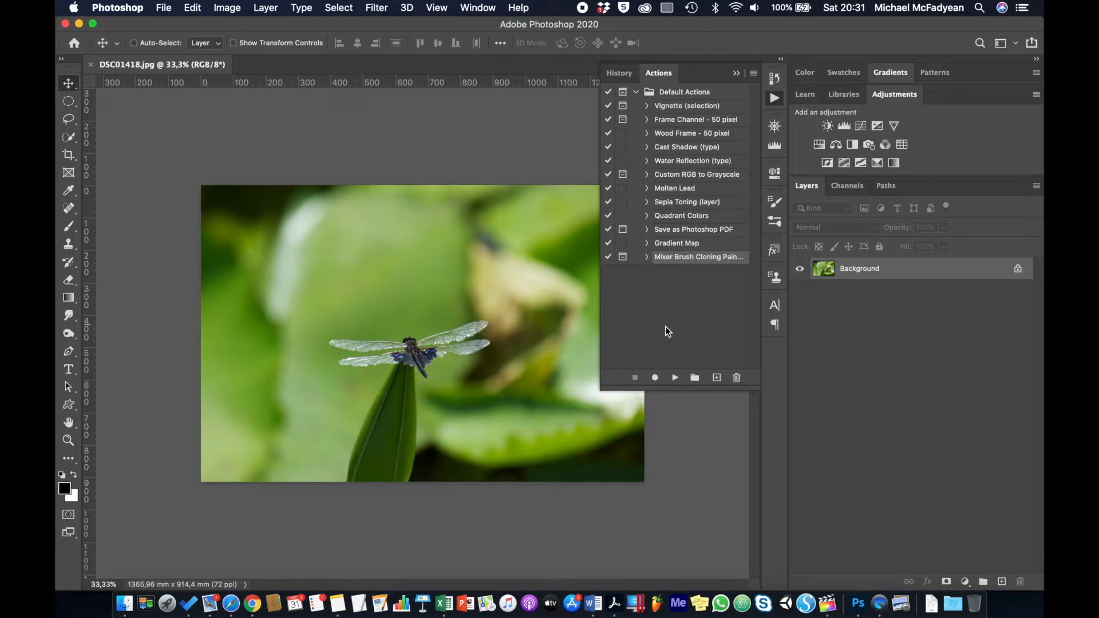
{"action": "left_click", "coordinate": [695, 378]}
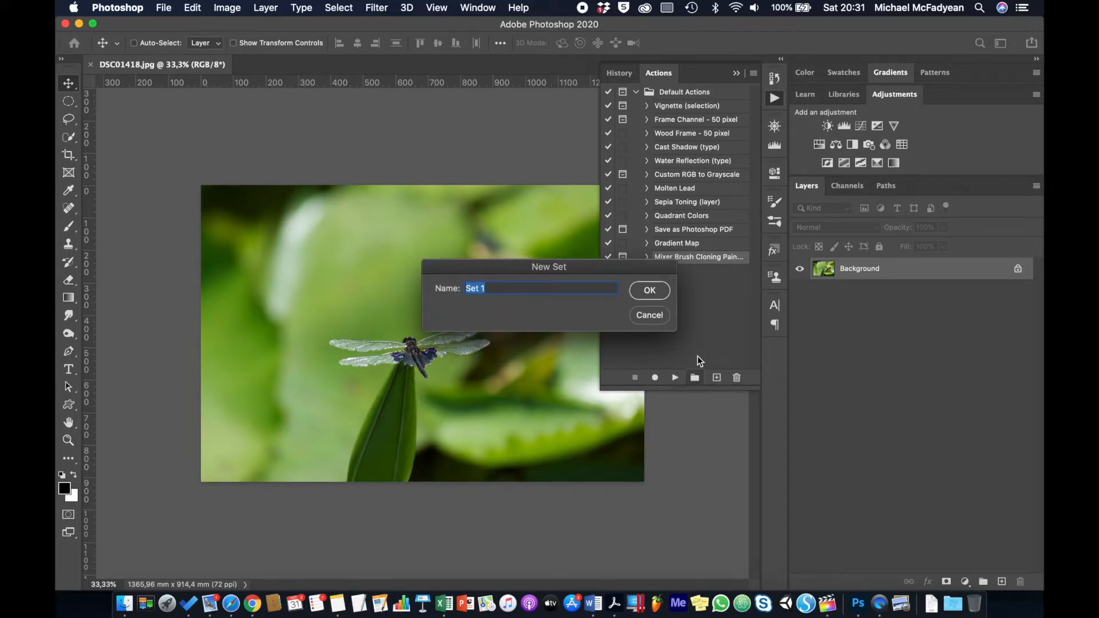
{"action": "type", "text": "Mikes Actions"}
{"action": "key", "text": "Return"}
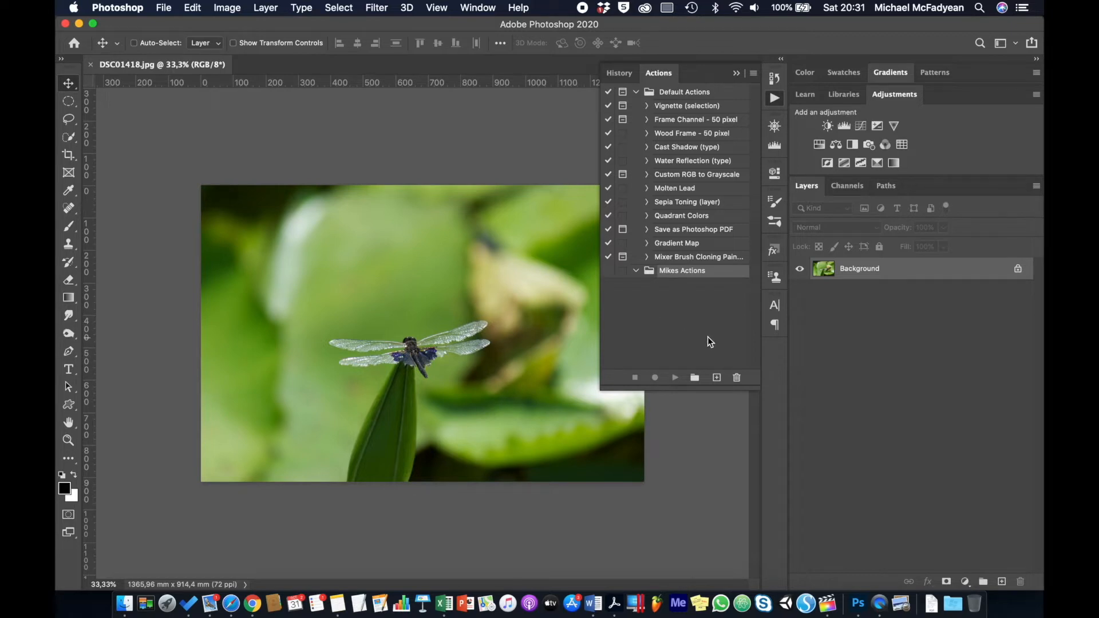
- Start recording a new action named Landscape Watermark in the new action set
{"action": "left_click", "coordinate": [716, 378]}
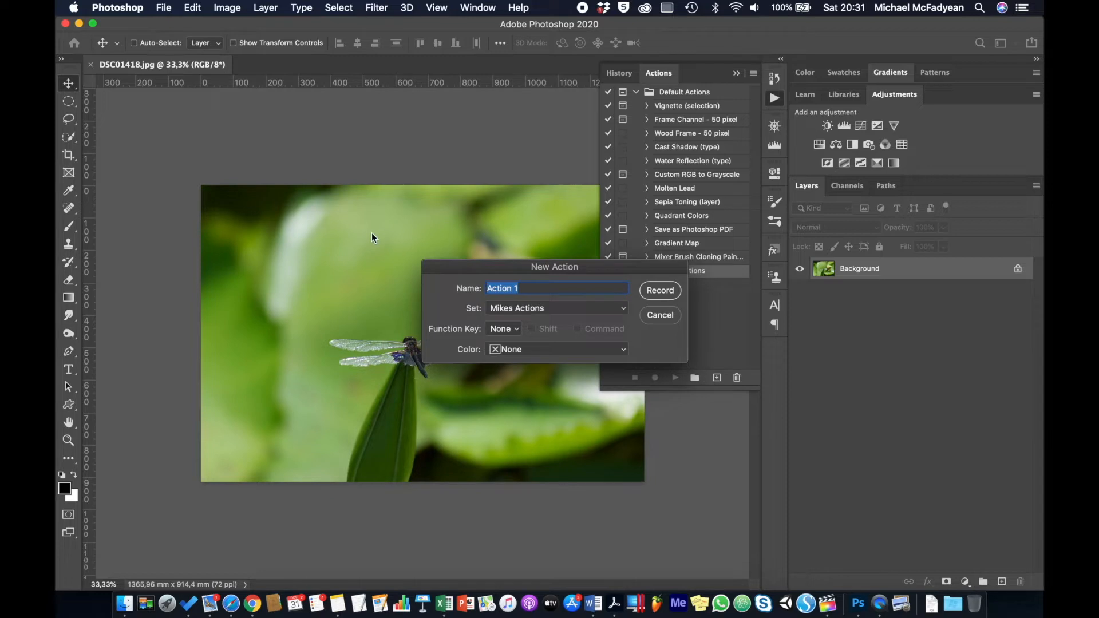
{"action": "type", "text": "Landscape Watermark"}
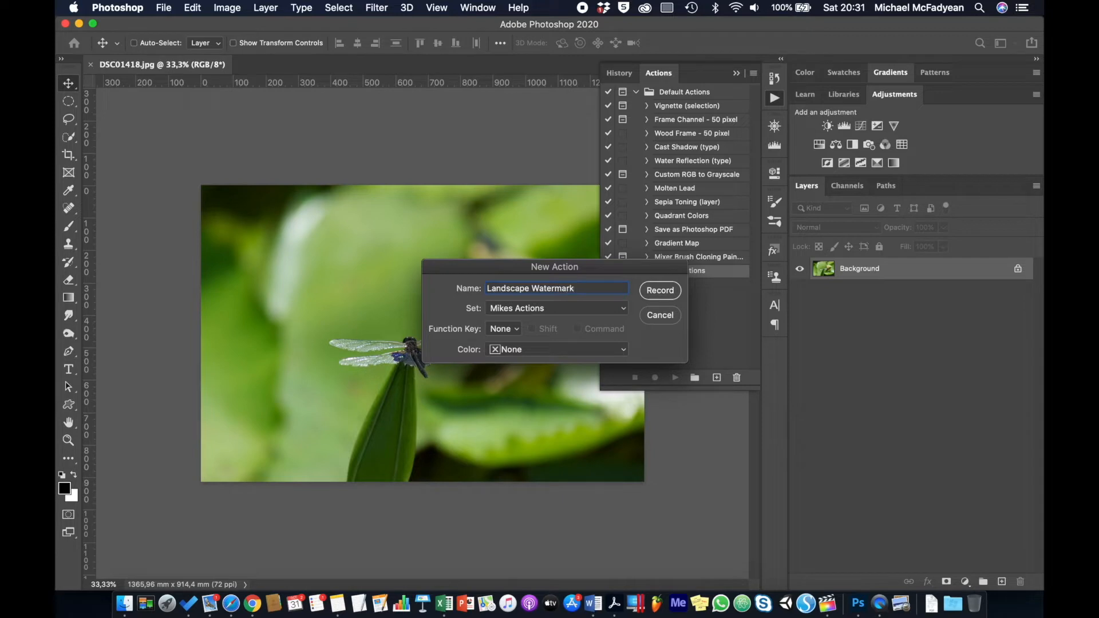
{"action": "left_click", "coordinate": [650, 292]}
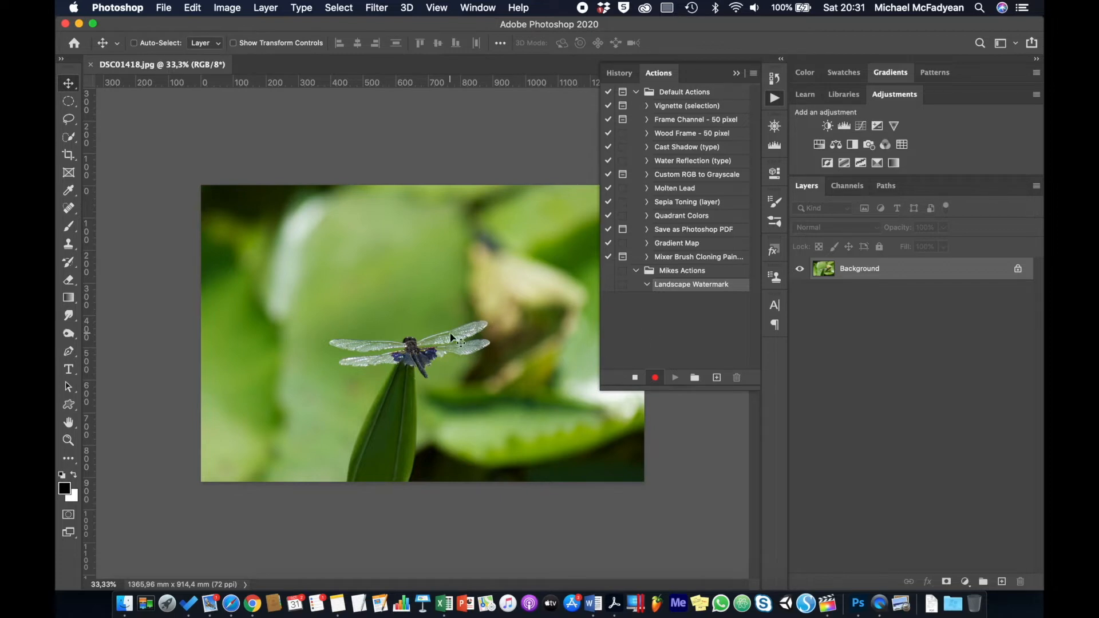
- Add a text layer over the upper-left area of the photo containing the photographer's name followed by ©
{"action": "left_click", "coordinate": [69, 370]}
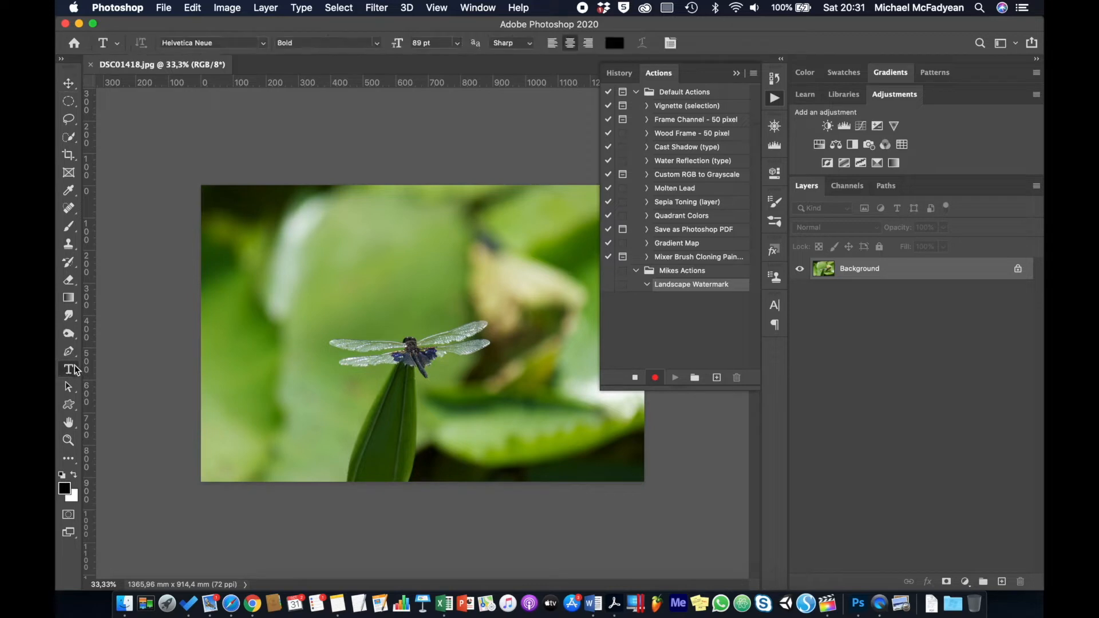
{"action": "left_click", "coordinate": [277, 294]}
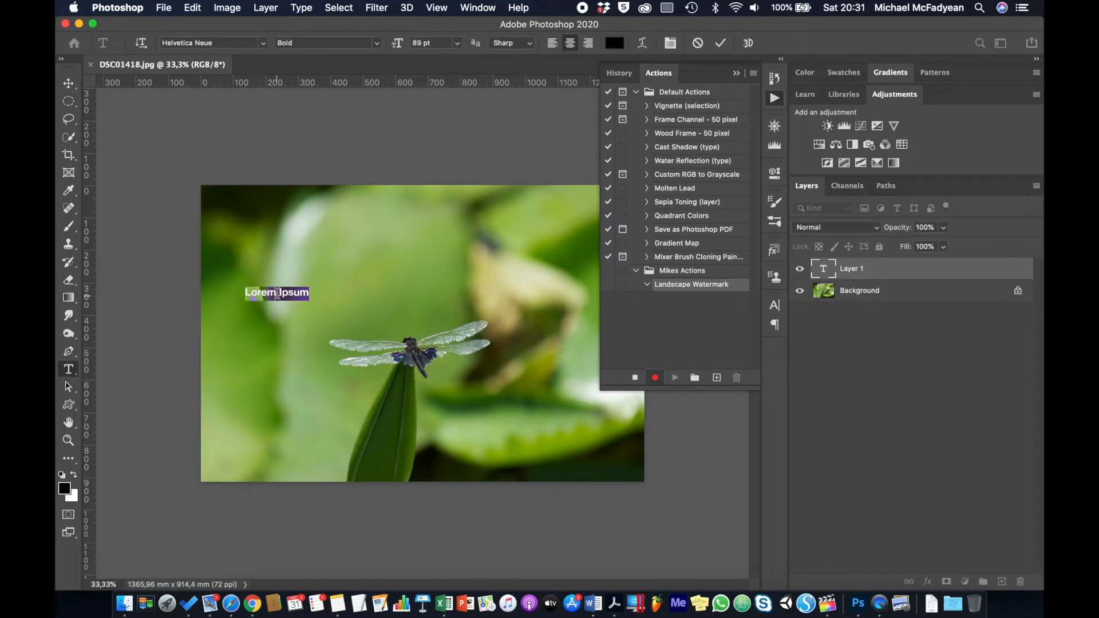
{"action": "type", "text": "M K Mc"}
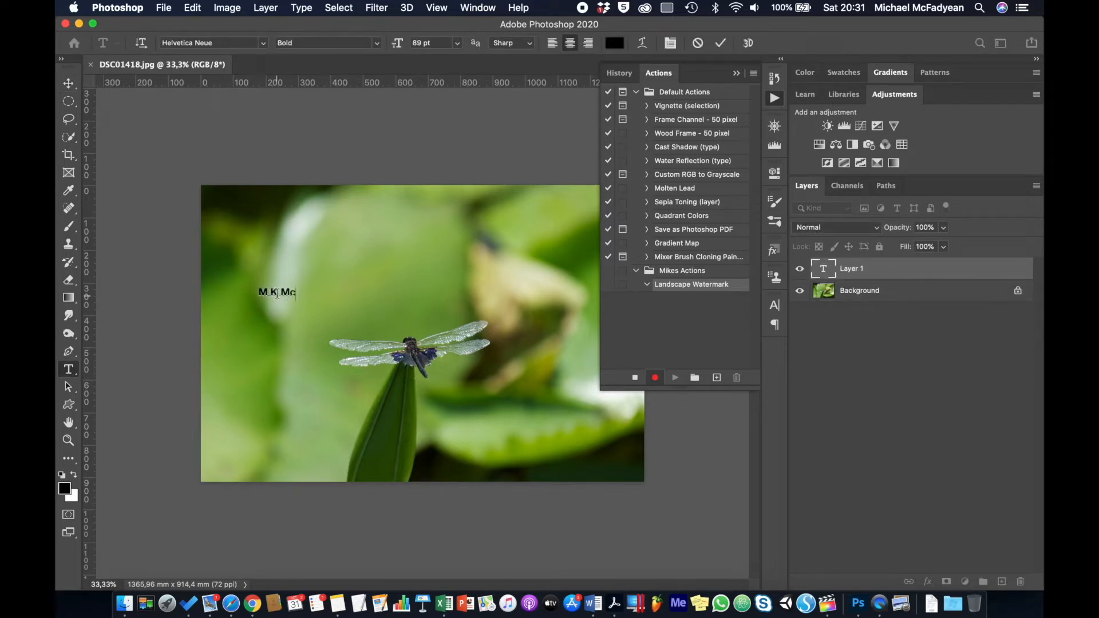
{"action": "type", "text": "Fadyean ©"}
- Format all of the watermark text in Arial Black at 80 pt
{"action": "key", "text": "super+a"}
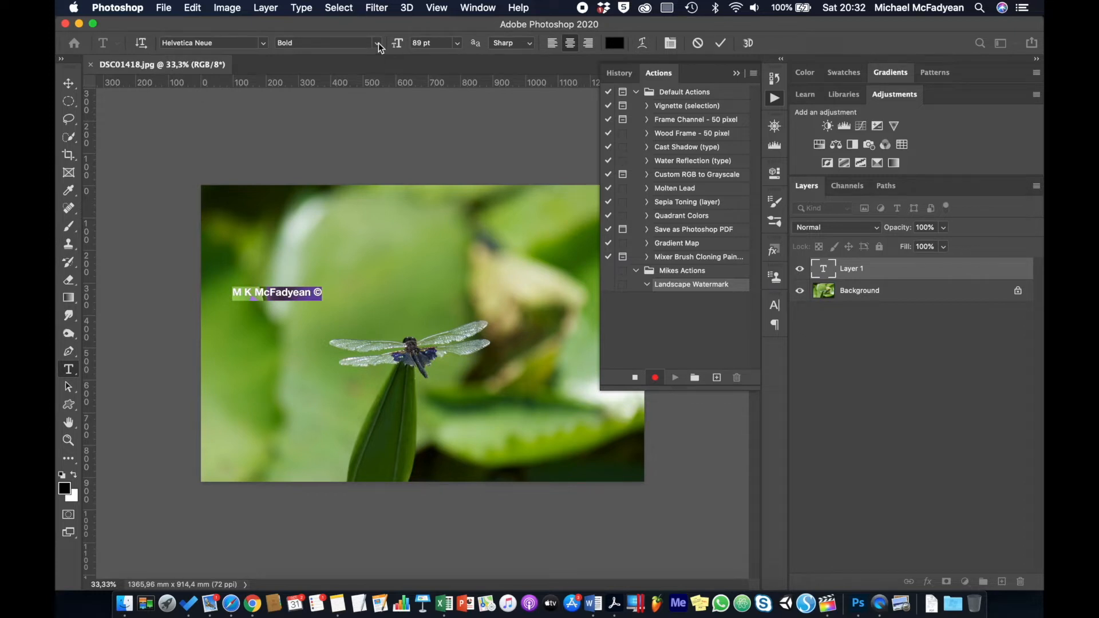
{"action": "left_click", "coordinate": [264, 44]}
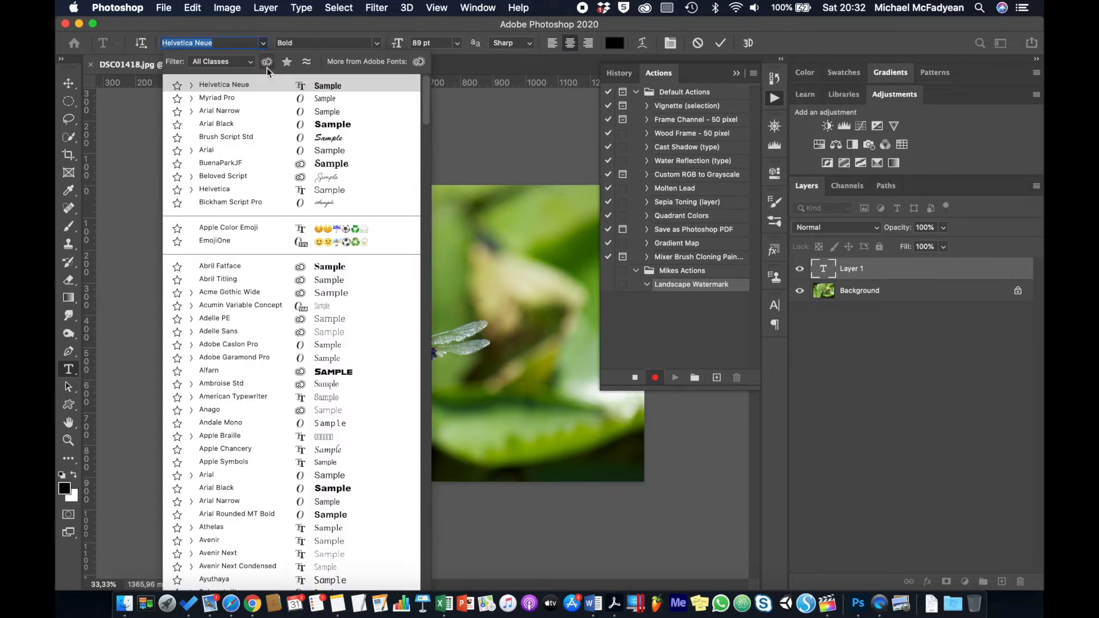
{"action": "left_click", "coordinate": [231, 123]}
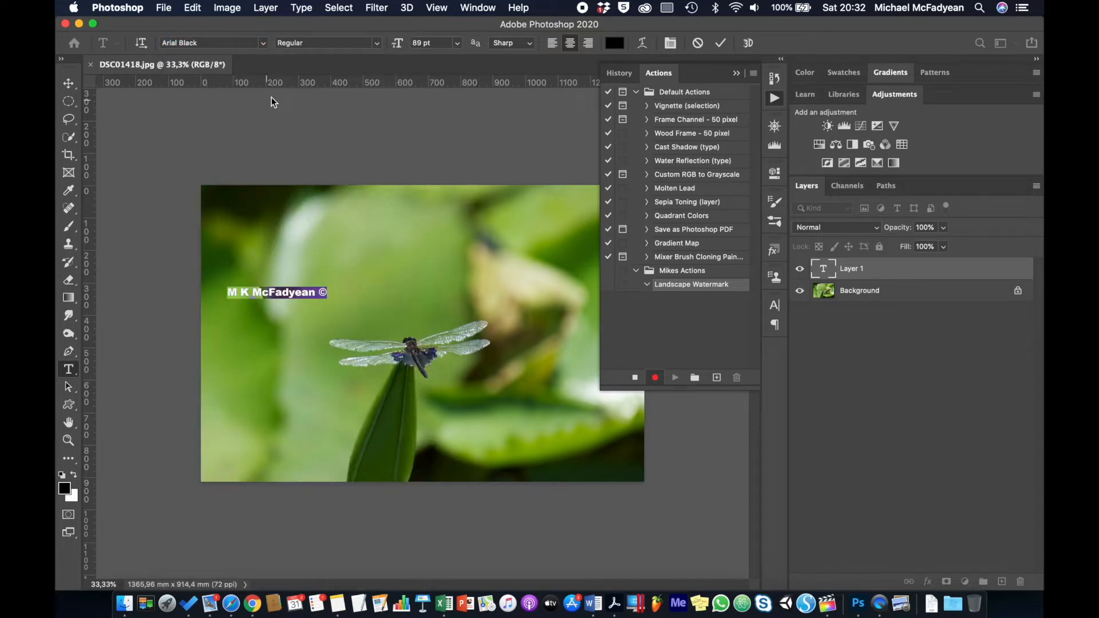
{"action": "left_click", "coordinate": [423, 43]}
{"action": "type", "text": "80"}
{"action": "key", "text": "Return"}
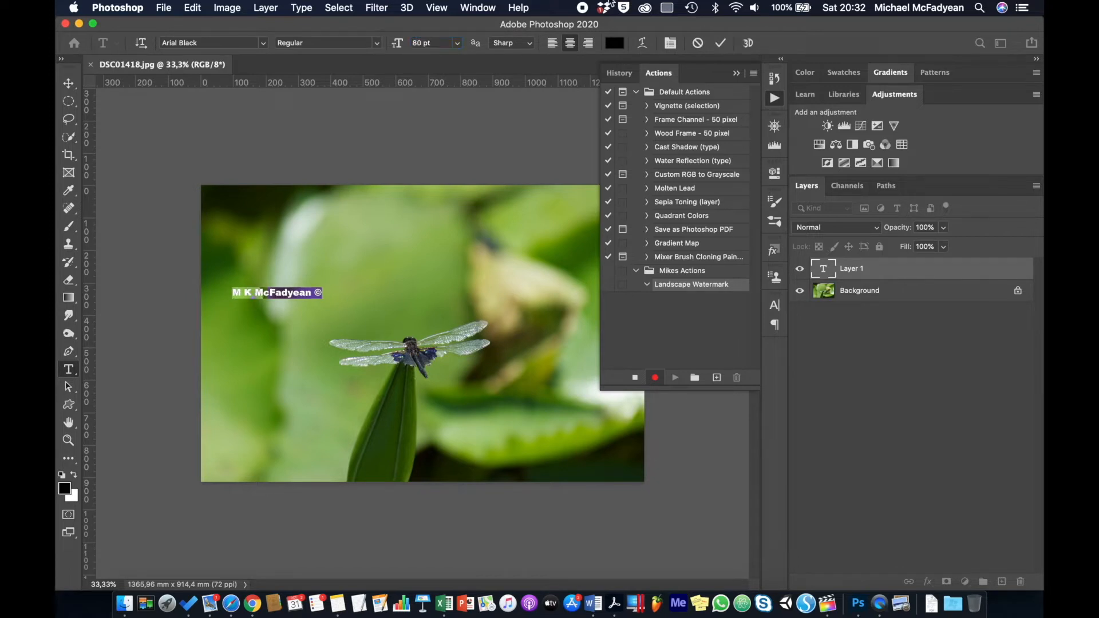
- Change the watermark text colour to white and commit the text
{"action": "left_click", "coordinate": [614, 43]}
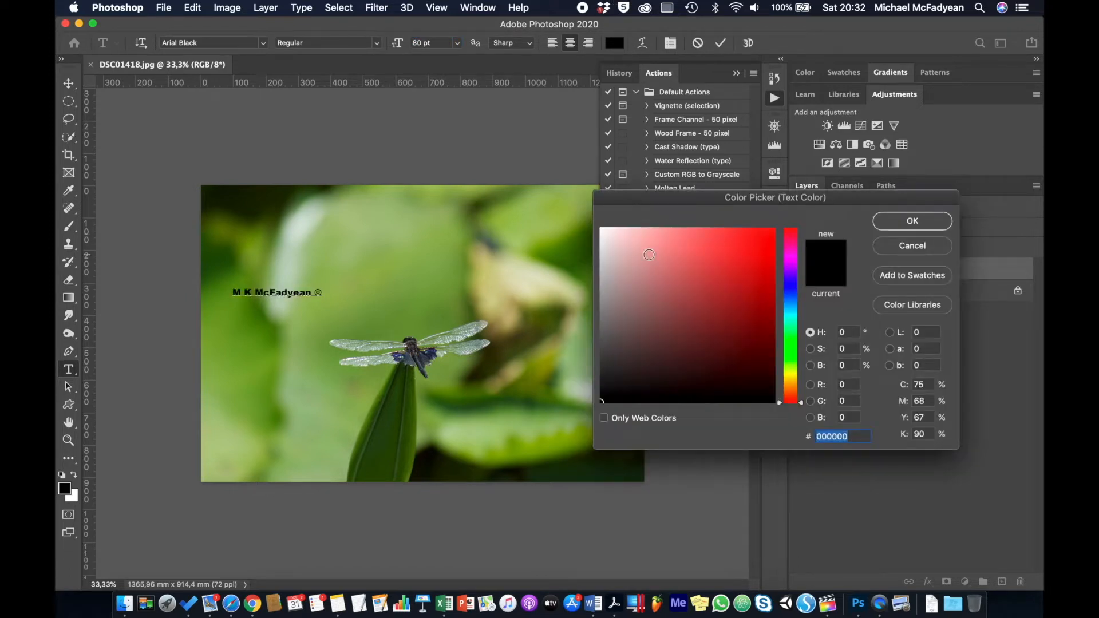
{"action": "left_click_drag", "start_coordinate": [630, 249], "coordinate": [601, 230]}
{"action": "left_click", "coordinate": [912, 221]}
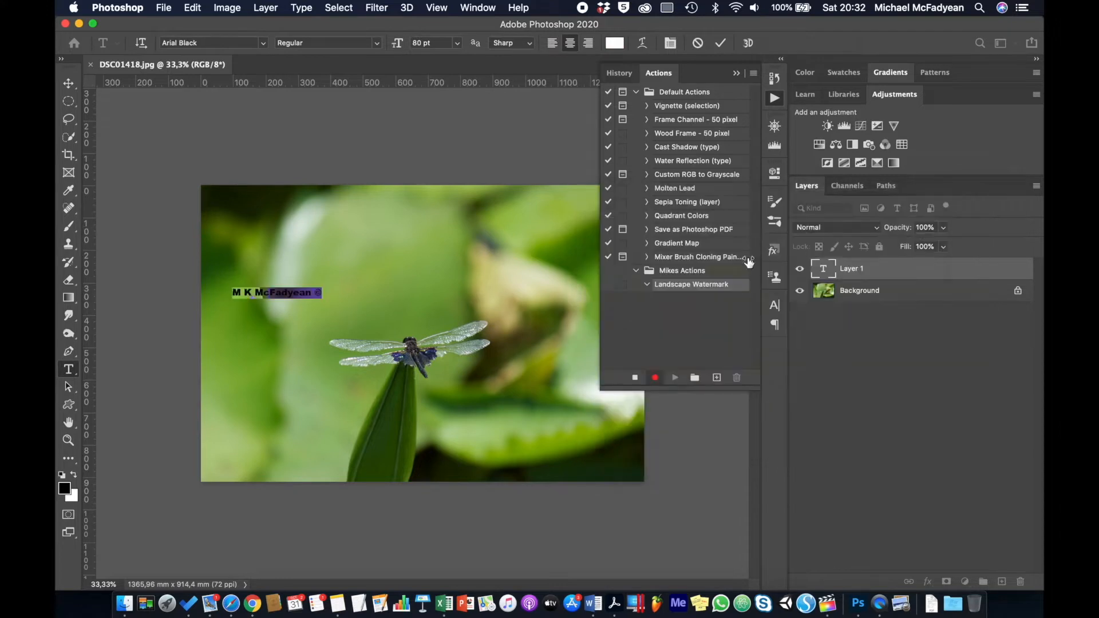
{"action": "left_click", "coordinate": [69, 83]}
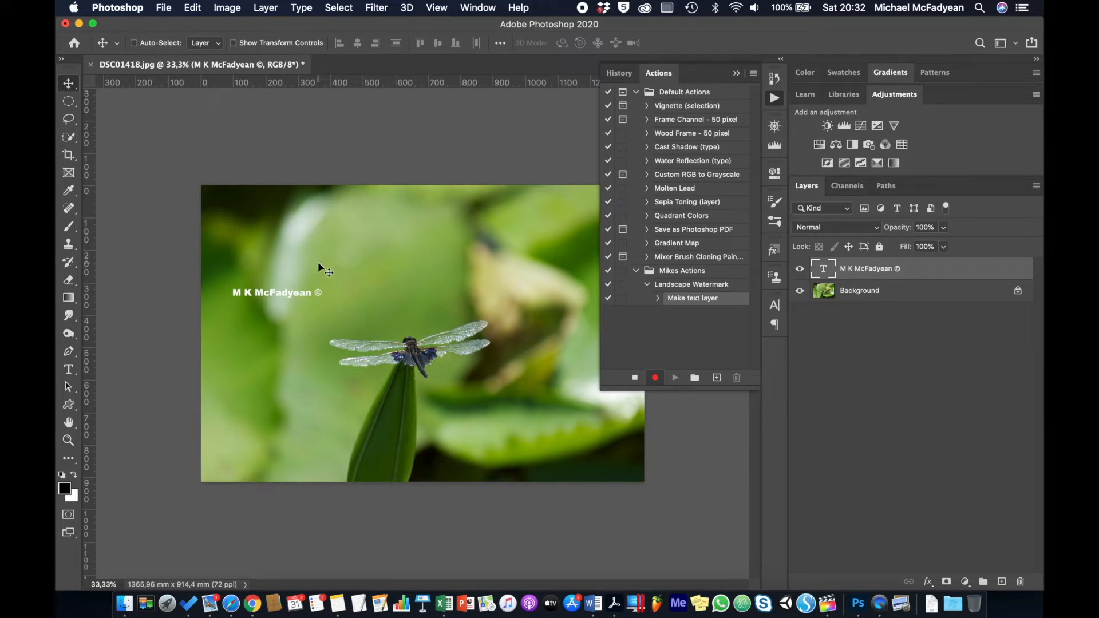
- Rotate the watermark text by -90° with Free Transform so it reads vertically, and apply the transformation
{"action": "key", "text": "super+t"}
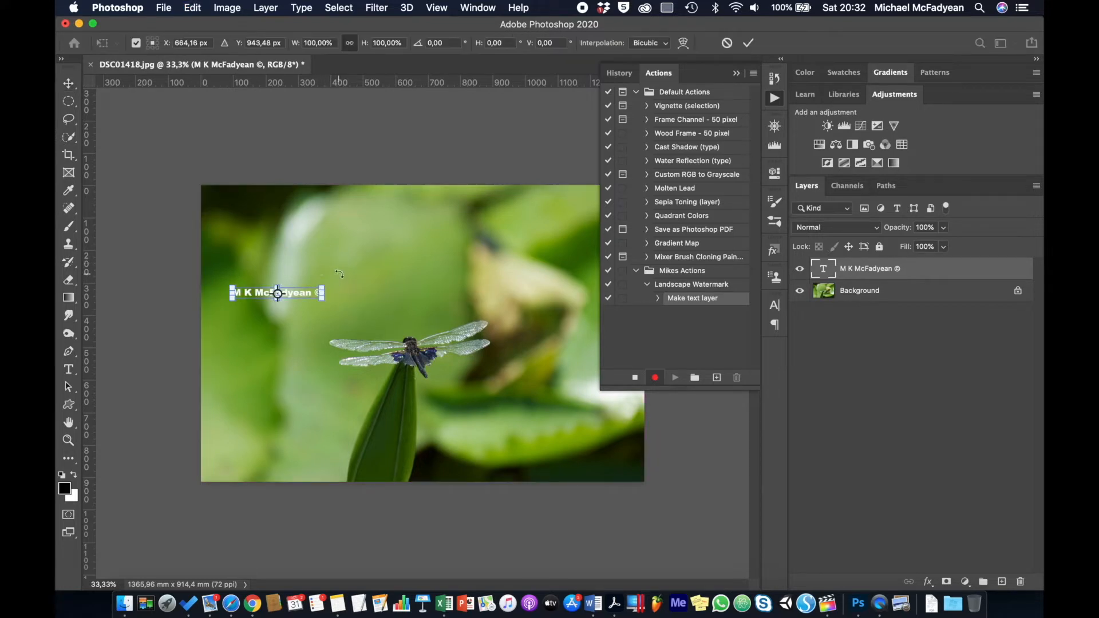
{"action": "left_click_drag", "start_coordinate": [339, 273], "coordinate": [257, 223]}
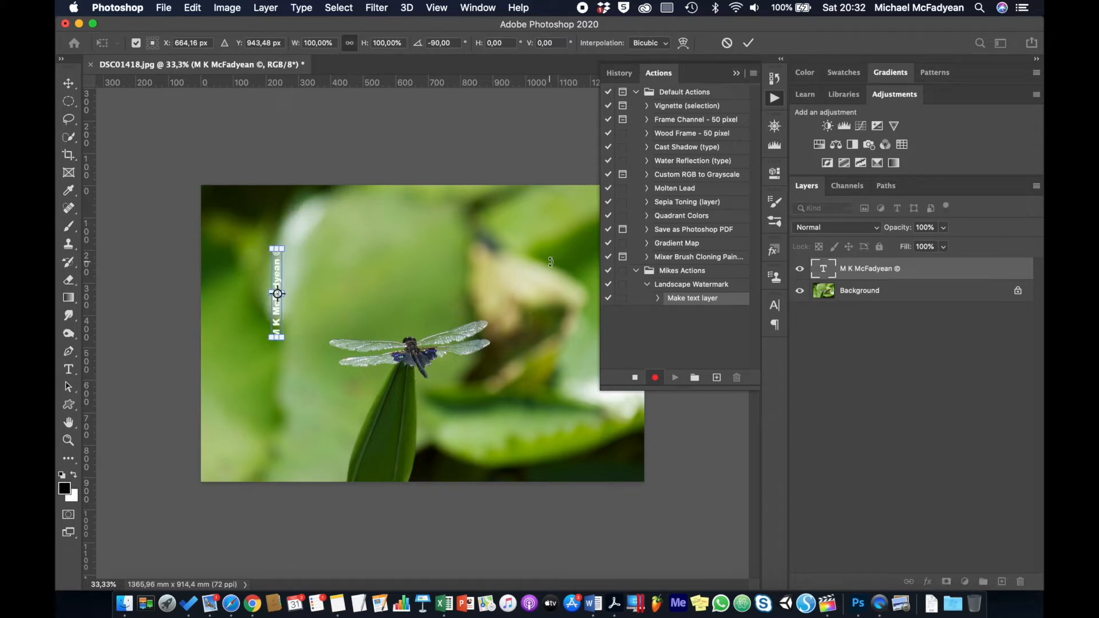
{"action": "left_click", "coordinate": [736, 73]}
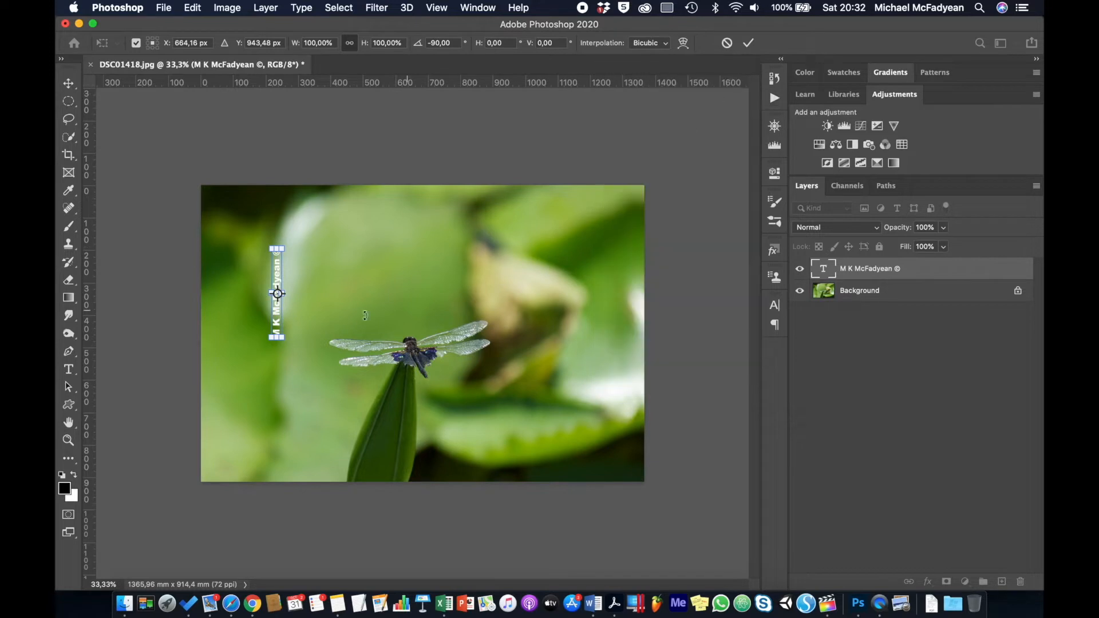
{"action": "left_click", "coordinate": [68, 83]}
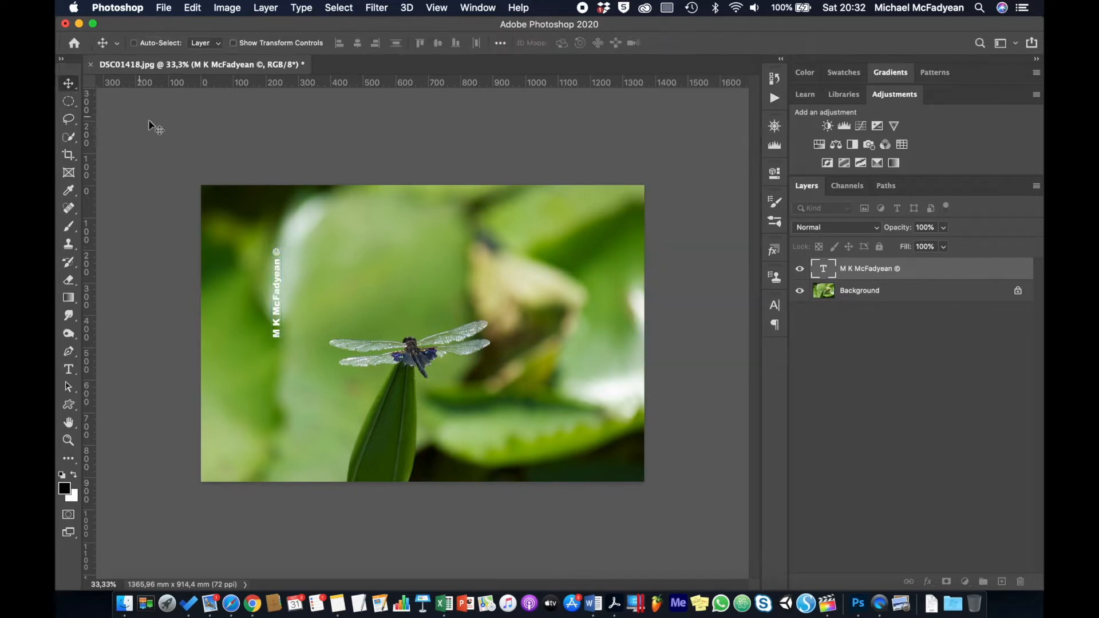
- Move the watermark text into the photo's lower-right corner and set its layer opacity to 50%
{"action": "left_click_drag", "start_coordinate": [278, 274], "coordinate": [634, 407]}
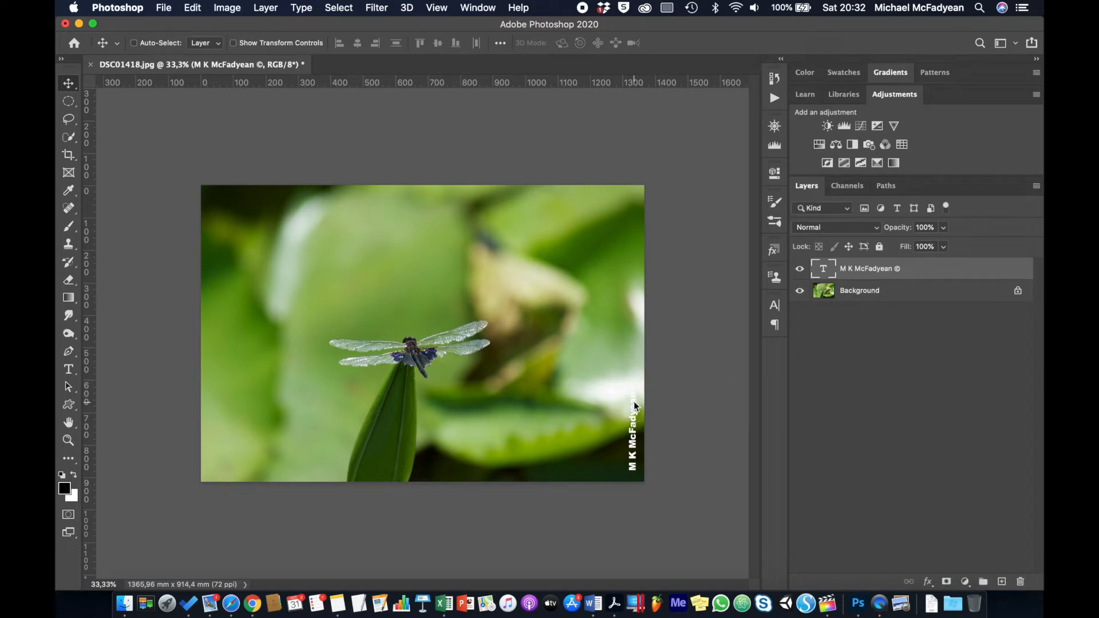
{"action": "left_click", "coordinate": [923, 228]}
{"action": "type", "text": "50"}
- Flatten the image and stop recording the Landscape Watermark action
{"action": "left_click", "coordinate": [266, 8]}
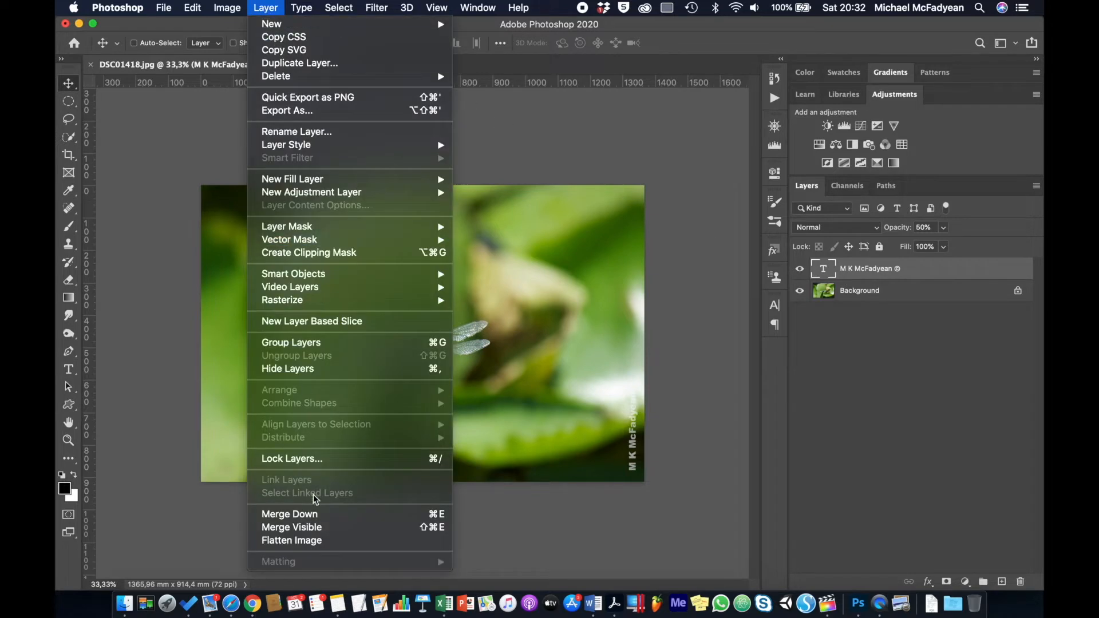
{"action": "left_click", "coordinate": [327, 540]}
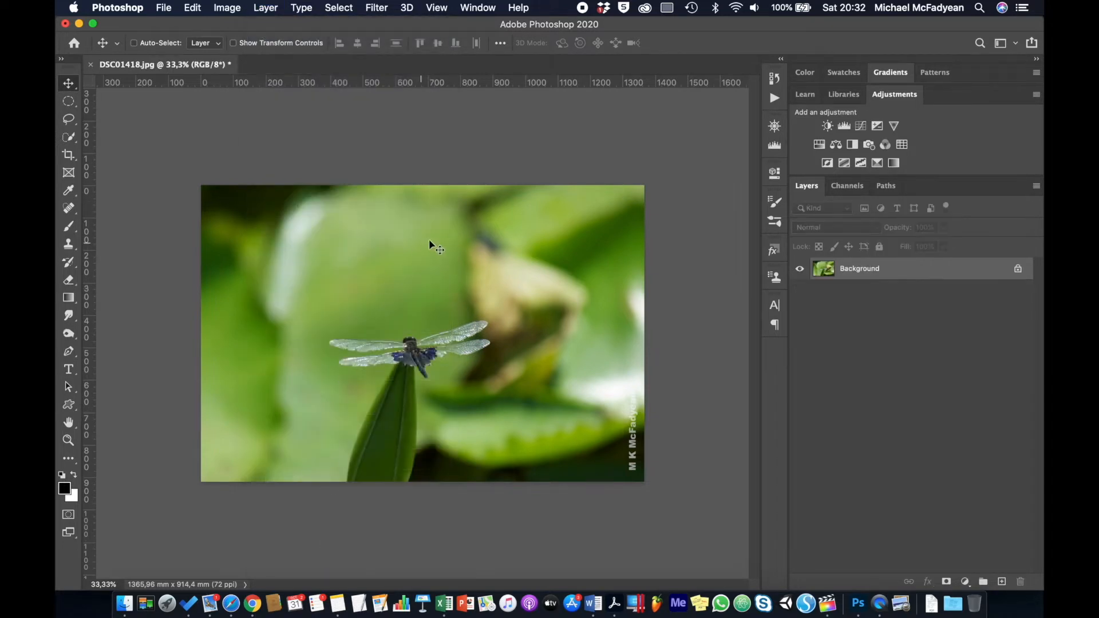
{"action": "left_click", "coordinate": [773, 98]}
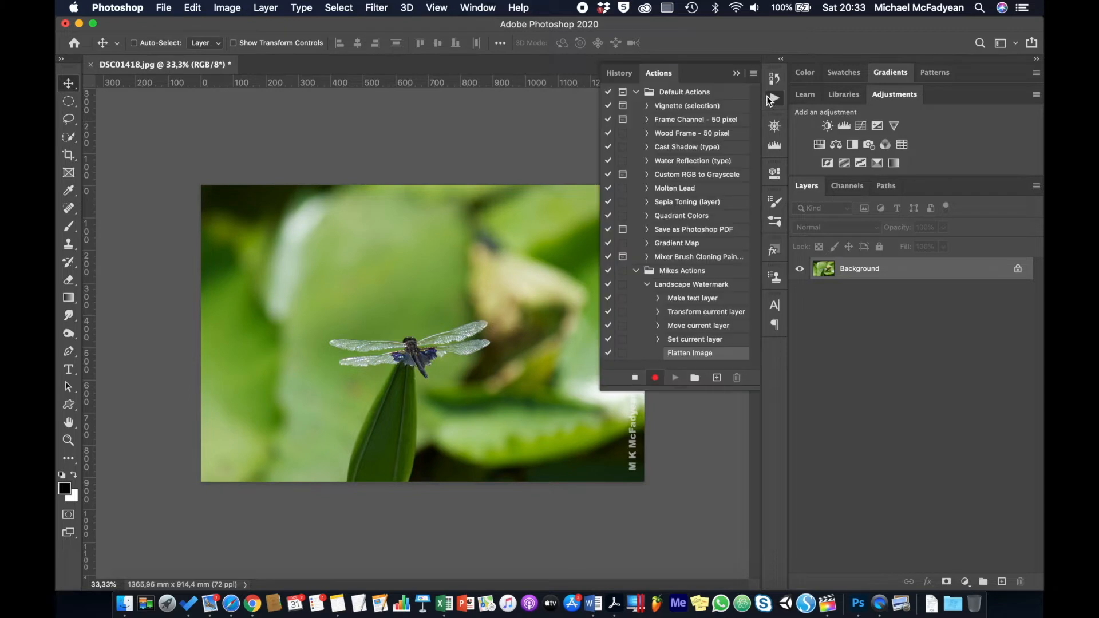
{"action": "left_click", "coordinate": [635, 378]}
{"action": "left_click", "coordinate": [462, 333]}
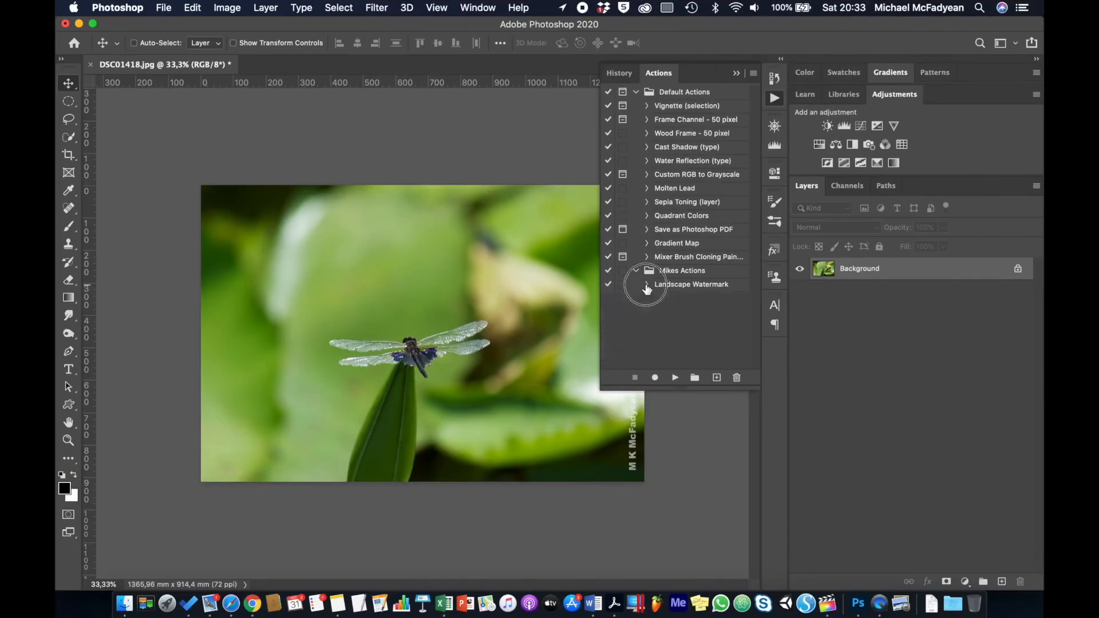
- Close the landscape photo without saving its changes and open the portrait photo DSC05215.jpg from the images folder
{"action": "left_click", "coordinate": [90, 65]}
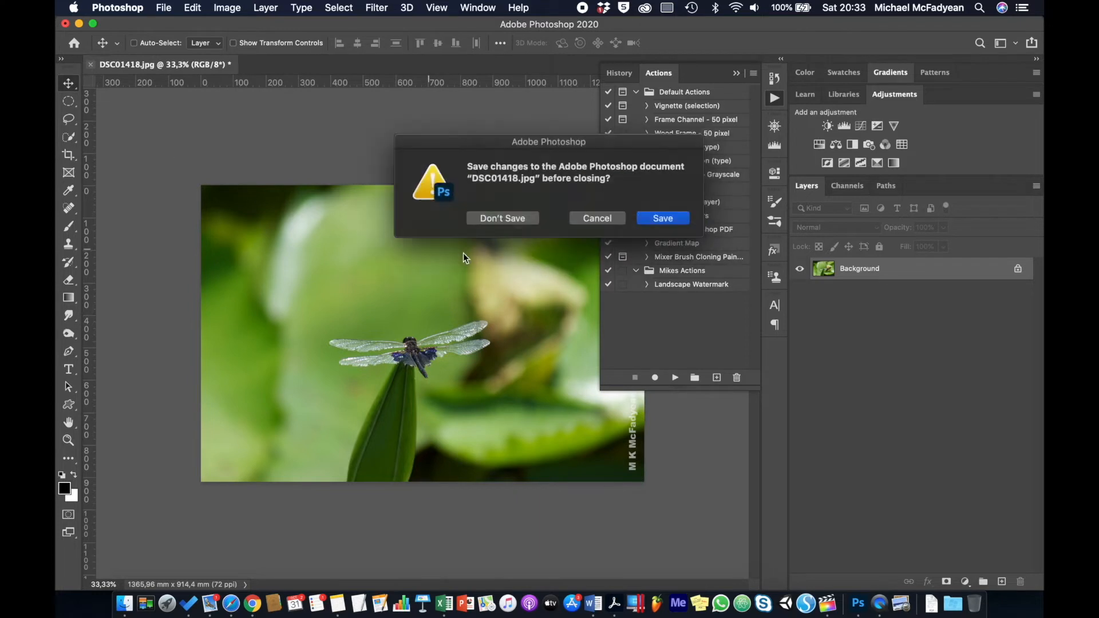
{"action": "left_click", "coordinate": [516, 221]}
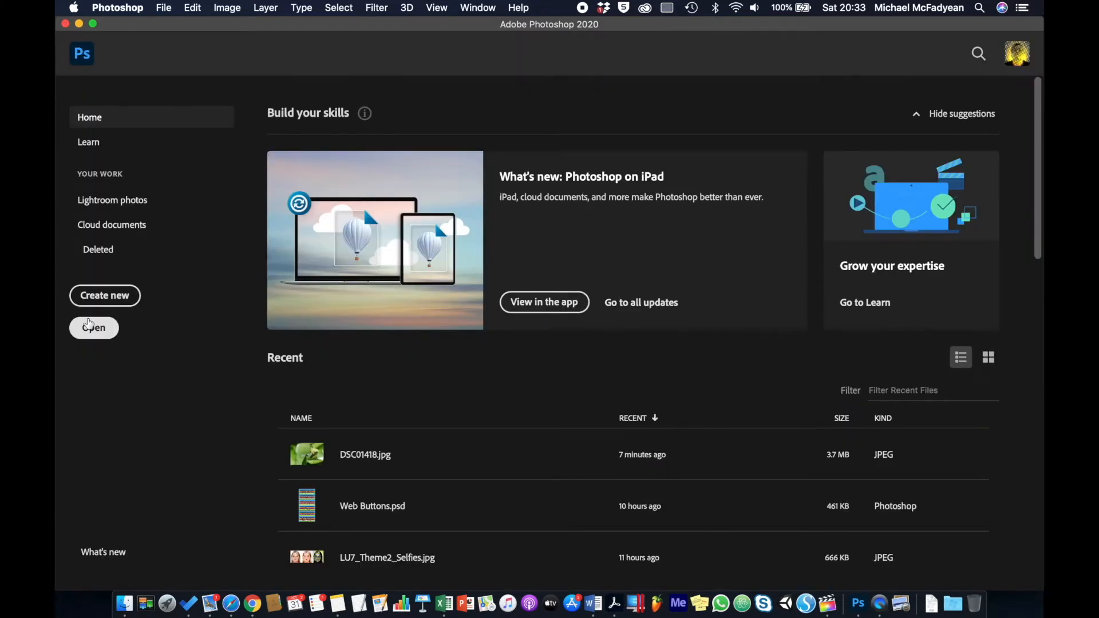
{"action": "left_click", "coordinate": [94, 327]}
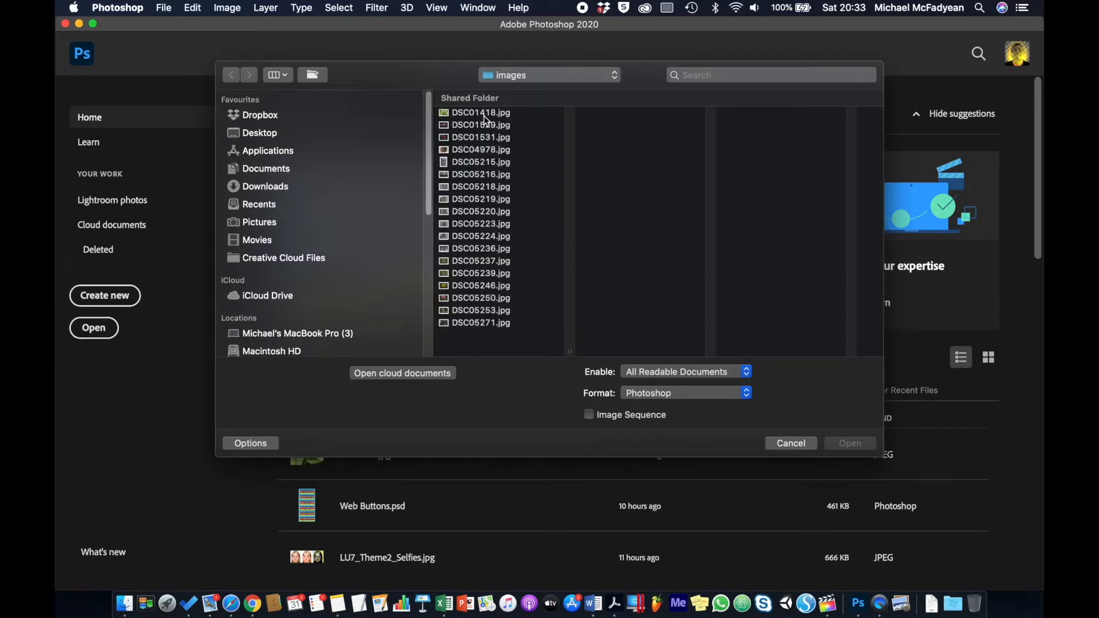
{"action": "left_click", "coordinate": [475, 162]}
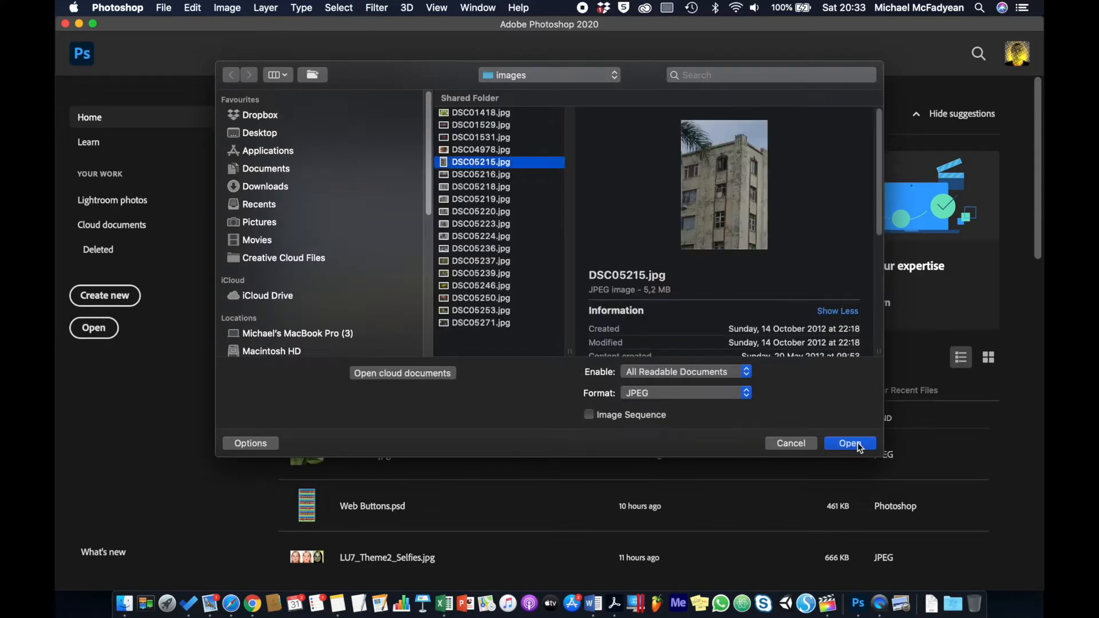
{"action": "left_click", "coordinate": [851, 444]}
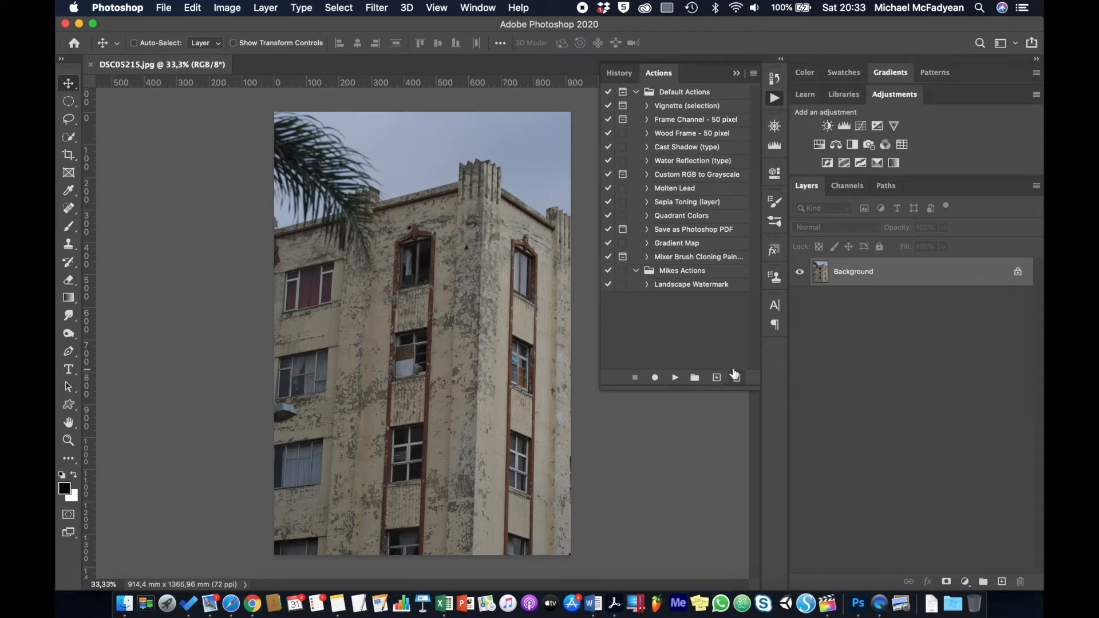
- Create an action named Portrait Watermark in the custom action set and start recording it
{"action": "left_click", "coordinate": [716, 377]}
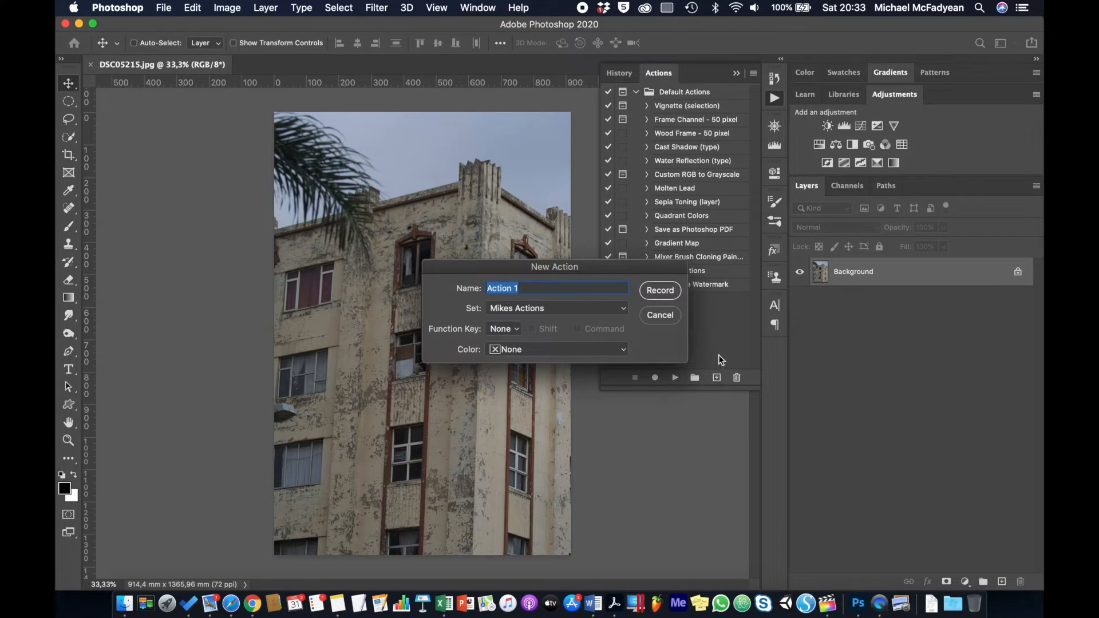
{"action": "type", "text": "Portrait Watermark"}
{"action": "left_click", "coordinate": [660, 290]}
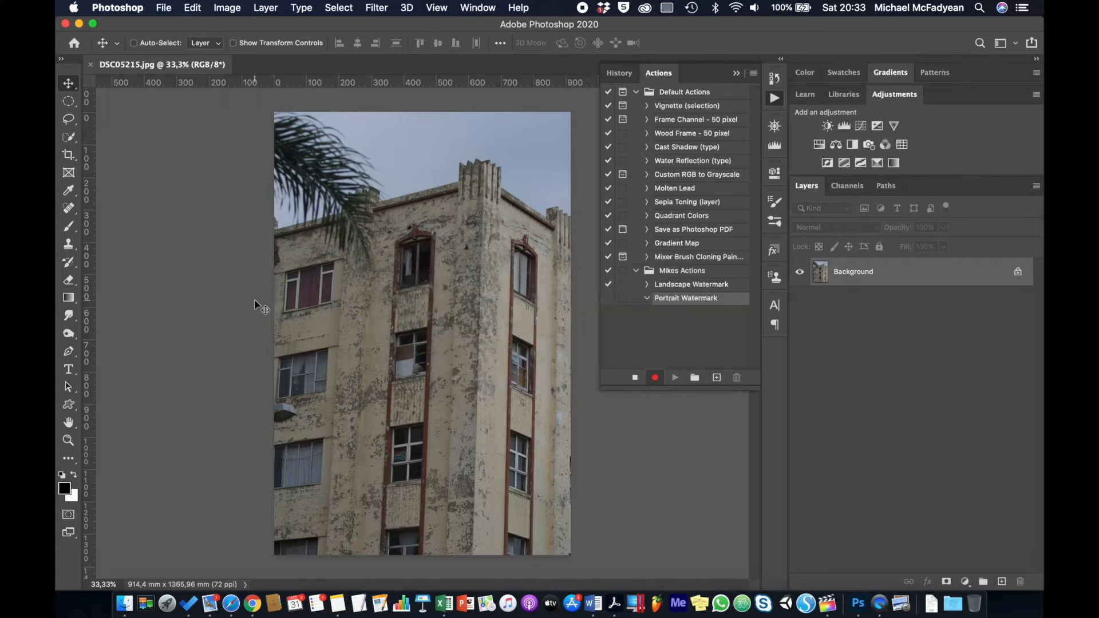
- Add a text layer over the building with the photographer's name followed by the © symbol, and commit the text
{"action": "left_click", "coordinate": [70, 372]}
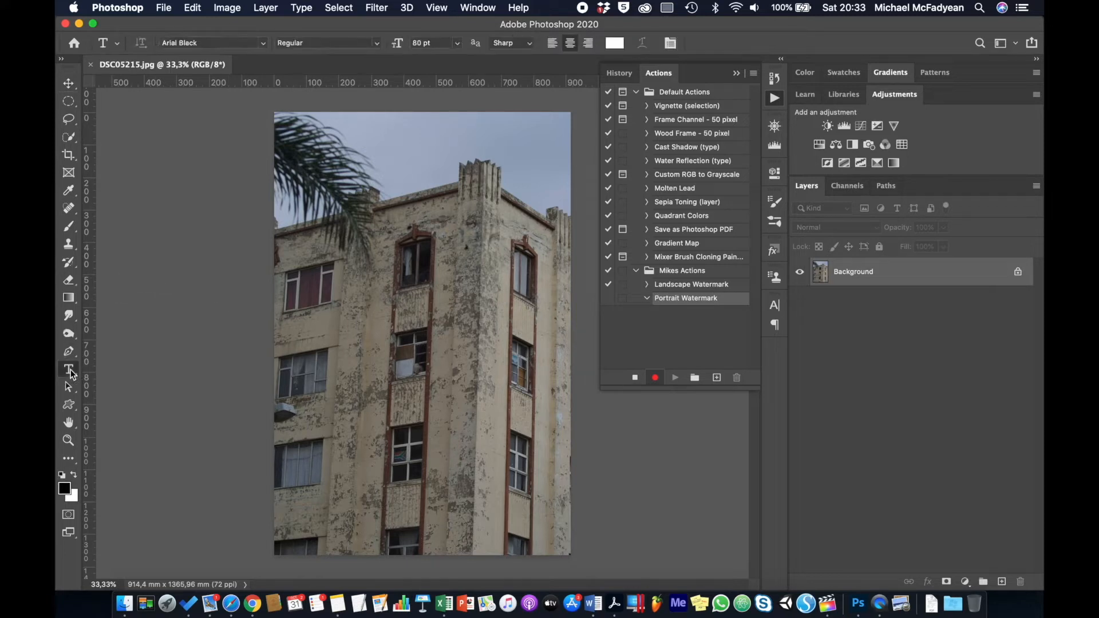
{"action": "left_click", "coordinate": [347, 365]}
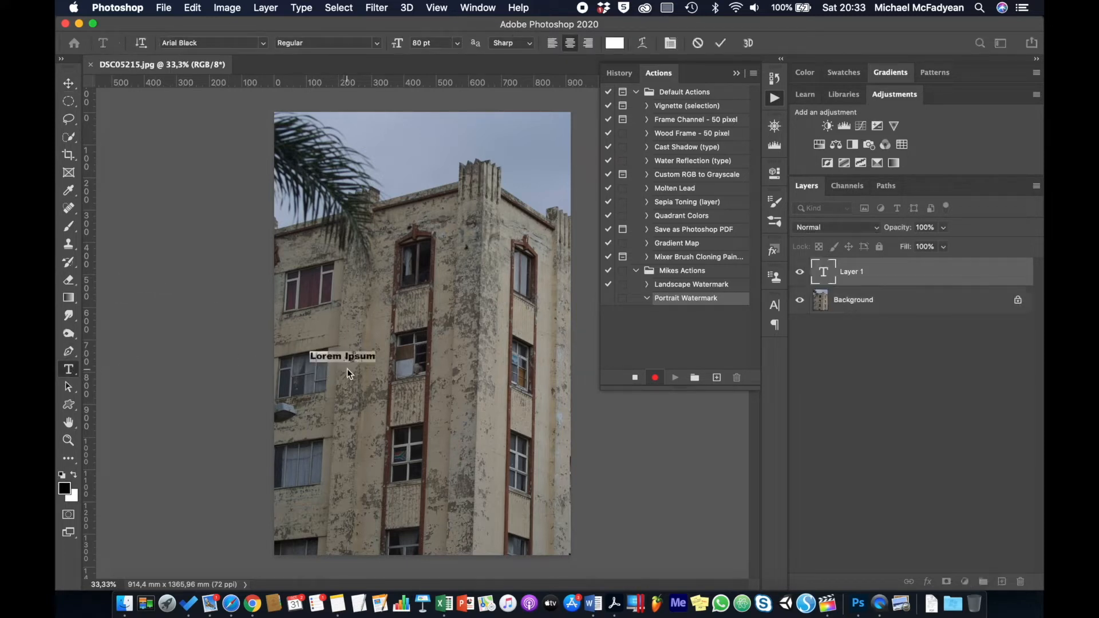
{"action": "type", "text": "M K McFadyean"}
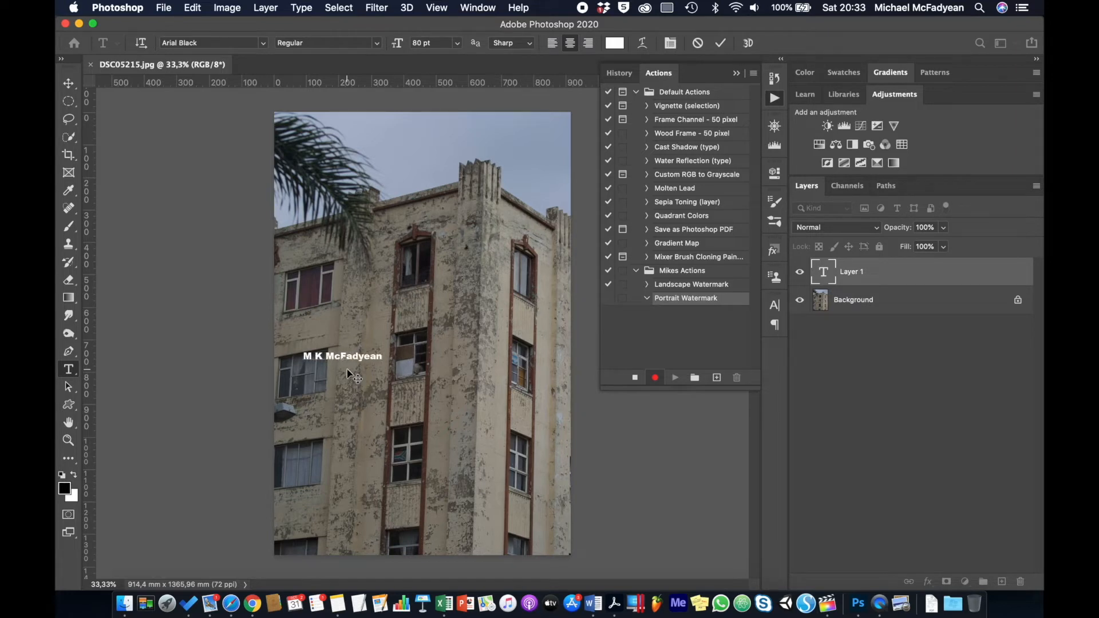
{"action": "type", "text": " ©"}
{"action": "left_click", "coordinate": [68, 83]}
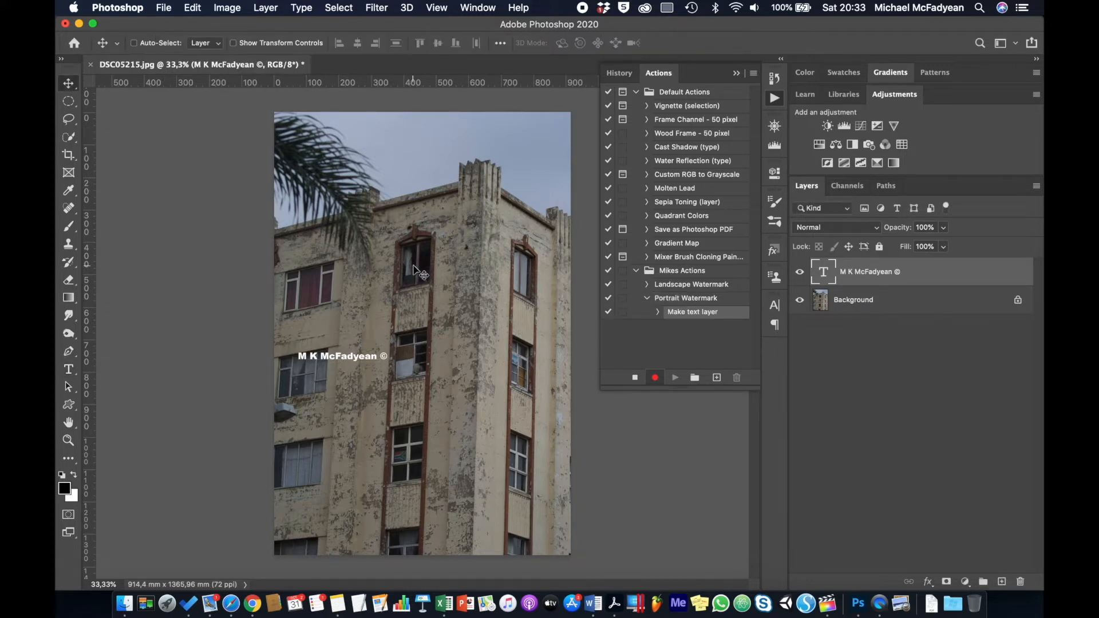
- Rotate the portrait photo's watermark text by -90° with Free Transform and apply the transformation
{"action": "key", "text": "super+t"}
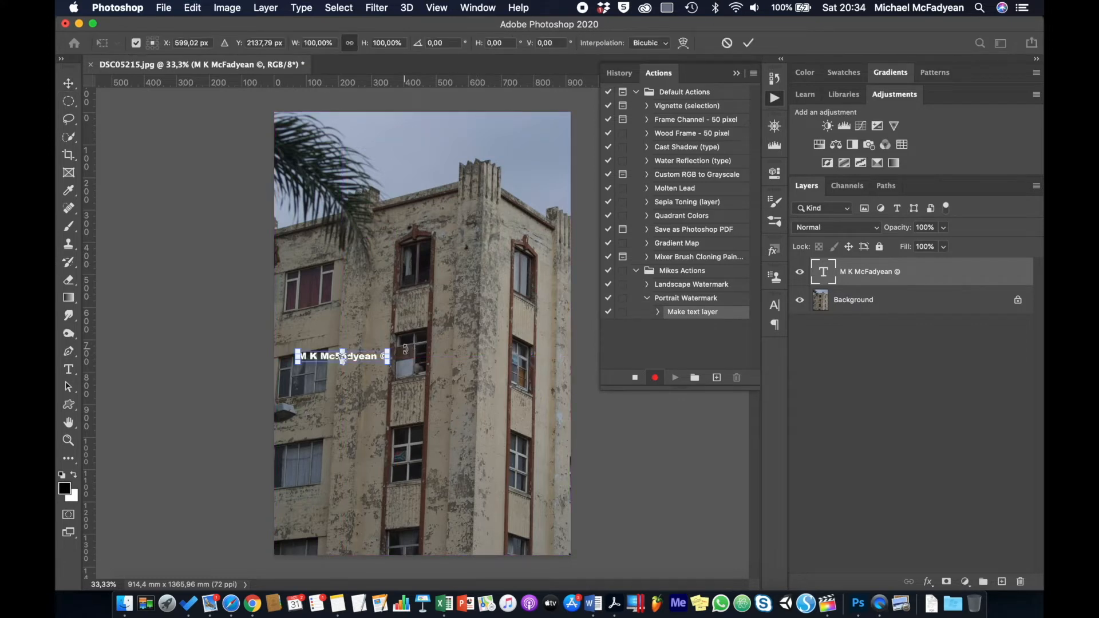
{"action": "left_click_drag", "start_coordinate": [404, 345], "coordinate": [317, 279]}
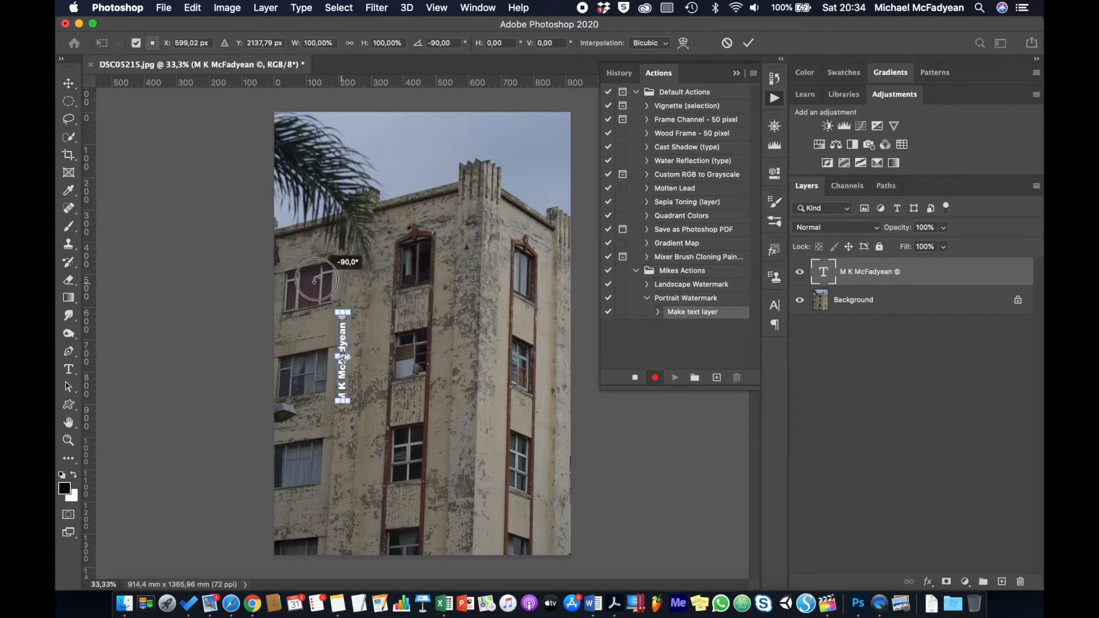
{"action": "key", "text": "Return"}
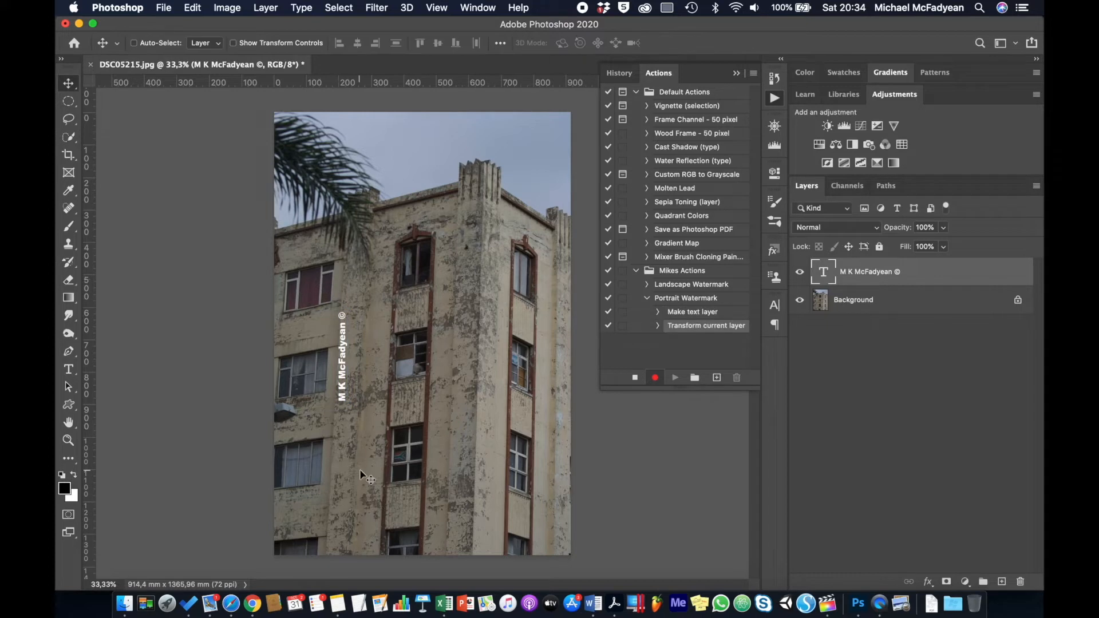
- Move the vertical watermark text into the portrait photo's lower-right corner and set its layer opacity to 50%
{"action": "left_click_drag", "start_coordinate": [343, 381], "coordinate": [560, 519]}
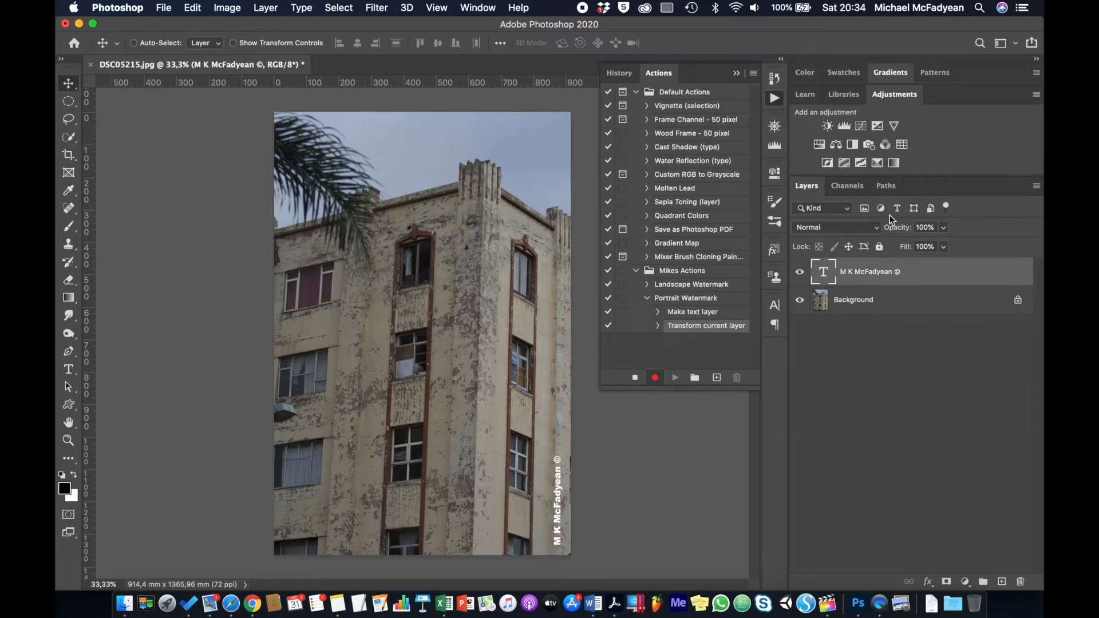
{"action": "left_click", "coordinate": [919, 227]}
{"action": "type", "text": "50"}
{"action": "key", "text": "Return"}
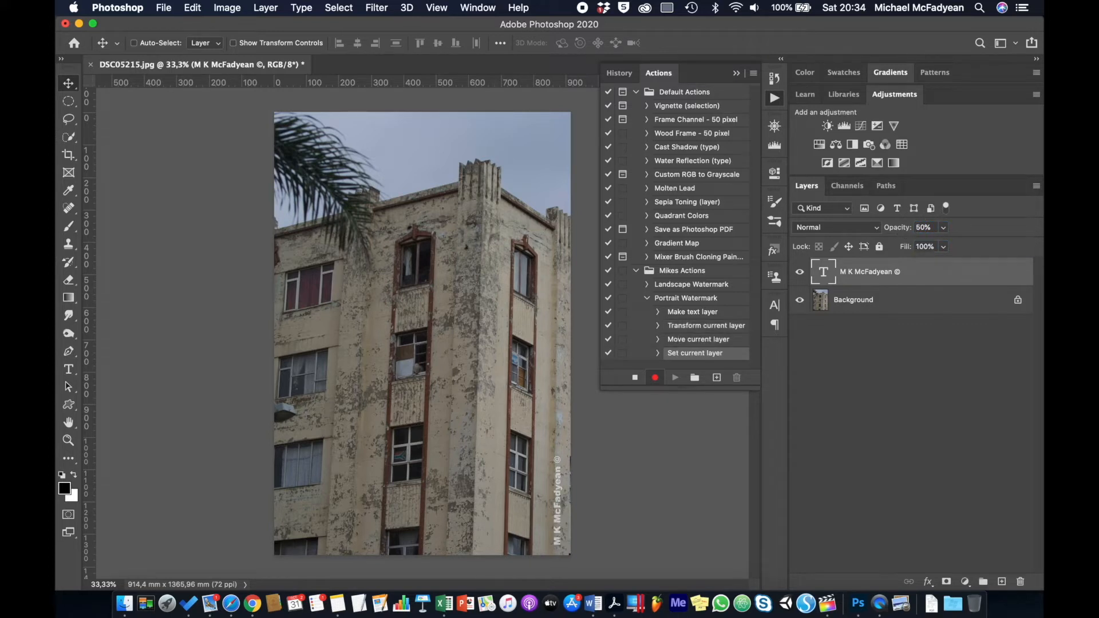
- Flatten the portrait image, stop recording the Portrait Watermark action and collapse its list of recorded commands
{"action": "left_click", "coordinate": [265, 8]}
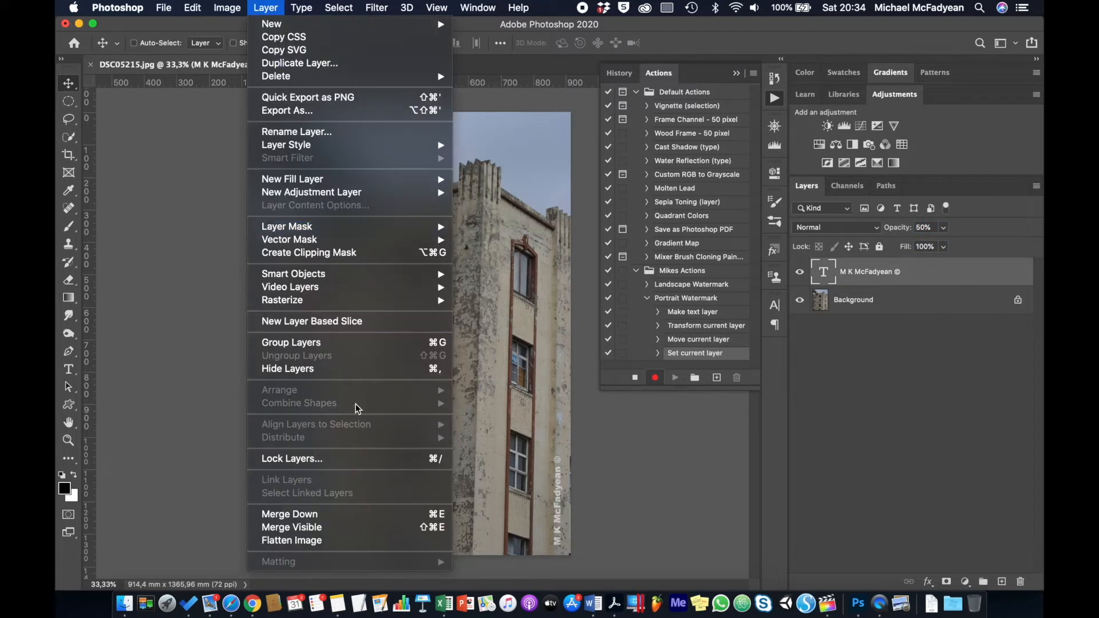
{"action": "left_click", "coordinate": [348, 541]}
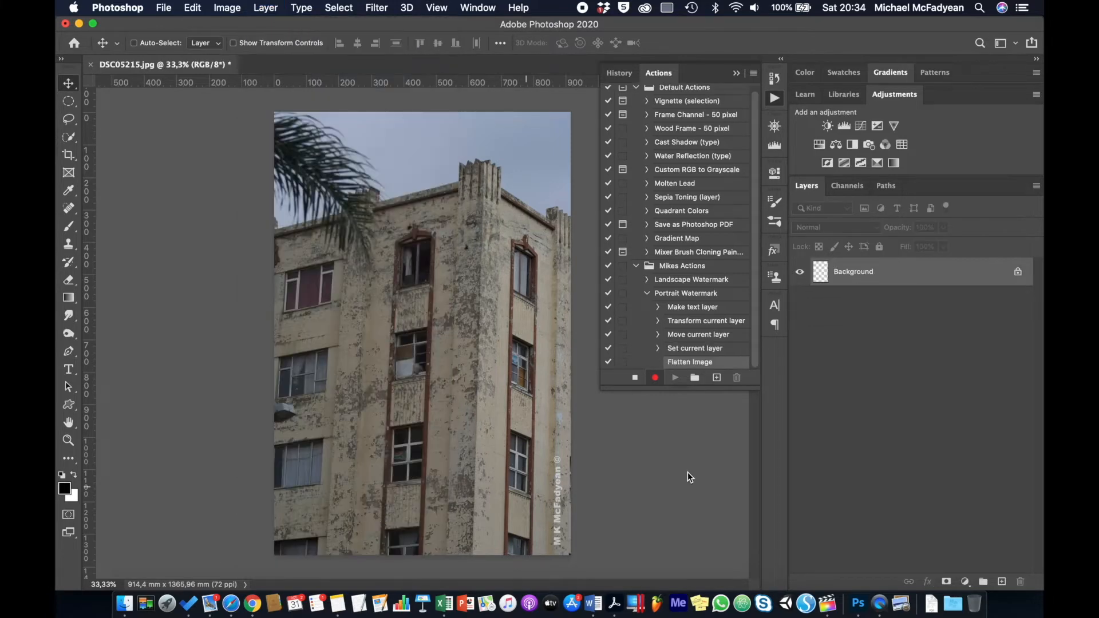
{"action": "left_click", "coordinate": [635, 379]}
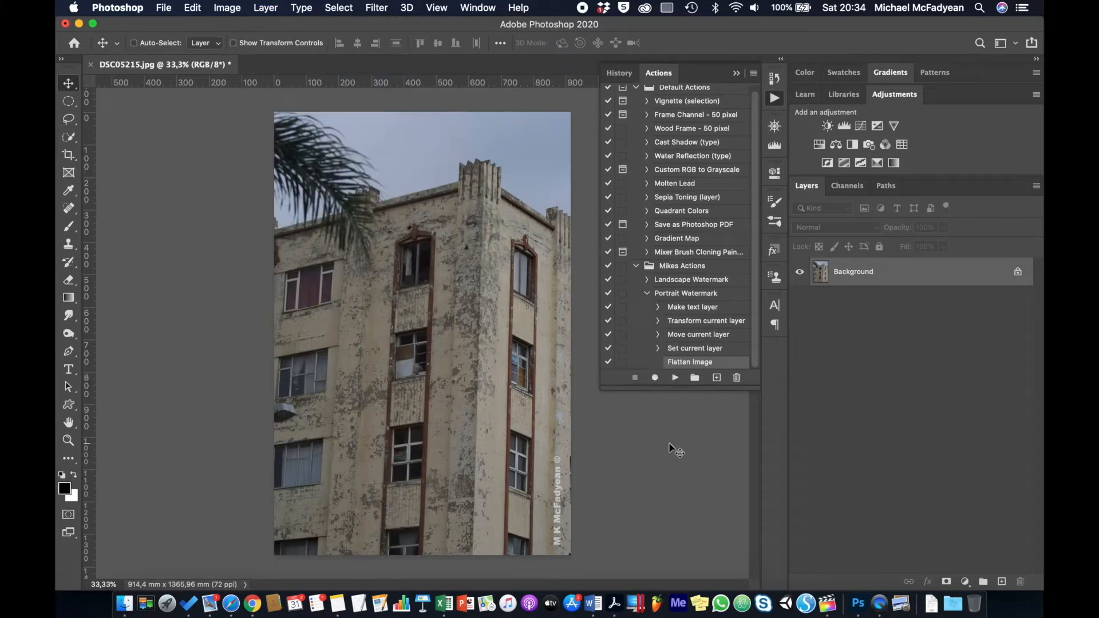
{"action": "left_click", "coordinate": [648, 293]}
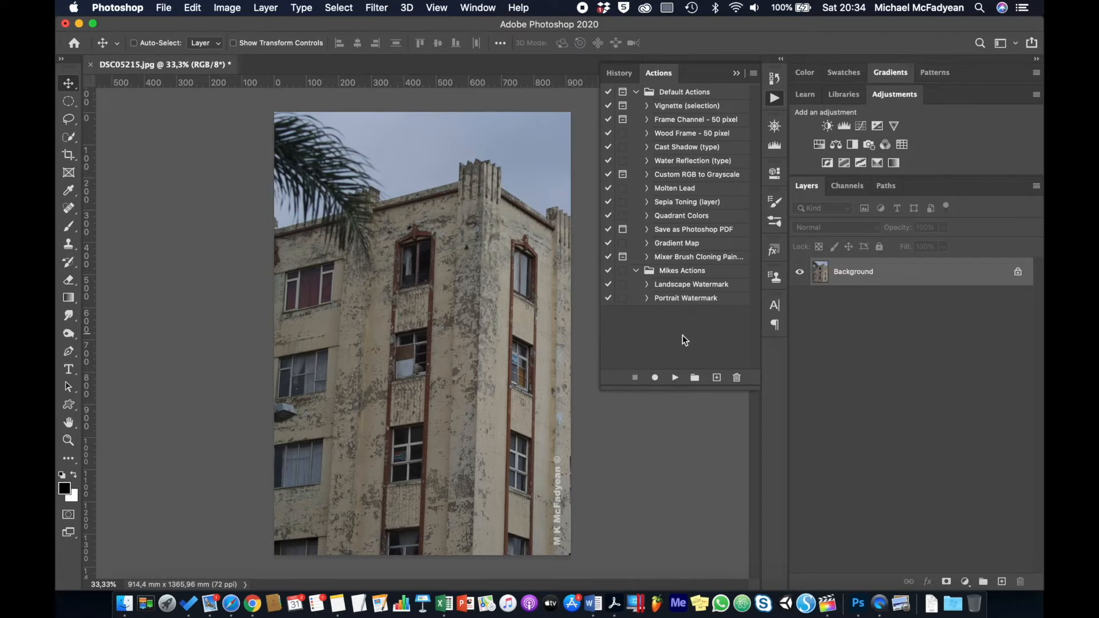
- Create a third action named Watermark in the custom action set and start recording it
{"action": "left_click", "coordinate": [717, 379]}
{"action": "type", "text": "Wa"}
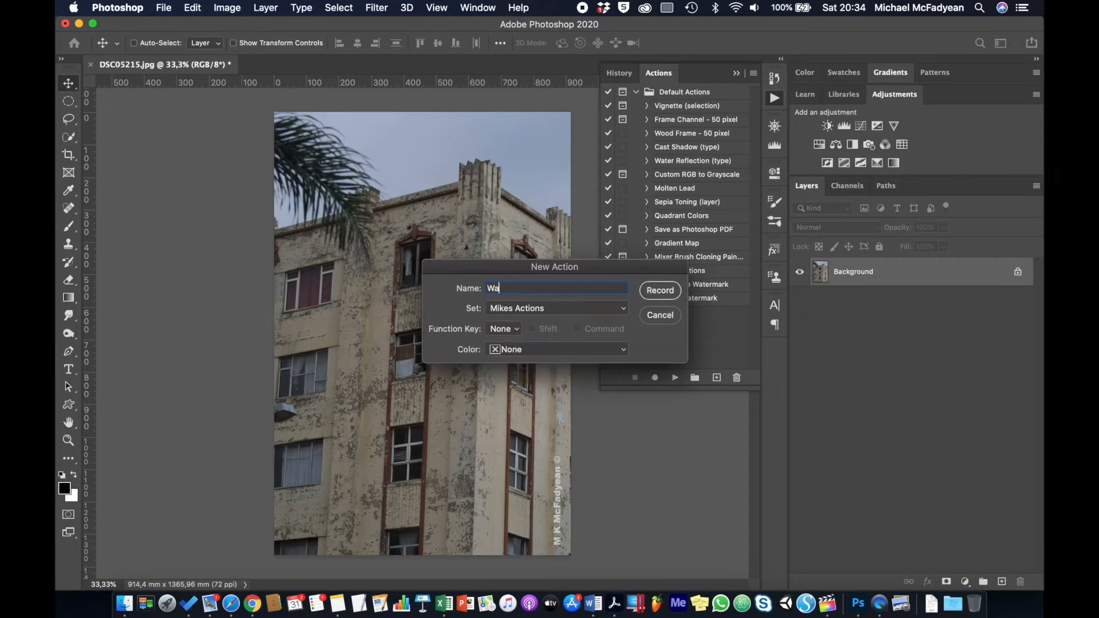
{"action": "type", "text": "termark"}
{"action": "left_click", "coordinate": [660, 290]}
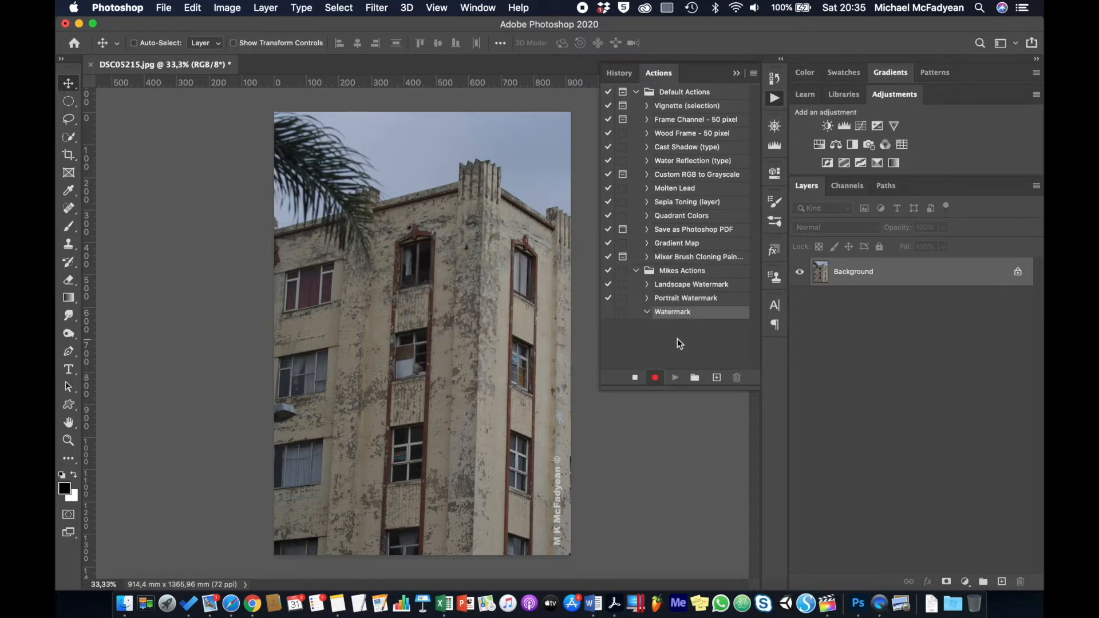
- Insert a conditional that plays Landscape Watermark if the document is landscape and Portrait Watermark otherwise
{"action": "left_click", "coordinate": [753, 74]}
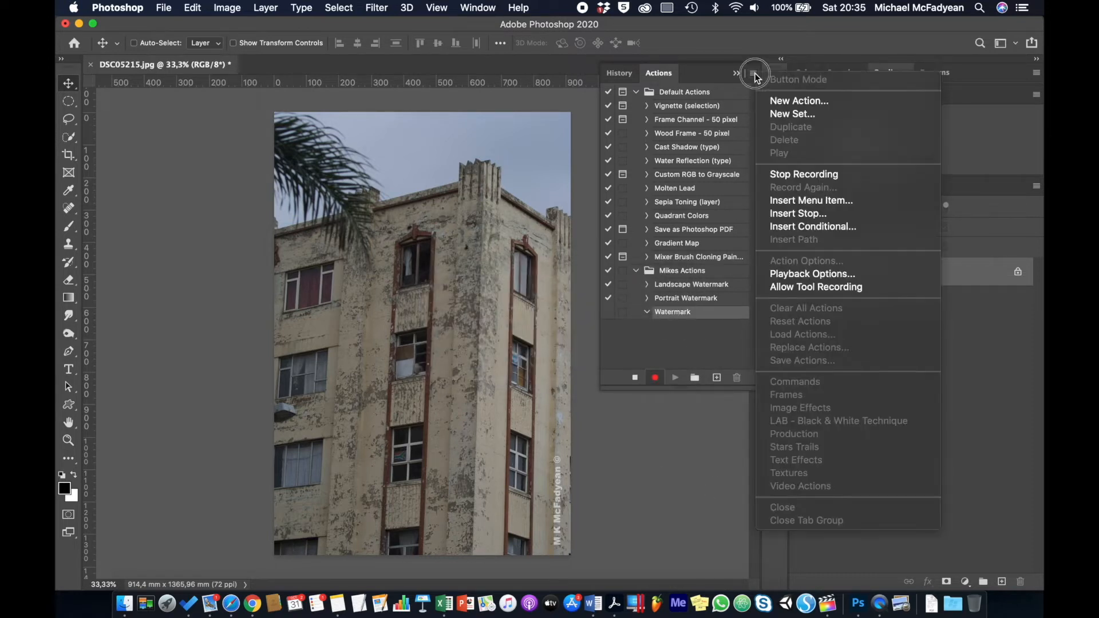
{"action": "left_click", "coordinate": [792, 226]}
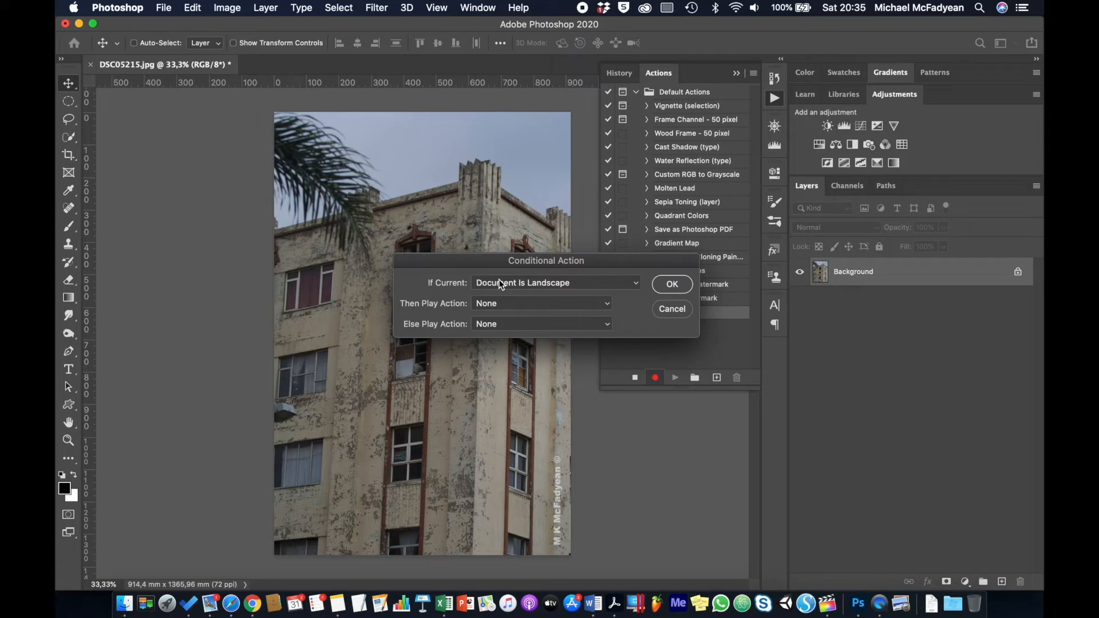
{"action": "left_click", "coordinate": [605, 304]}
{"action": "left_click", "coordinate": [561, 321]}
{"action": "left_click", "coordinate": [604, 326]}
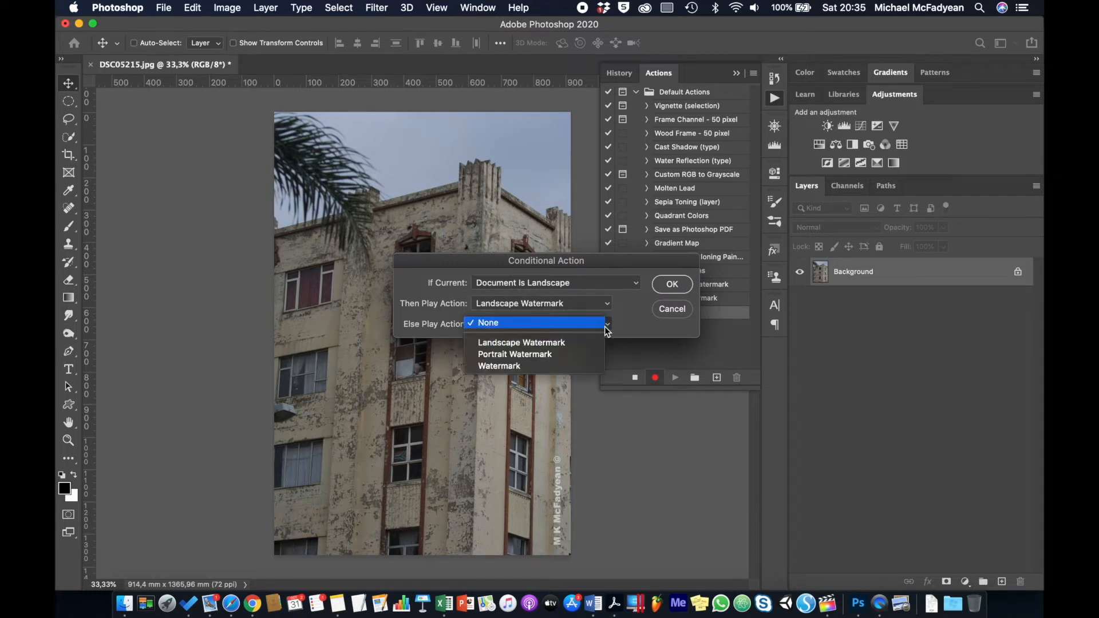
{"action": "left_click", "coordinate": [573, 353]}
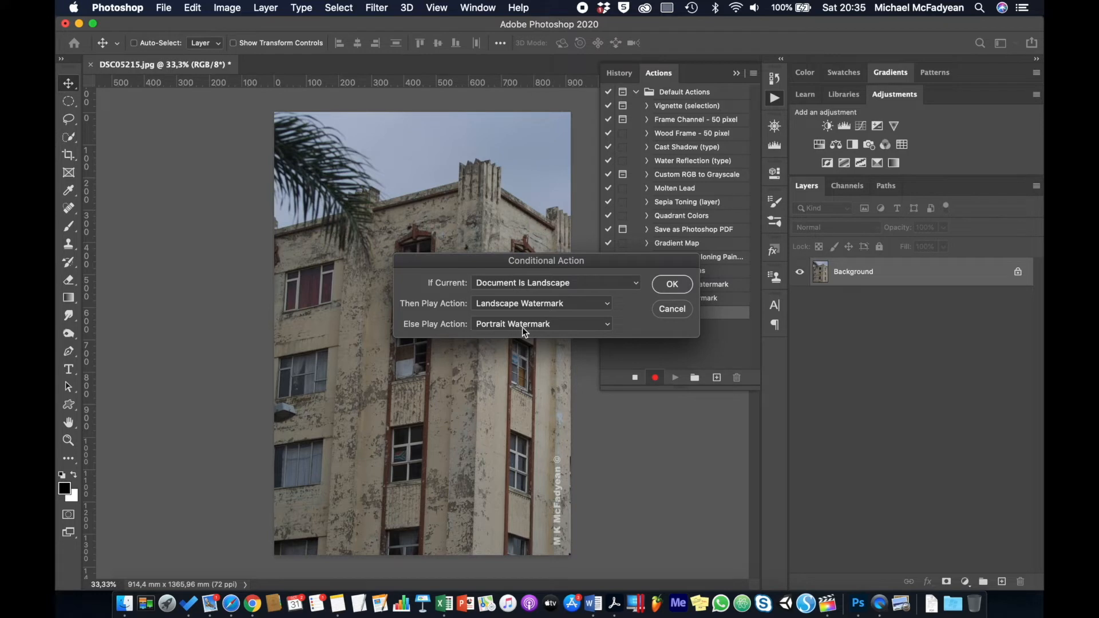
{"action": "left_click", "coordinate": [670, 285]}
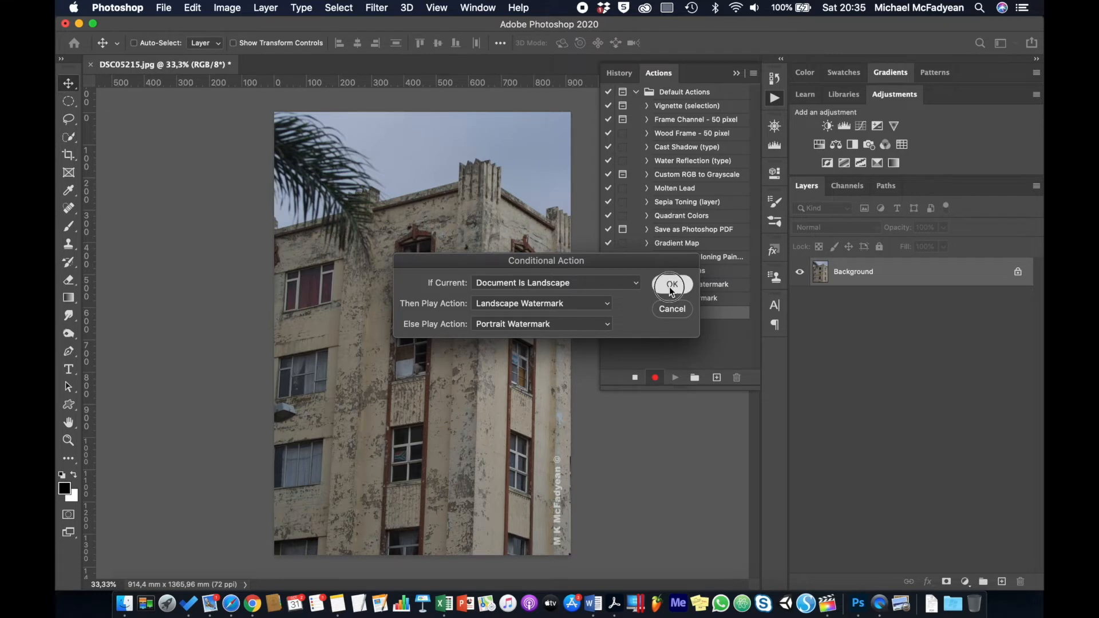
- Stop recording the Watermark action, collapse it, and close the portrait photo without saving
{"action": "left_click", "coordinate": [634, 376]}
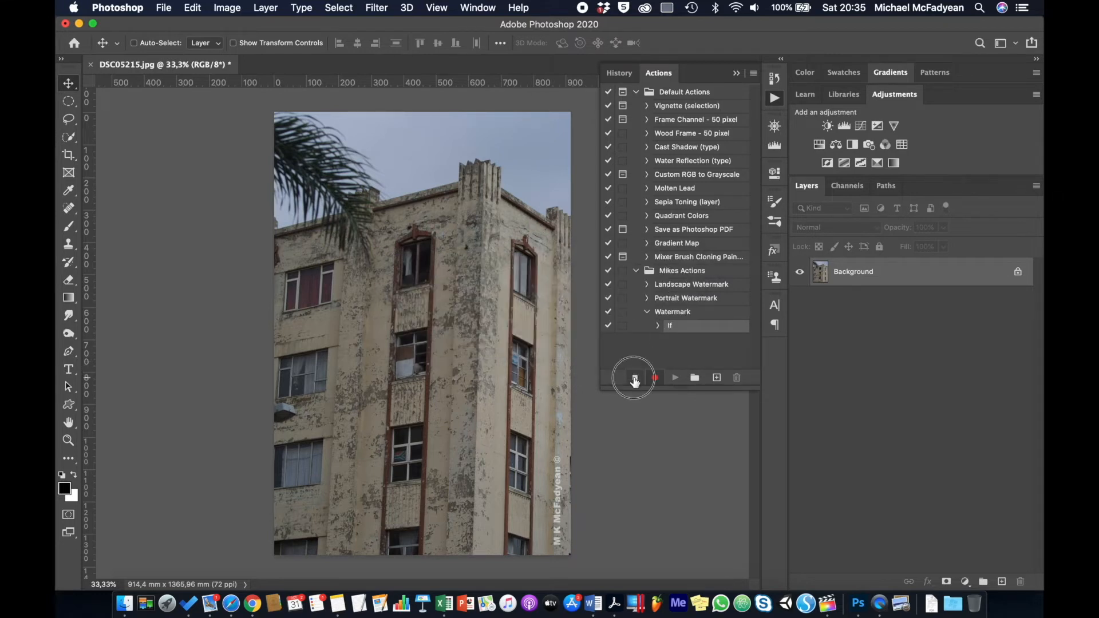
{"action": "left_click", "coordinate": [647, 313]}
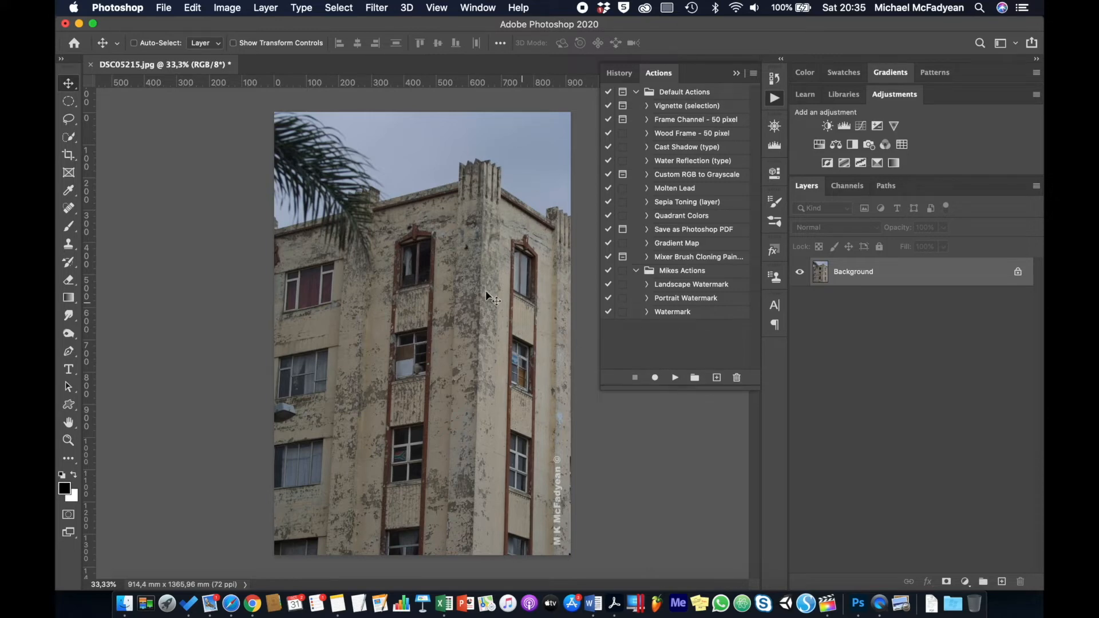
{"action": "left_click", "coordinate": [92, 66]}
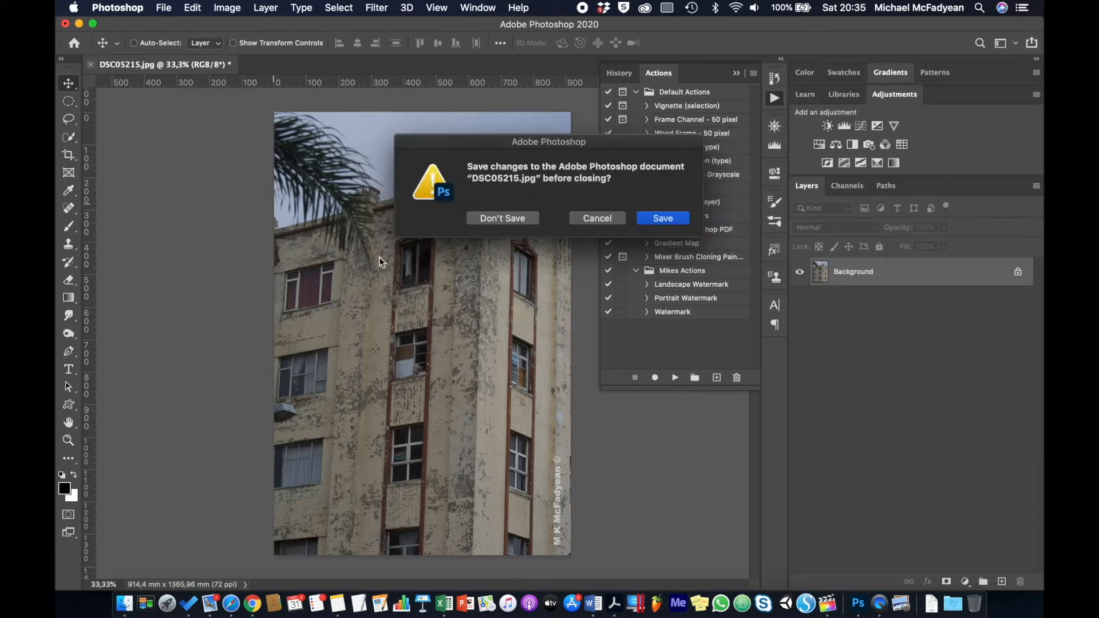
{"action": "left_click", "coordinate": [484, 218]}
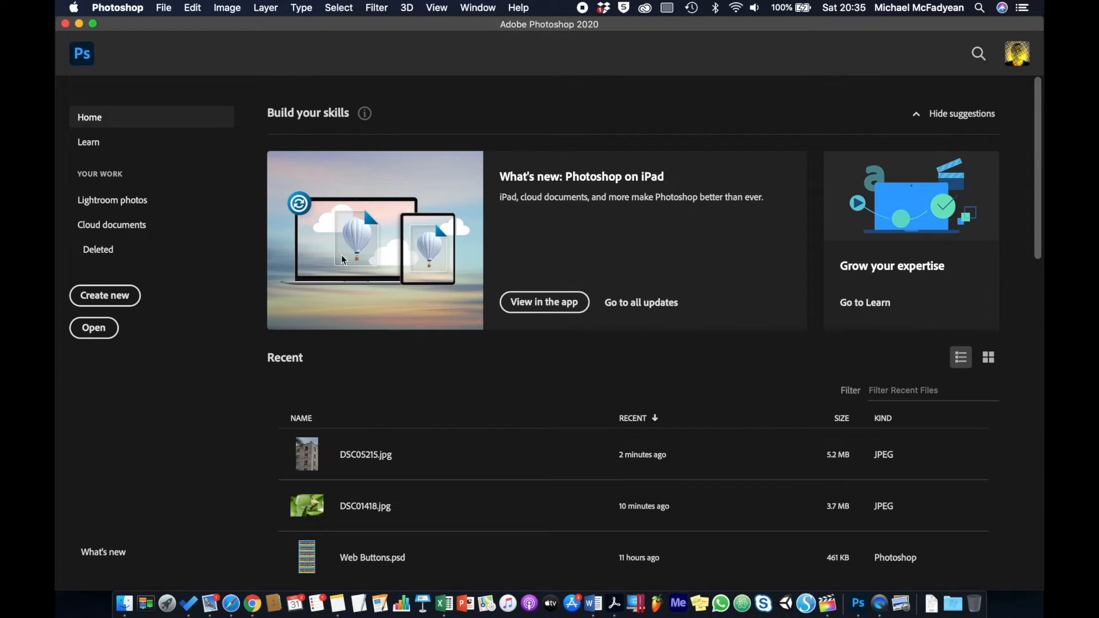
- Open the Batch automation settings and choose the custom action set as the one to play
{"action": "left_click", "coordinate": [164, 8]}
{"action": "mouse_move", "coordinate": [309, 317]}
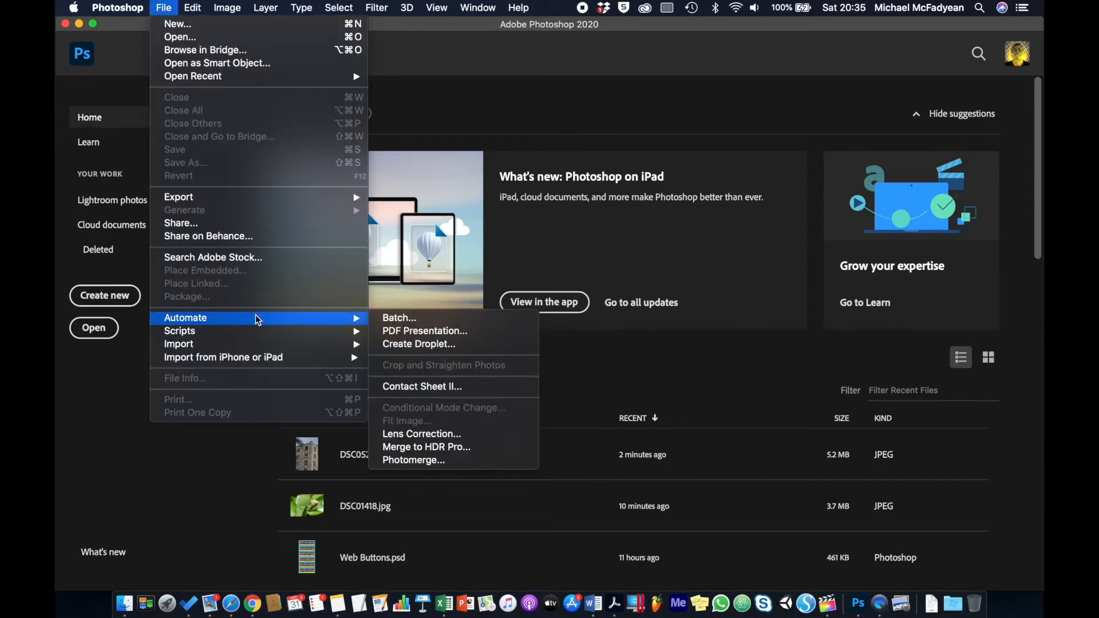
{"action": "left_click", "coordinate": [395, 314]}
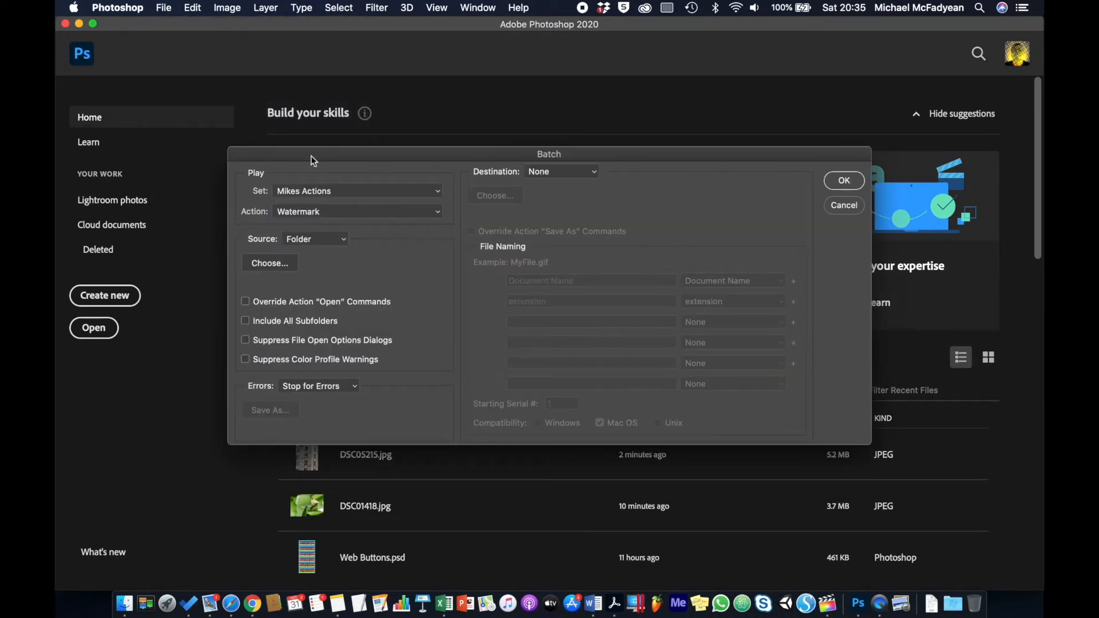
{"action": "left_click", "coordinate": [438, 194]}
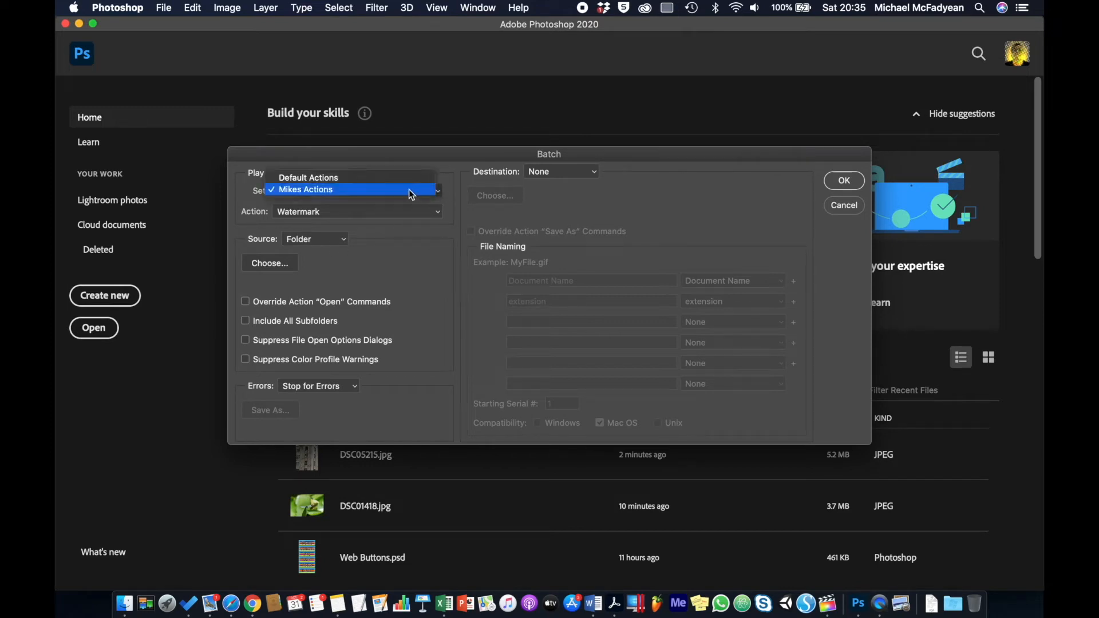
{"action": "left_click", "coordinate": [408, 190]}
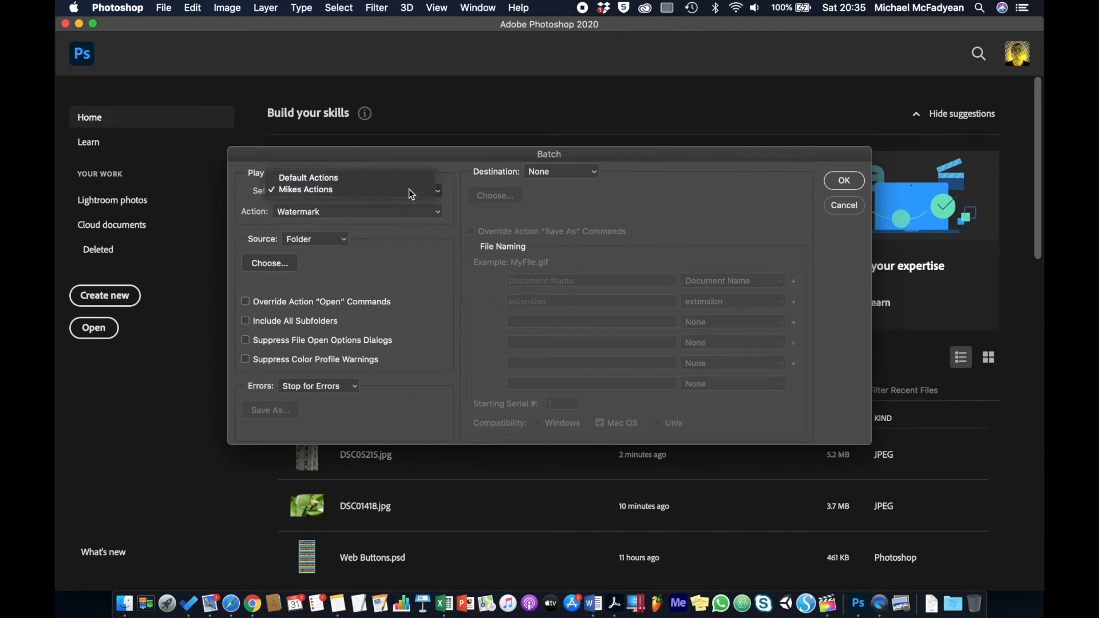
- Set the batch to play the Watermark action on a source folder, choosing the images folder inside Activity_8-1-1_Files
{"action": "left_click", "coordinate": [436, 211]}
{"action": "left_click", "coordinate": [336, 234]}
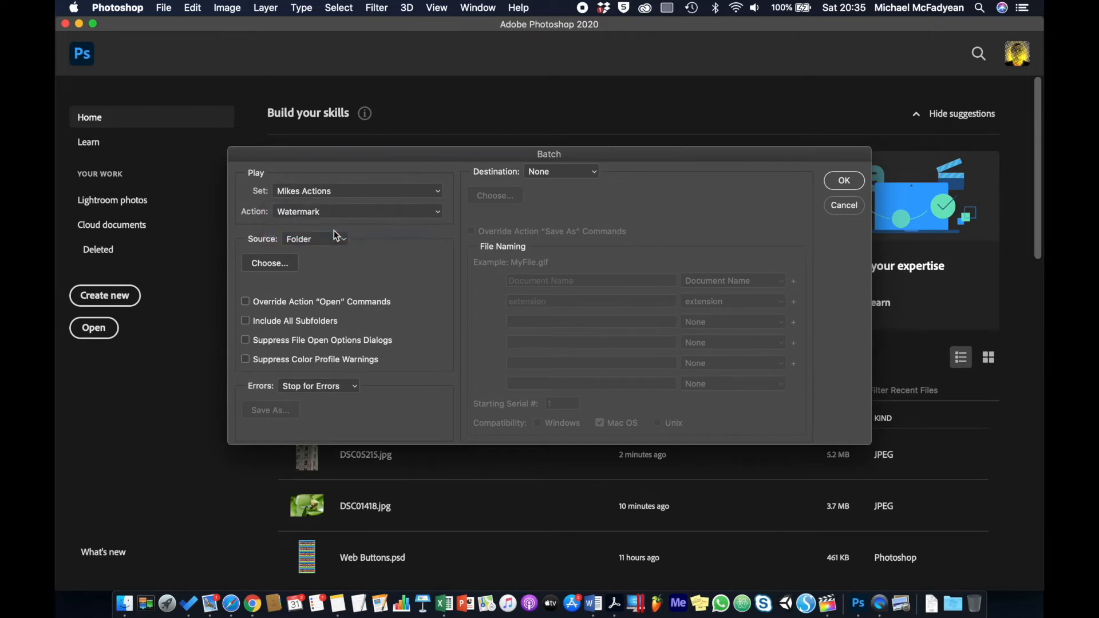
{"action": "left_click", "coordinate": [304, 246]}
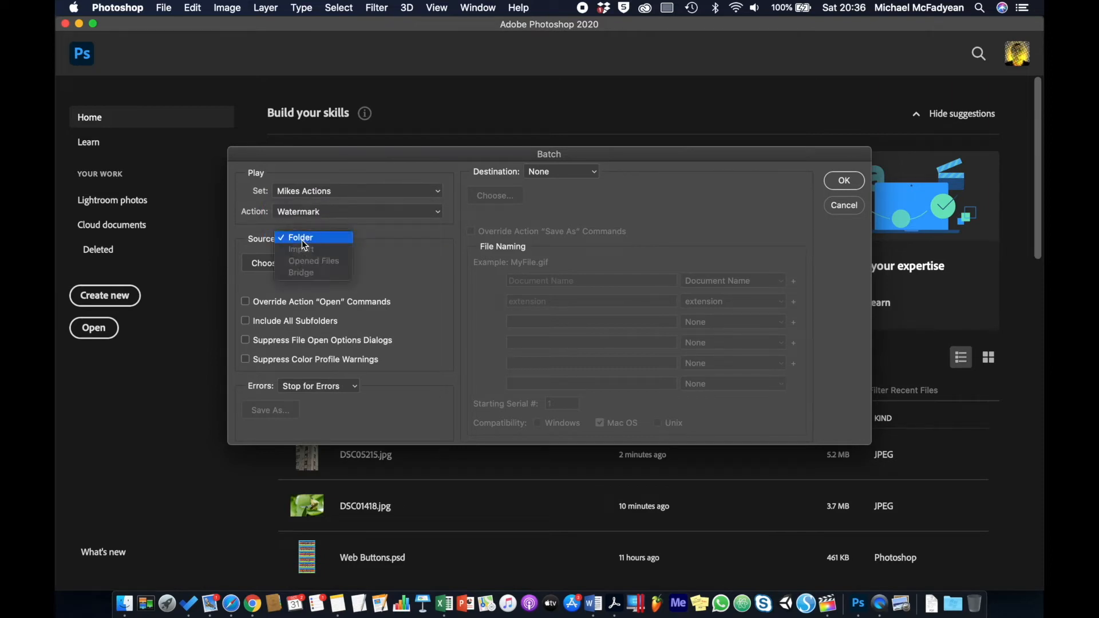
{"action": "left_click", "coordinate": [313, 240]}
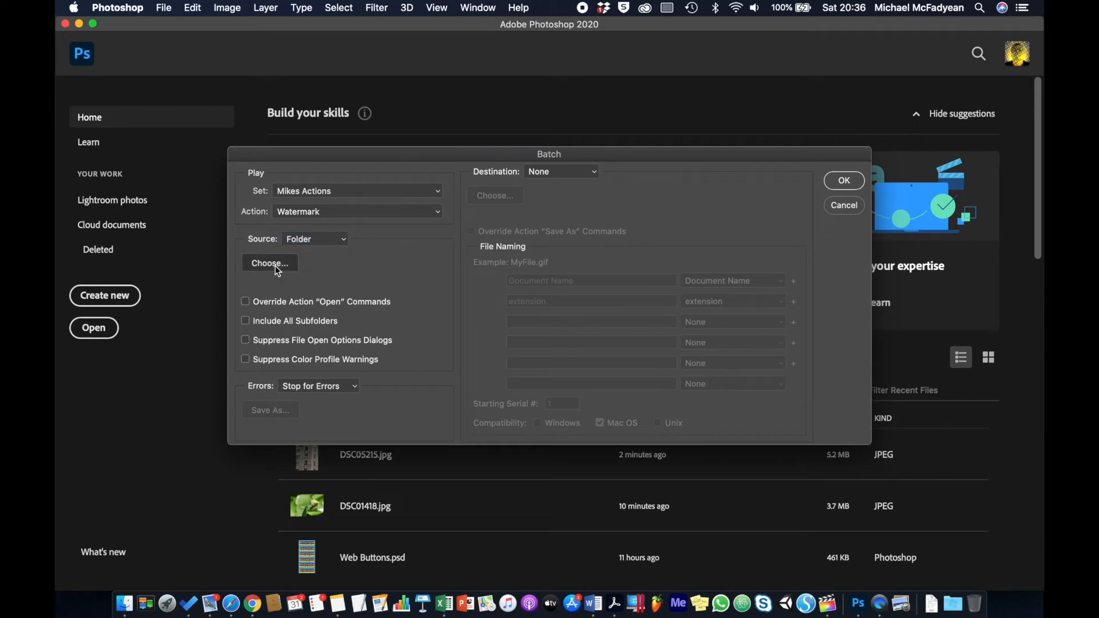
{"action": "left_click", "coordinate": [275, 265]}
{"action": "left_click", "coordinate": [540, 75]}
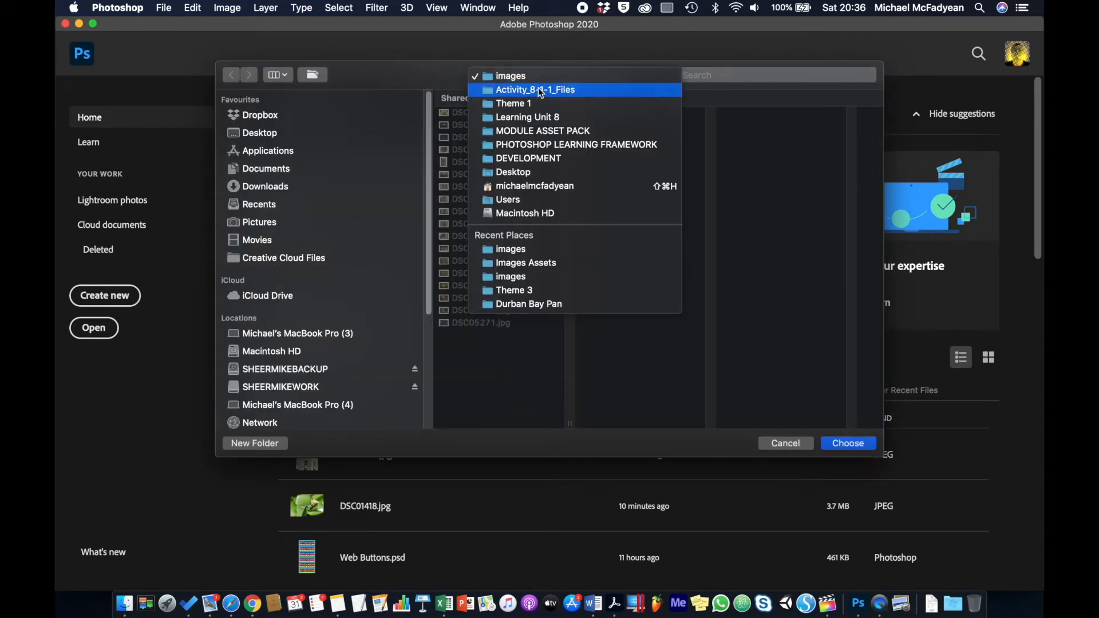
{"action": "left_click", "coordinate": [537, 90]}
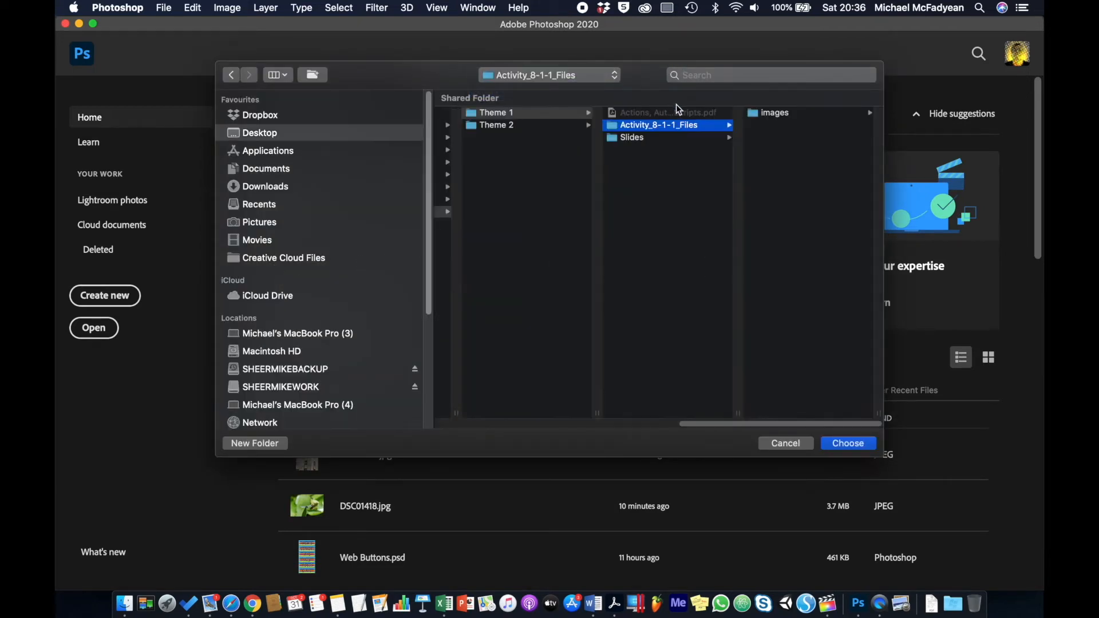
{"action": "left_click", "coordinate": [795, 116]}
{"action": "left_click", "coordinate": [839, 446]}
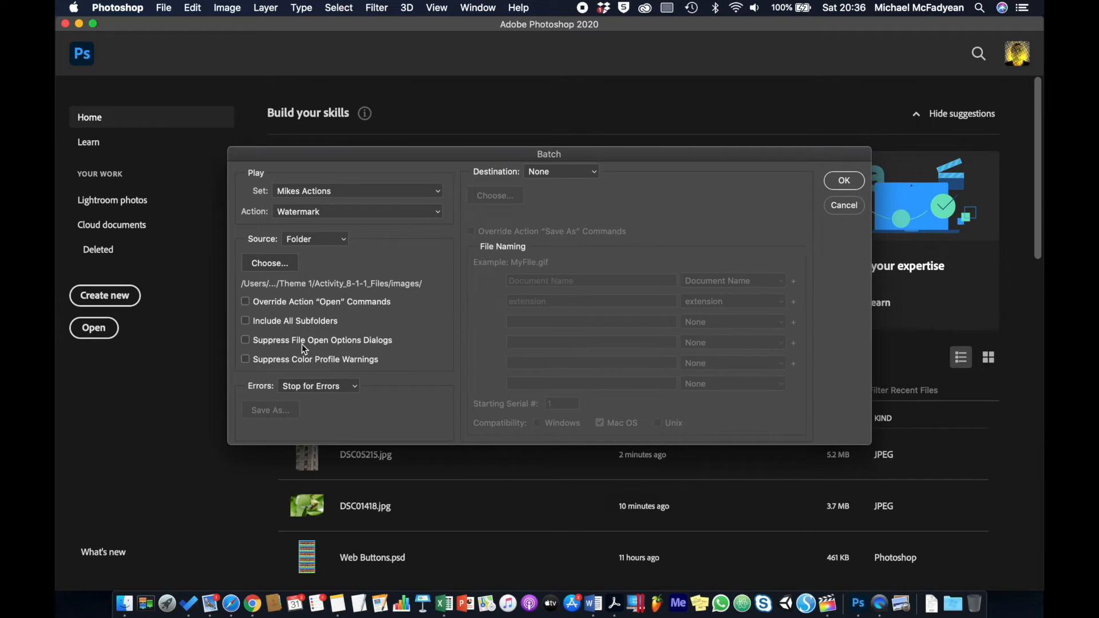
- Set the batch destination to Folder and browse to the Desktop for its location
{"action": "left_click", "coordinate": [554, 176]}
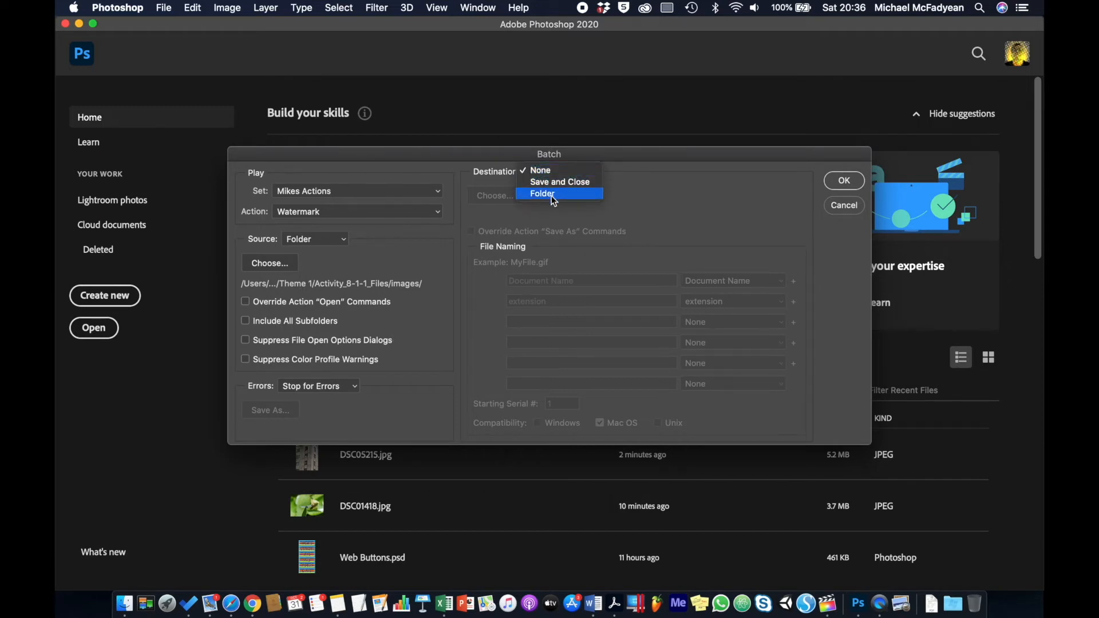
{"action": "left_click", "coordinate": [551, 196]}
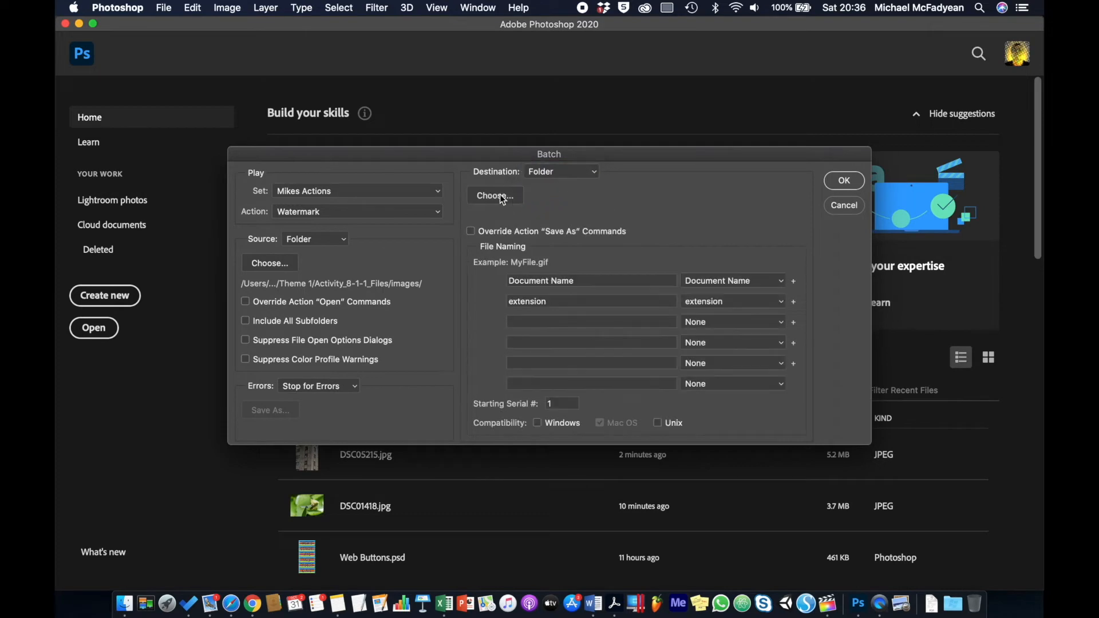
{"action": "left_click", "coordinate": [496, 196]}
{"action": "left_click", "coordinate": [302, 136]}
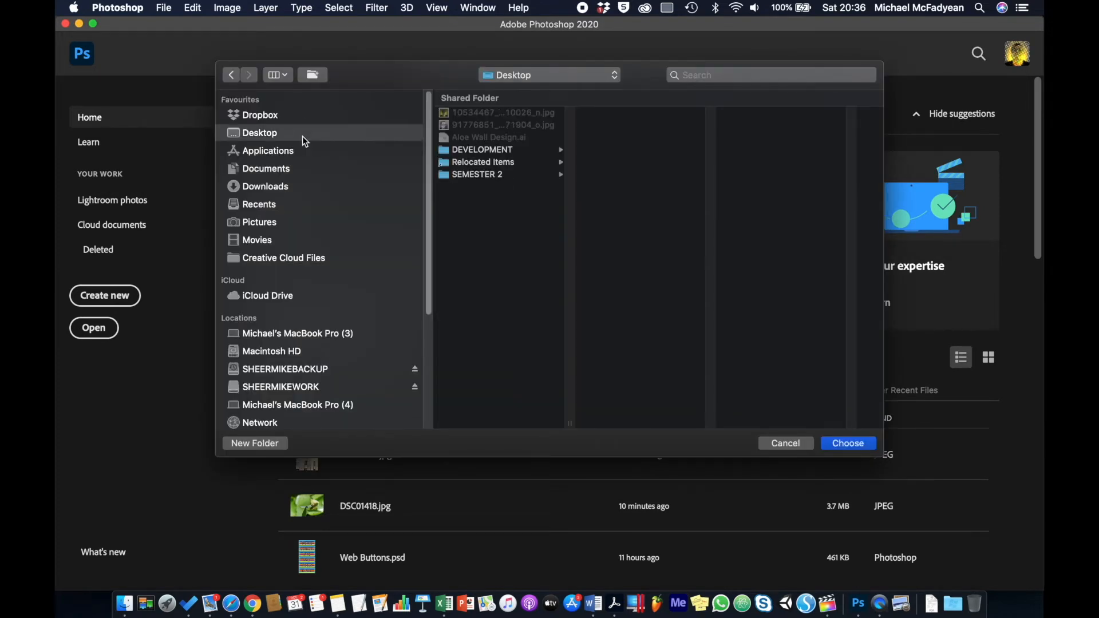
- Create a folder named Watermarked Images on the Desktop and choose it as the batch destination
{"action": "left_click", "coordinate": [259, 448]}
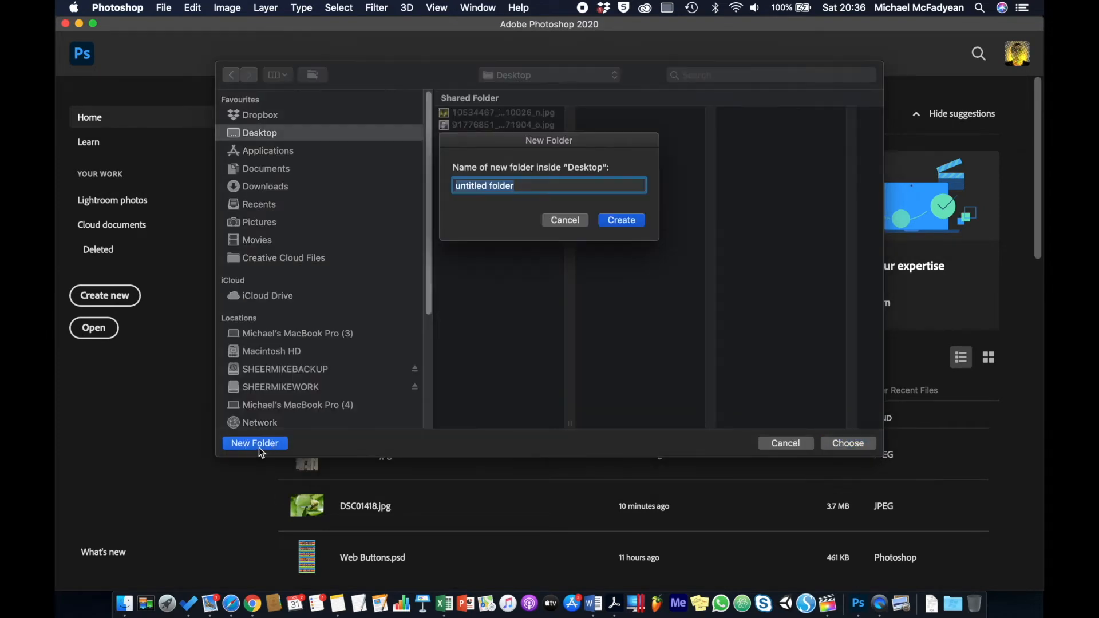
{"action": "type", "text": "Watermarks "}
{"action": "type", "text": "wa"}
{"action": "key", "text": "BackSpace"}
{"action": "key", "text": "BackSpace"}
{"action": "key", "text": "BackSpace"}
{"action": "key", "text": "BackSpace"}
{"action": "type", "text": "ed Imags"}
{"action": "key", "text": "BackSpace"}
{"action": "type", "text": "es"}
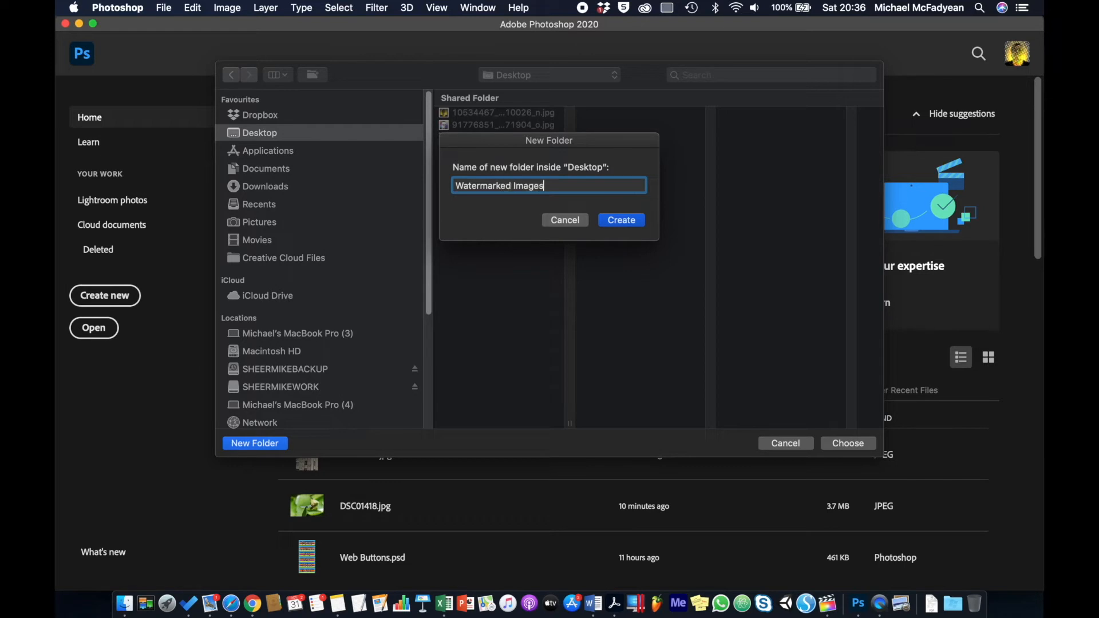
{"action": "key", "text": "Return"}
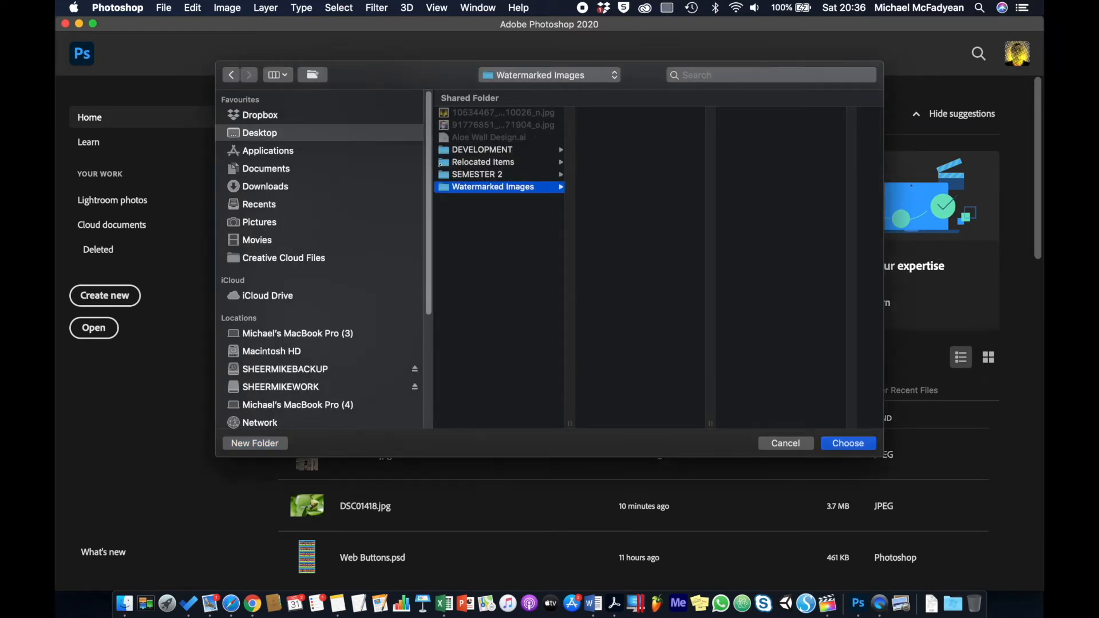
{"action": "left_click", "coordinate": [851, 444]}
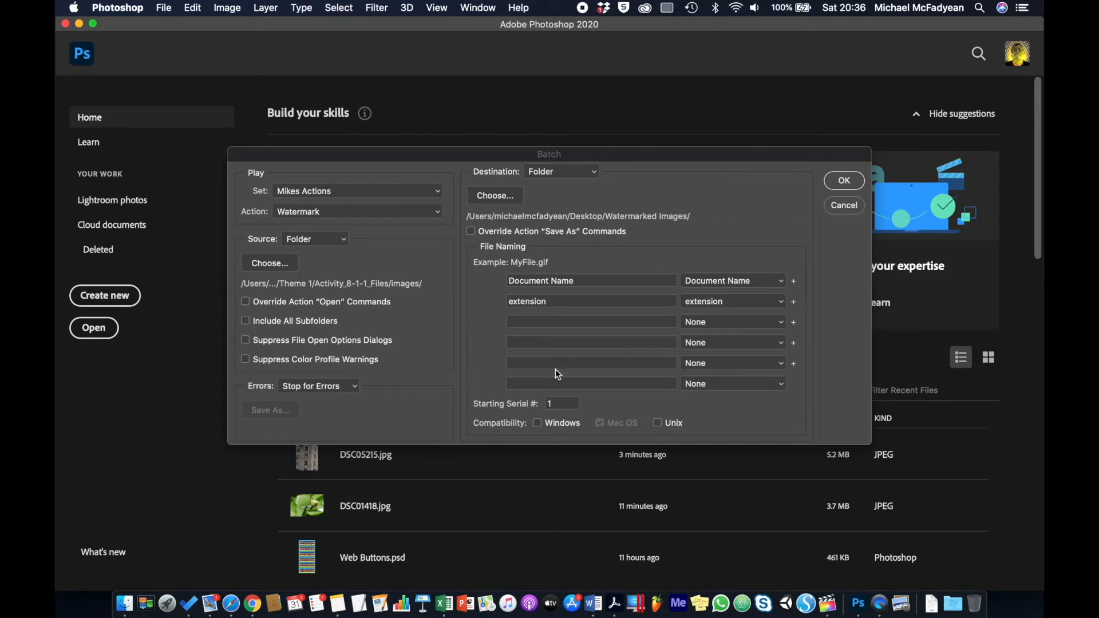
- Run the batch and save every watermarked photo as a JPEG with quality 12 (Maximum) and the Baseline ("Standard") format
{"action": "left_click", "coordinate": [843, 181]}
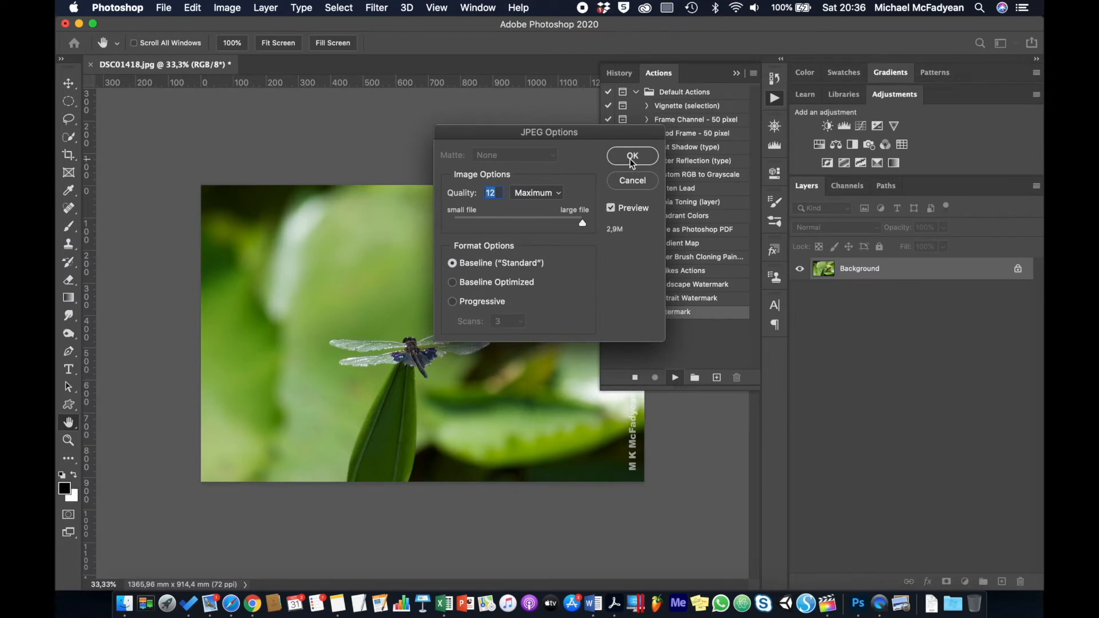
{"action": "left_click", "coordinate": [631, 160]}
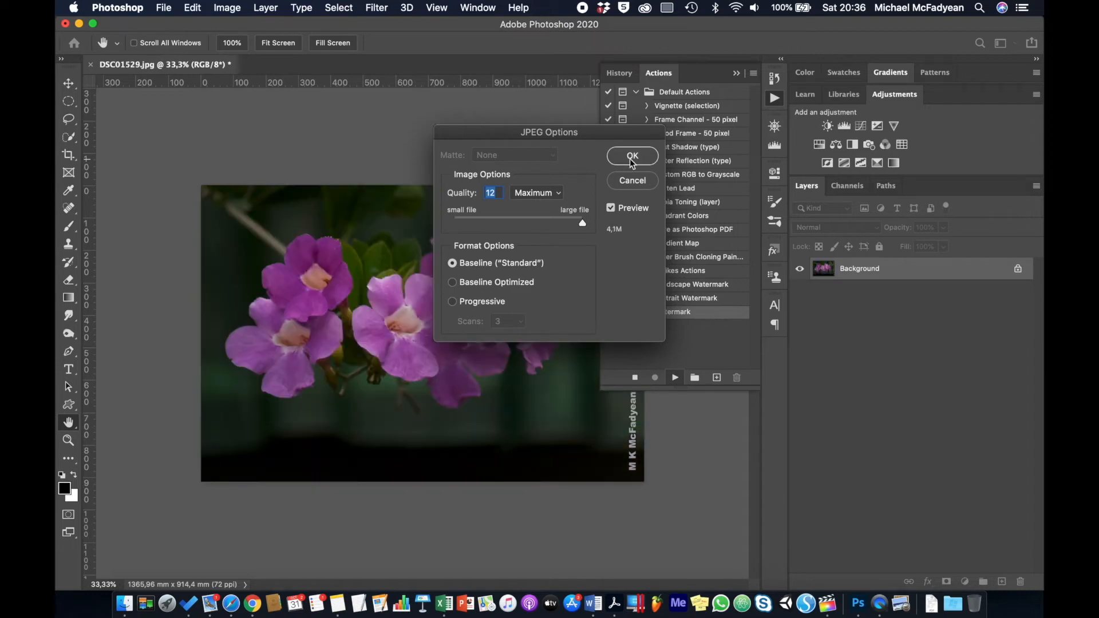
{"action": "left_click", "coordinate": [631, 161]}
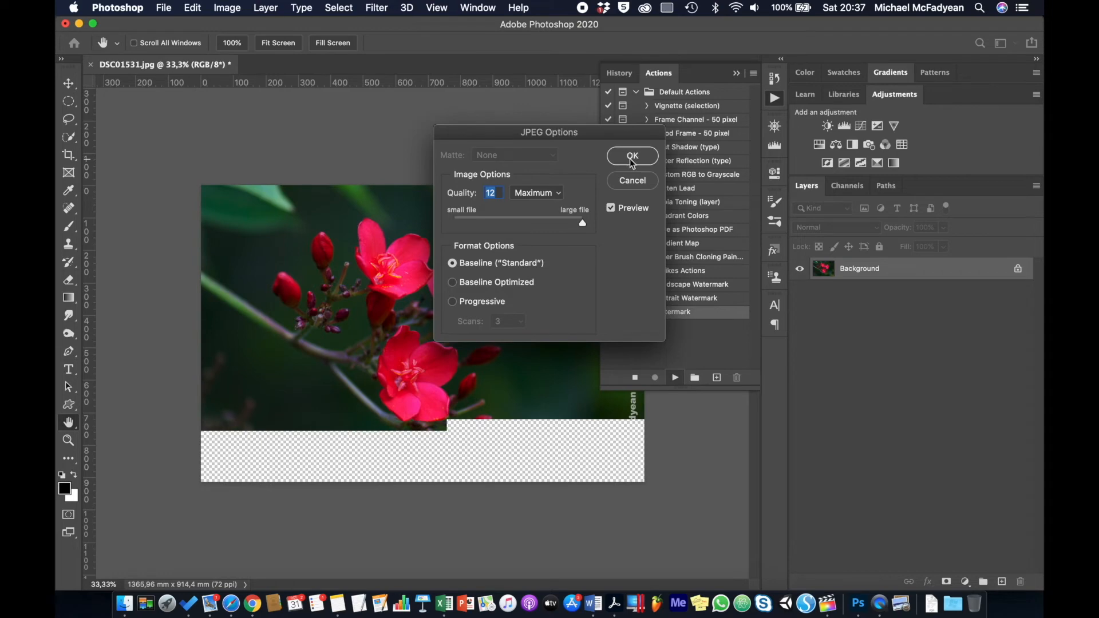
{"action": "left_click", "coordinate": [632, 162]}
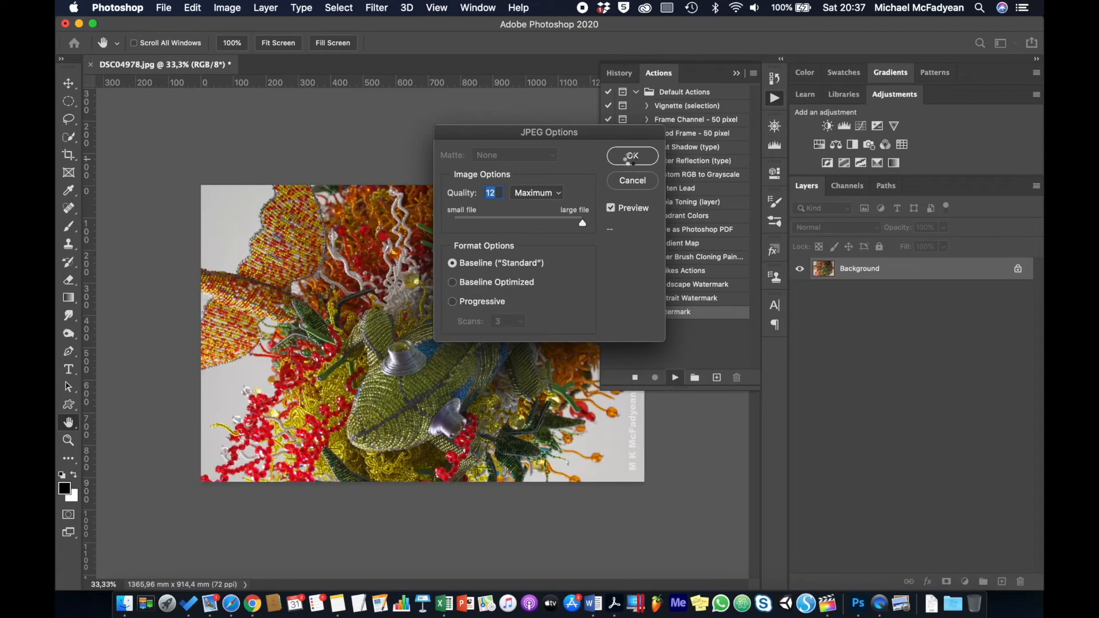
{"action": "left_click", "coordinate": [632, 163]}
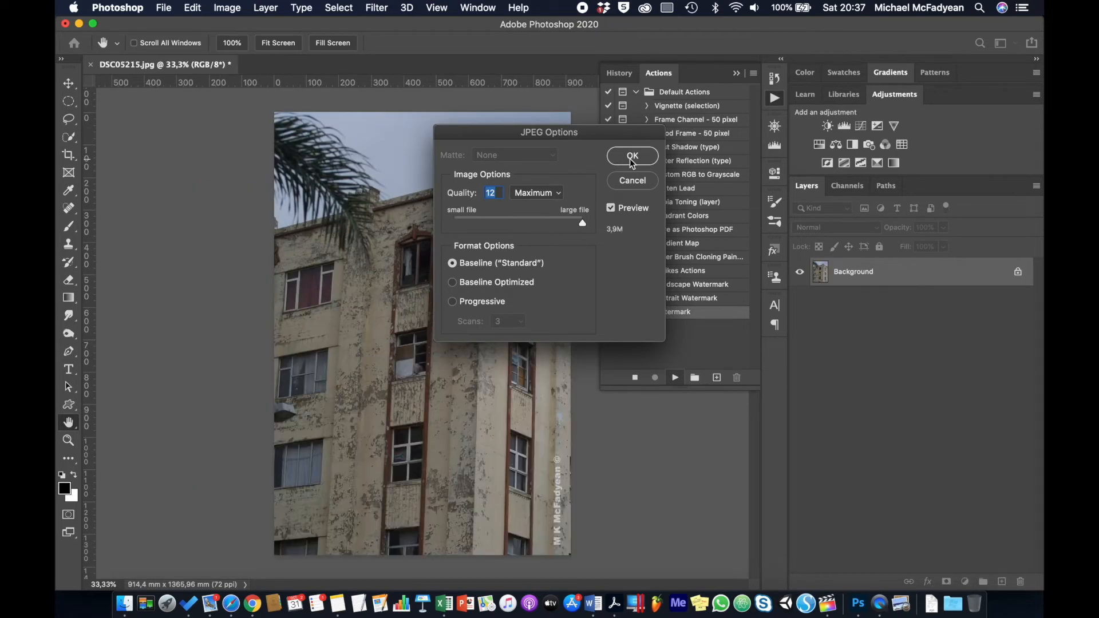
{"action": "left_click", "coordinate": [632, 159]}
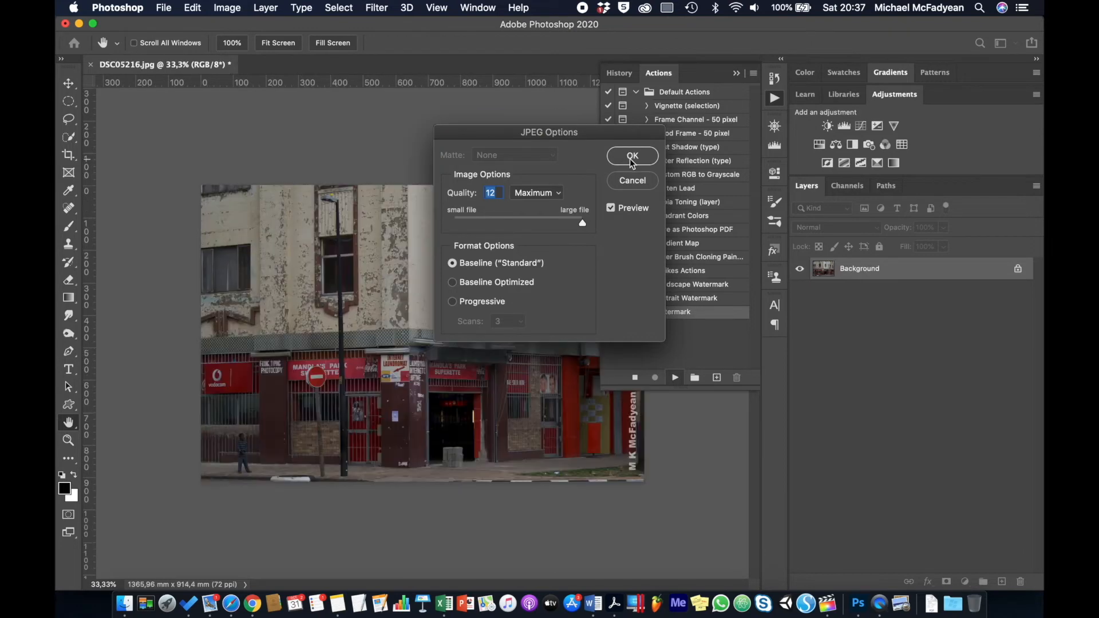
{"action": "left_click", "coordinate": [631, 161]}
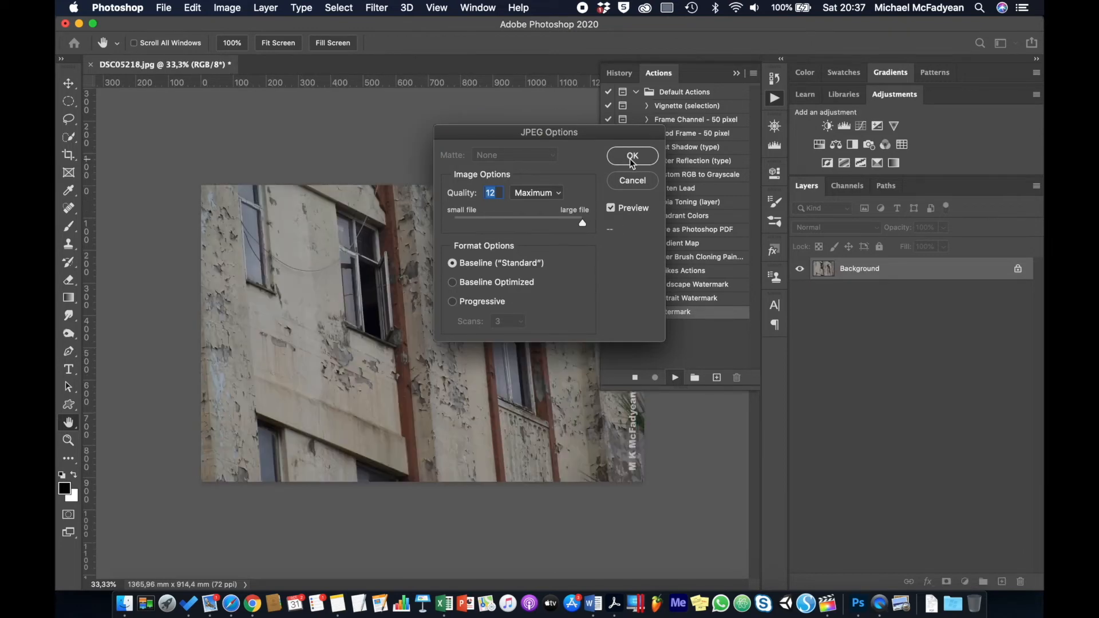
{"action": "left_click", "coordinate": [632, 159]}
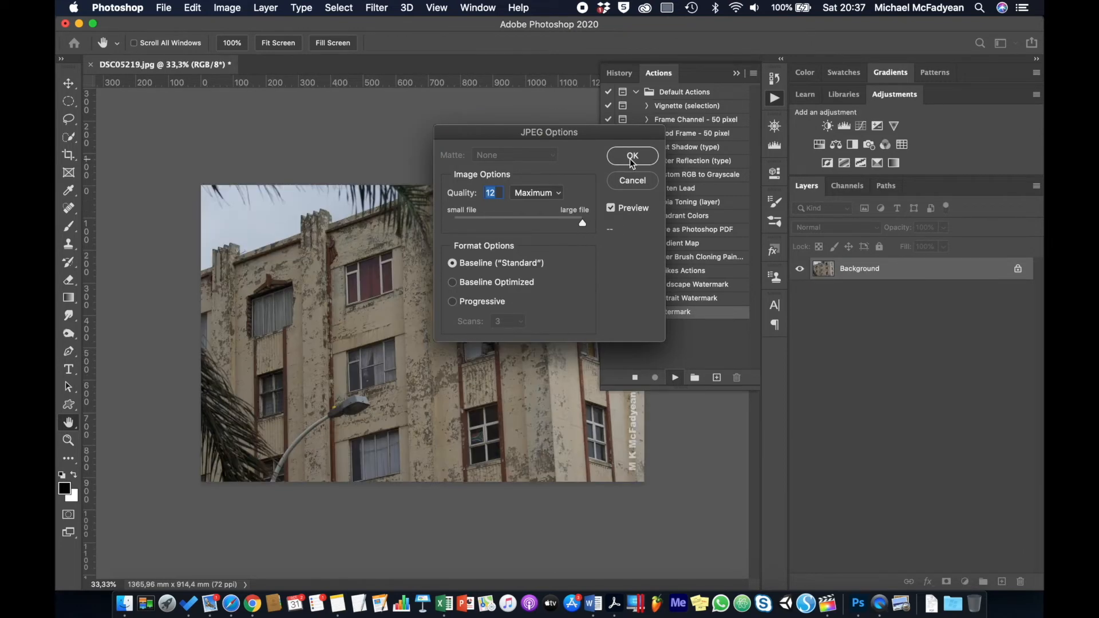
{"action": "left_click", "coordinate": [632, 160]}
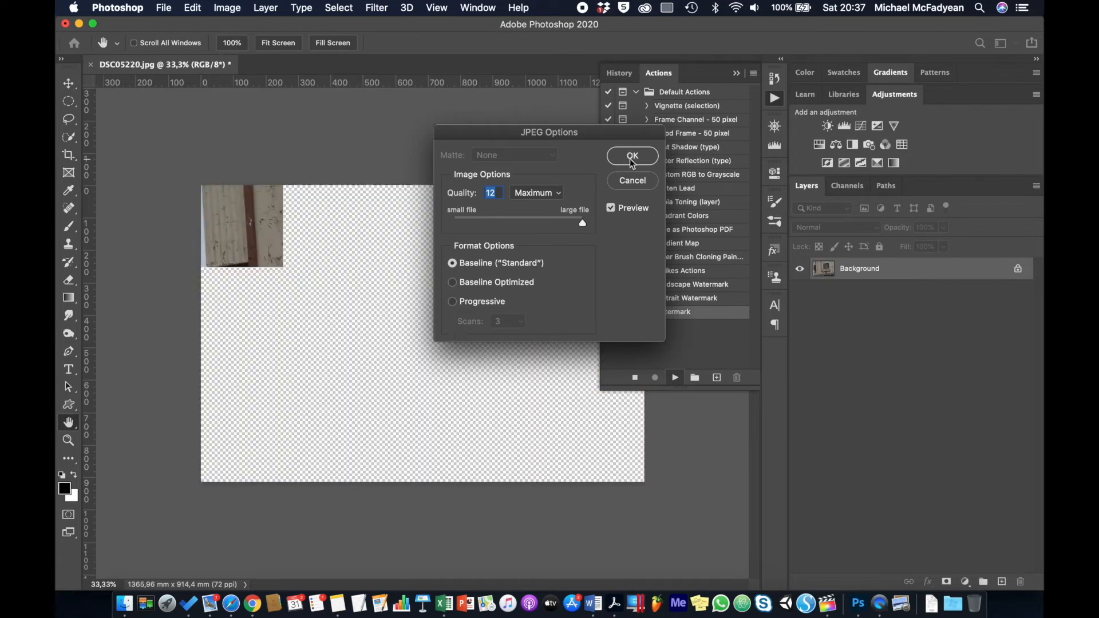
{"action": "left_click", "coordinate": [631, 159]}
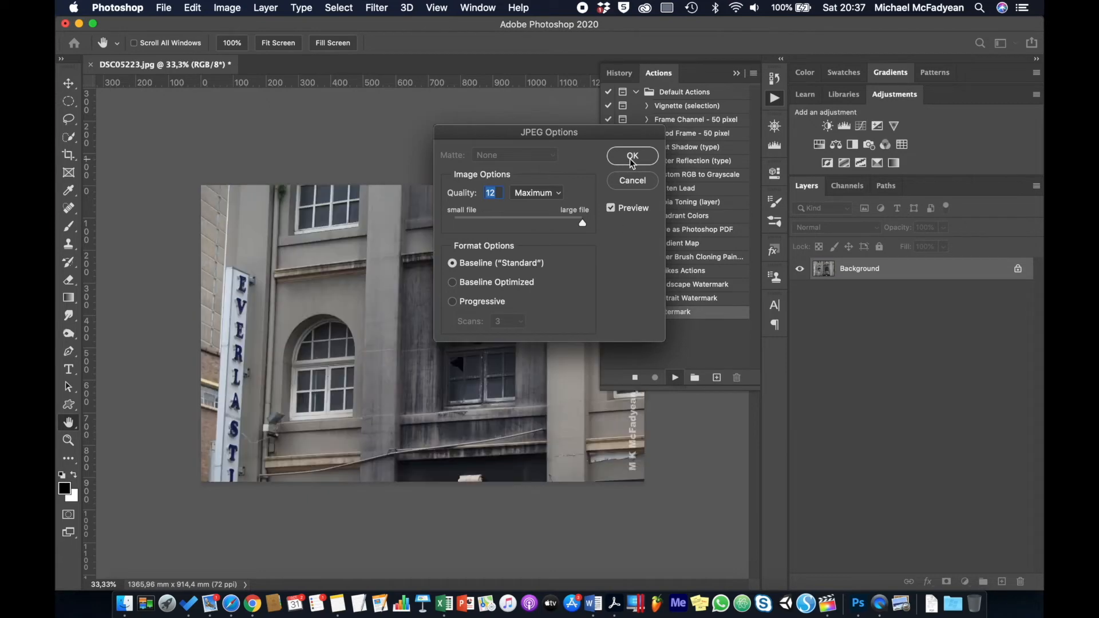
{"action": "left_click", "coordinate": [632, 156]}
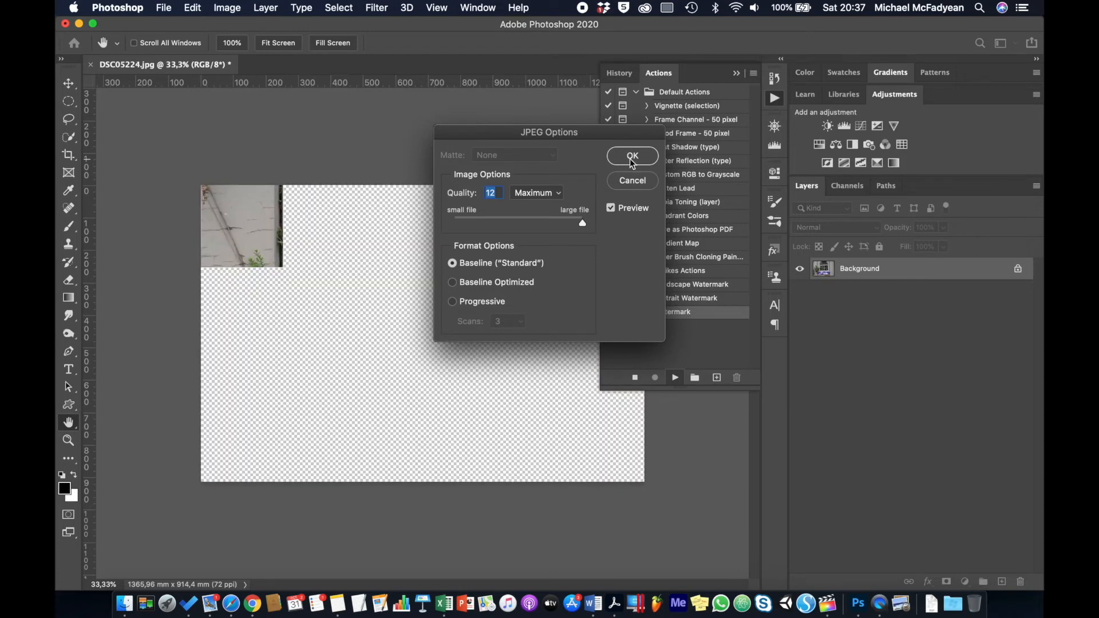
{"action": "left_click", "coordinate": [632, 156]}
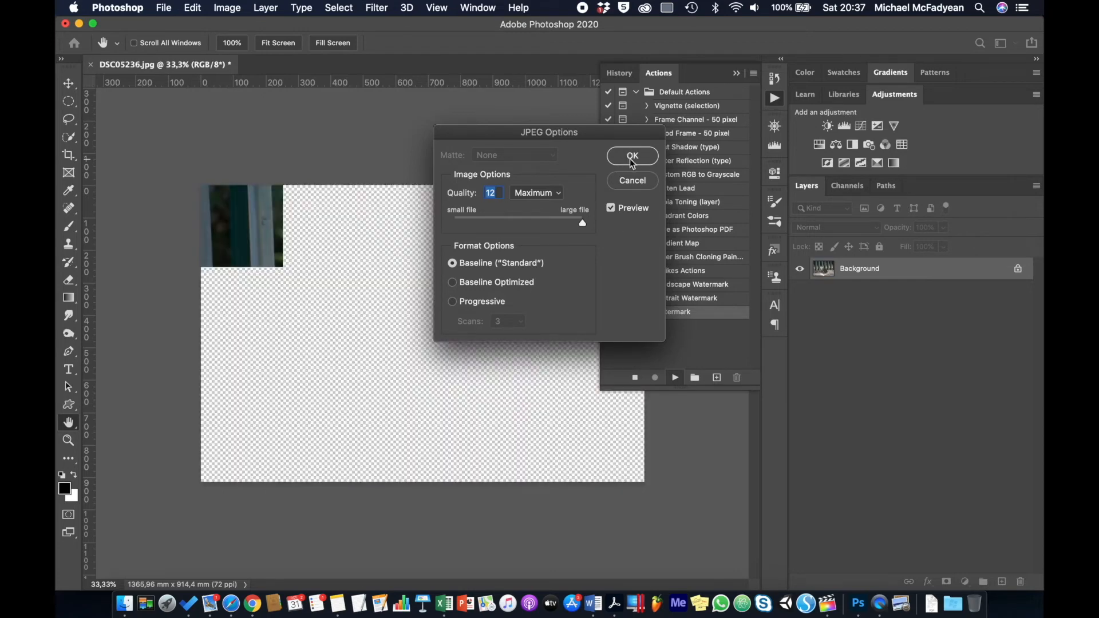
{"action": "left_click", "coordinate": [632, 156]}
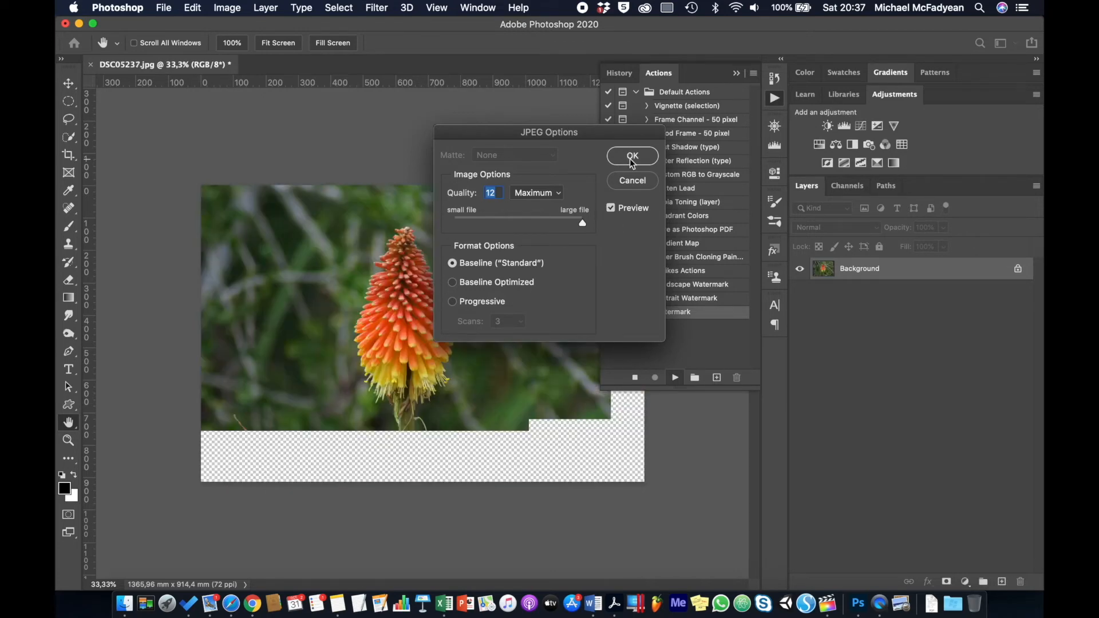
{"action": "left_click", "coordinate": [632, 156]}
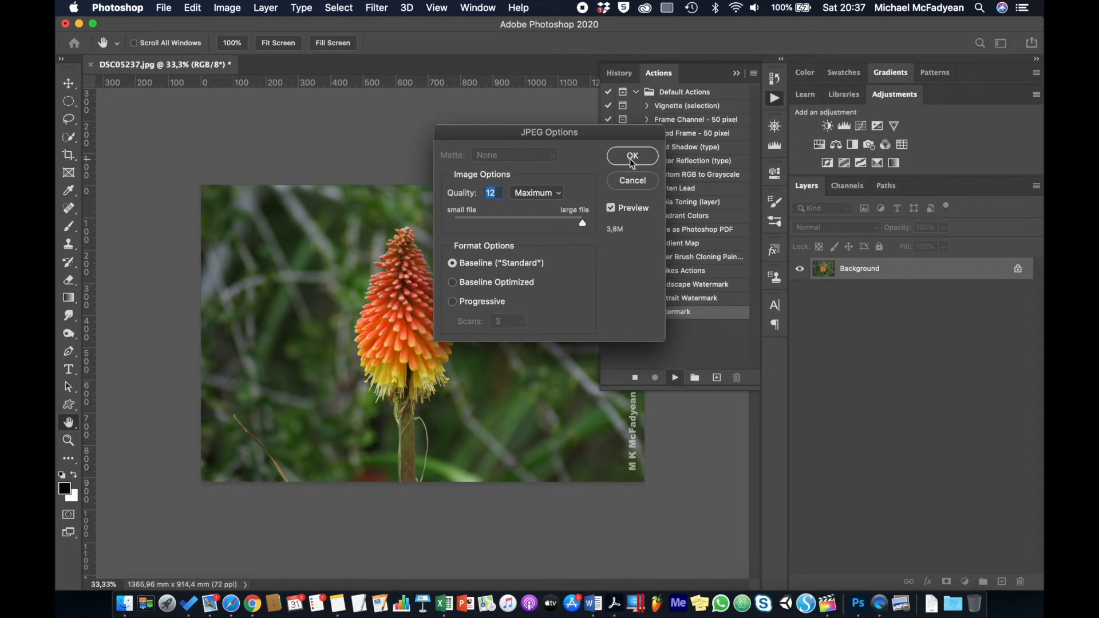
{"action": "left_click", "coordinate": [632, 157]}
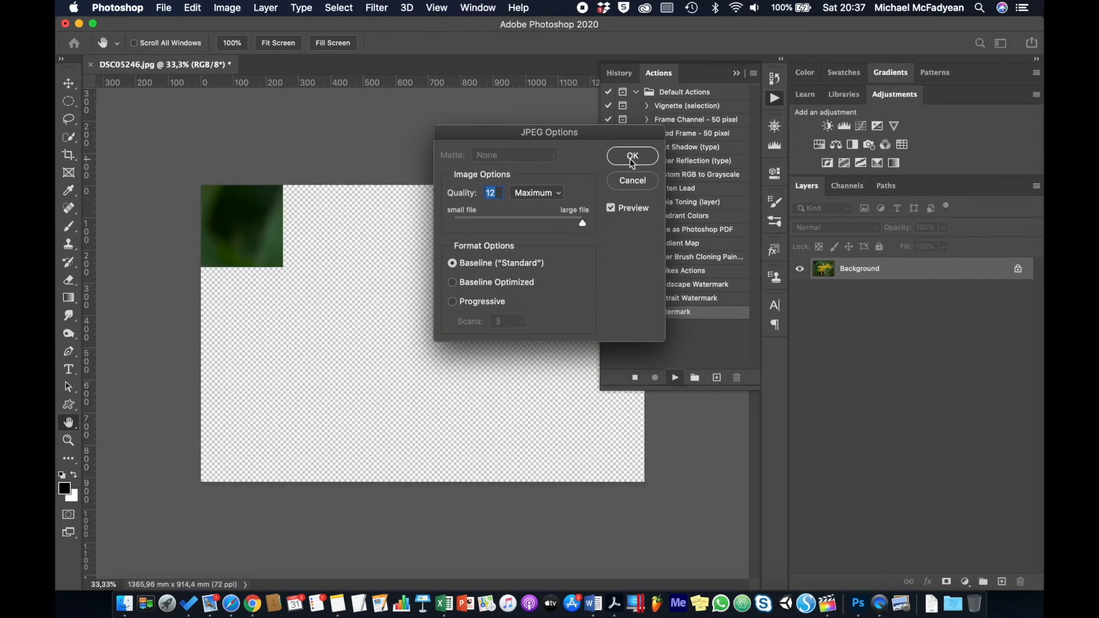
{"action": "left_click", "coordinate": [631, 157]}
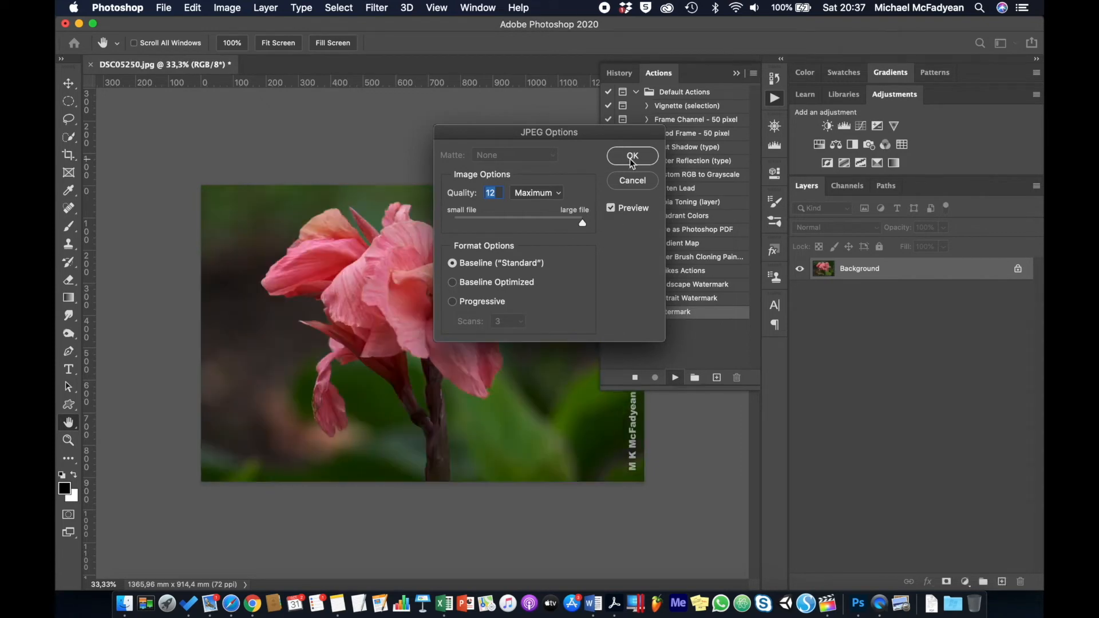
{"action": "left_click", "coordinate": [632, 156]}
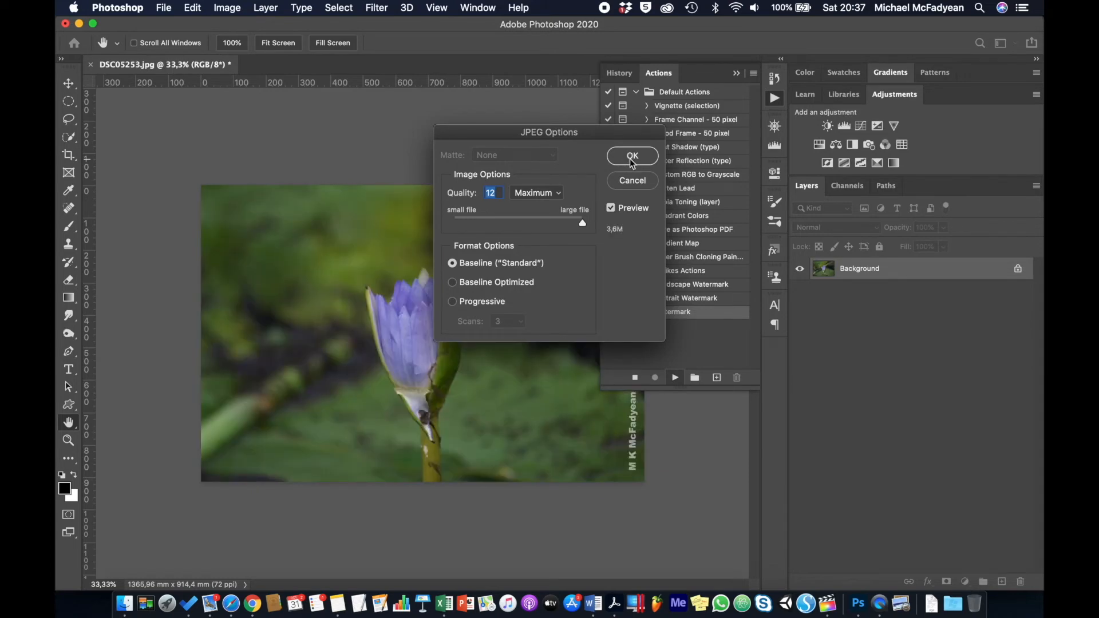
{"action": "left_click", "coordinate": [632, 156]}
{"action": "left_click", "coordinate": [632, 156]}
- Switch to Finder, go to the Watermarked Images folder on the Desktop, and preview DSC01418.jpg to check its watermark
{"action": "key", "text": "super+o"}
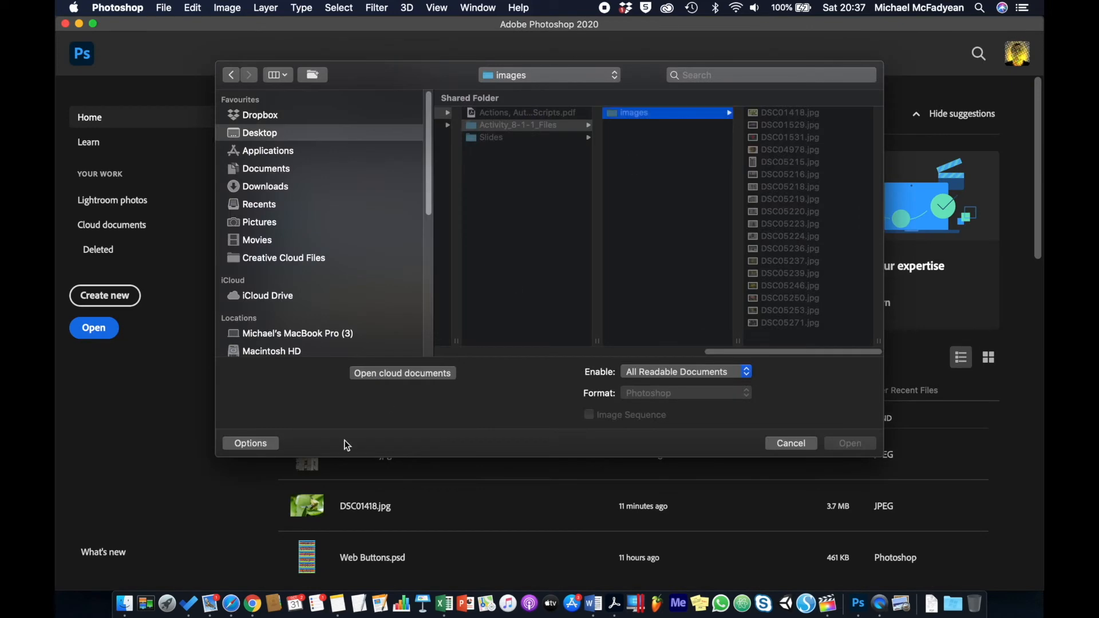
{"action": "left_click", "coordinate": [124, 603]}
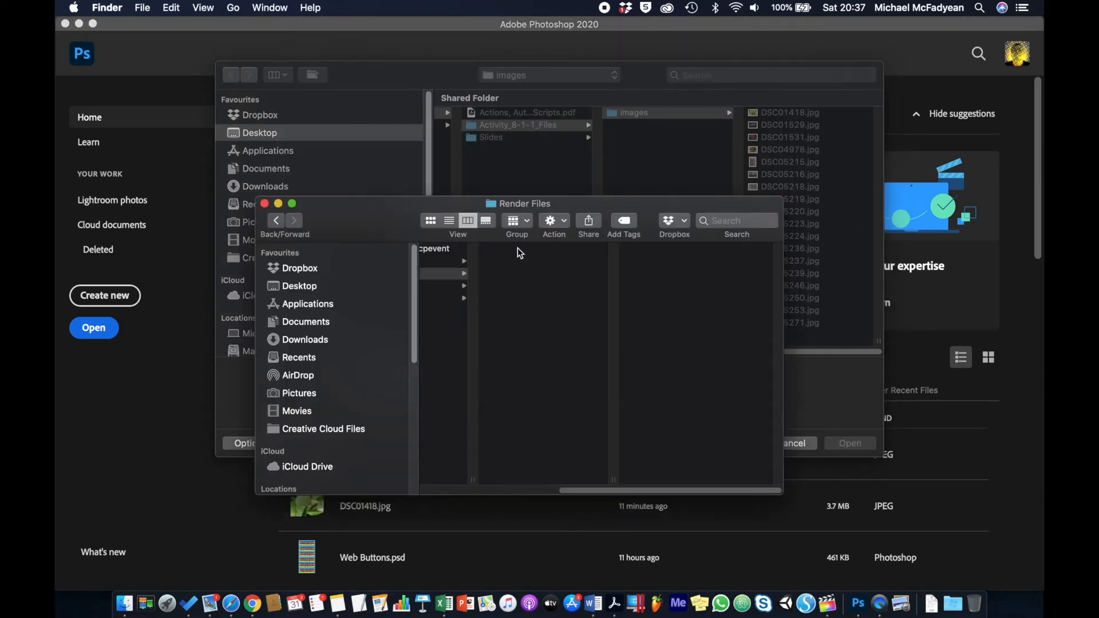
{"action": "left_click", "coordinate": [353, 289]}
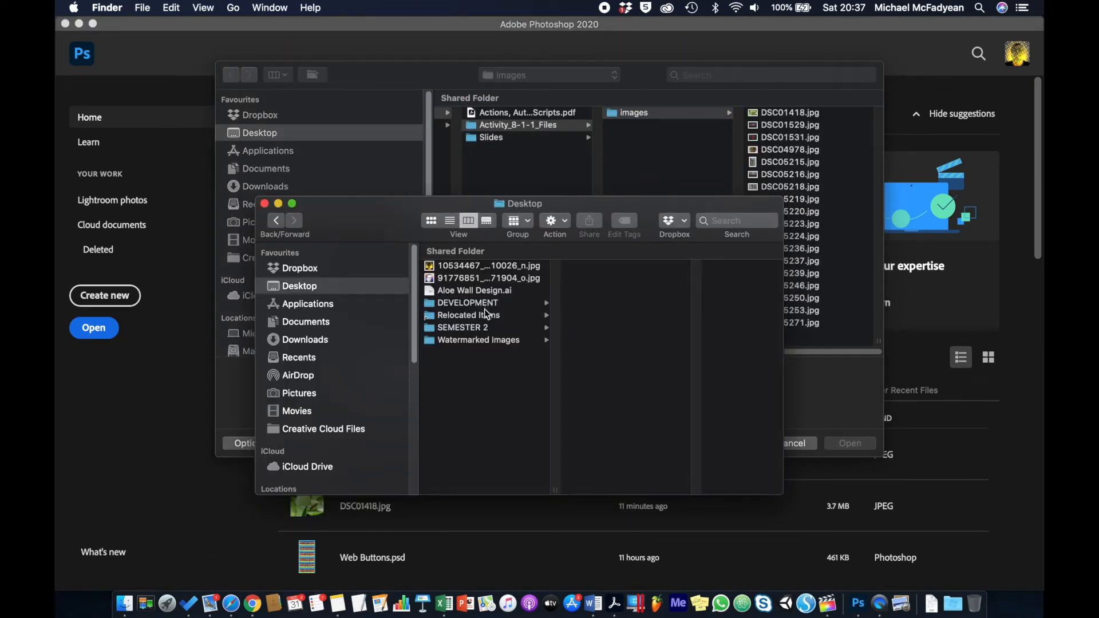
{"action": "left_click", "coordinate": [488, 343]}
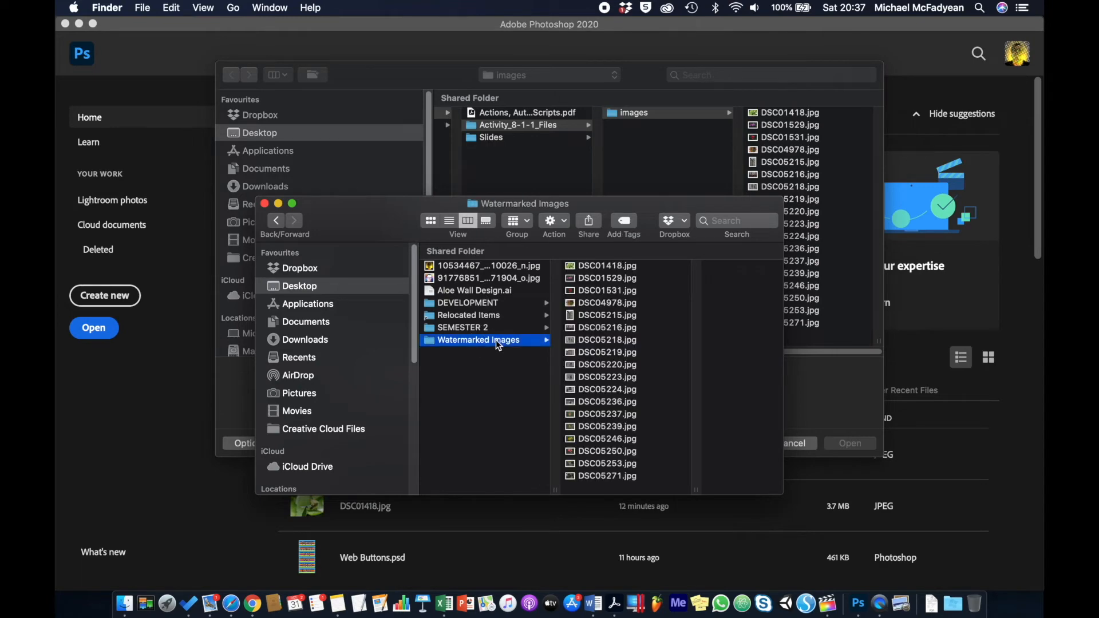
{"action": "left_click", "coordinate": [620, 264]}
{"action": "key", "text": "space"}
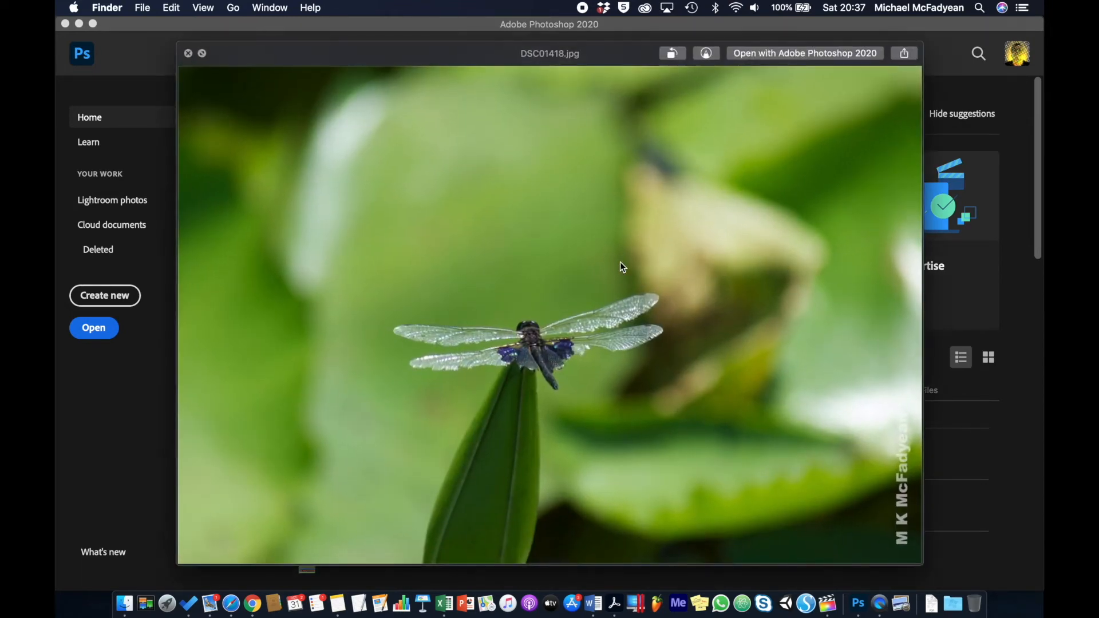
- Preview more of the watermarked photos, up to DSC05219.jpg, and close the Finder window and the leftover Open dialog
{"action": "key", "text": "Down"}
{"action": "key", "text": "Down"}
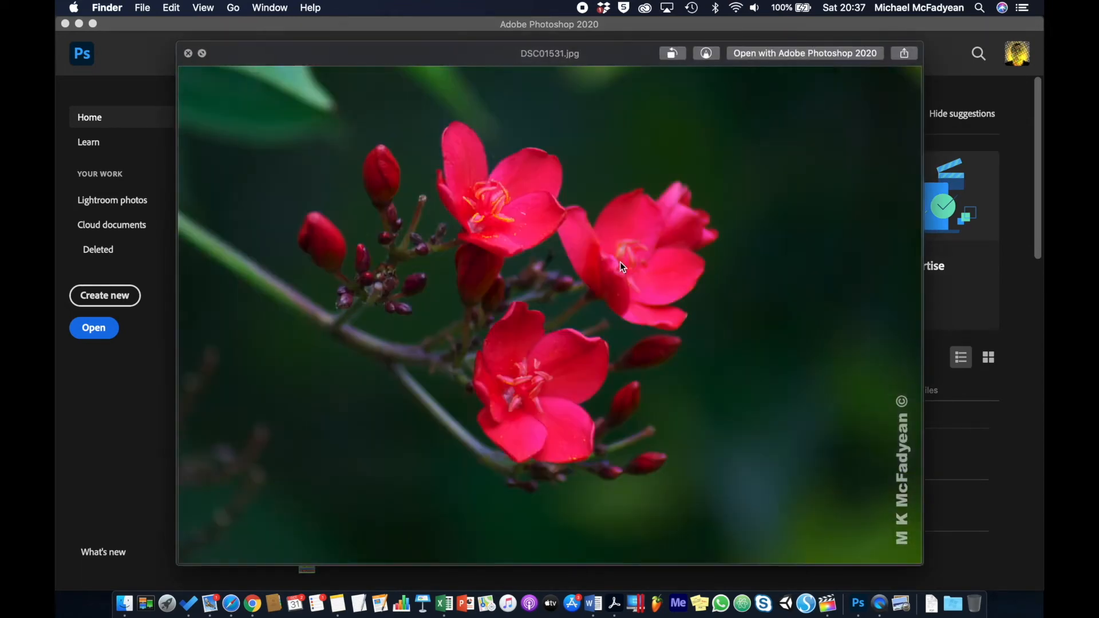
{"action": "key", "text": "Down"}
{"action": "key", "text": "Down"}
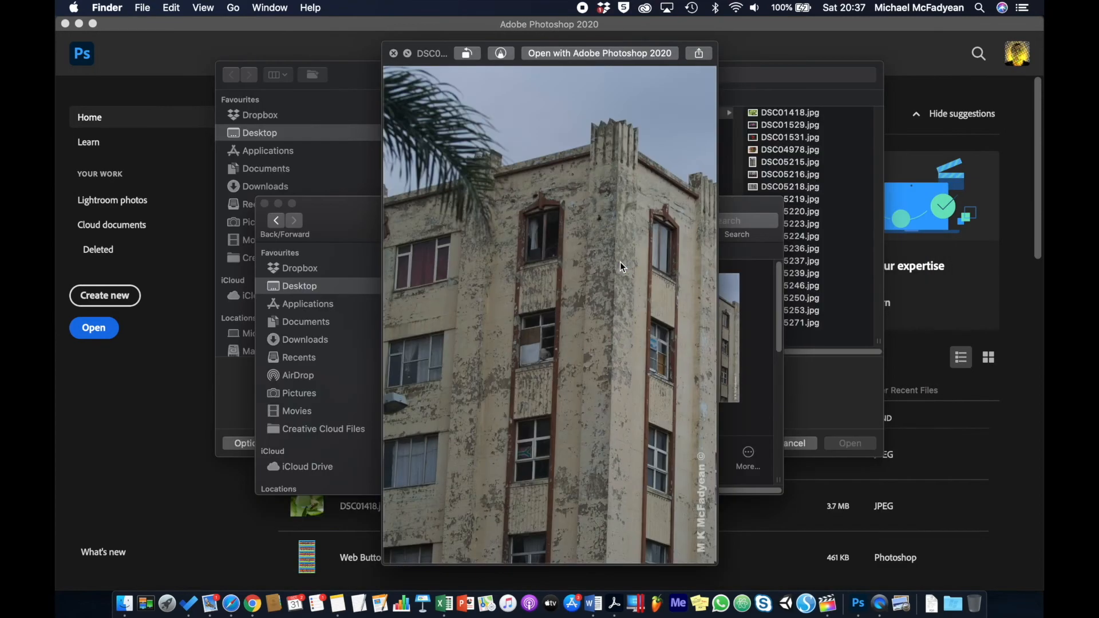
{"action": "key", "text": "Down"}
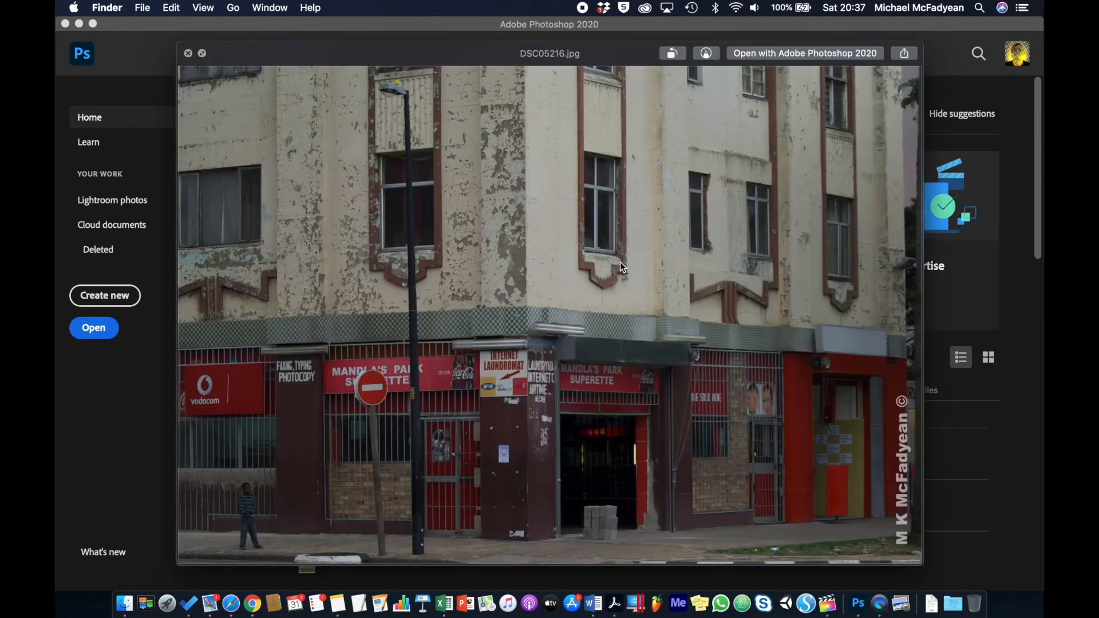
{"action": "key", "text": "Down"}
{"action": "key", "text": "Down"}
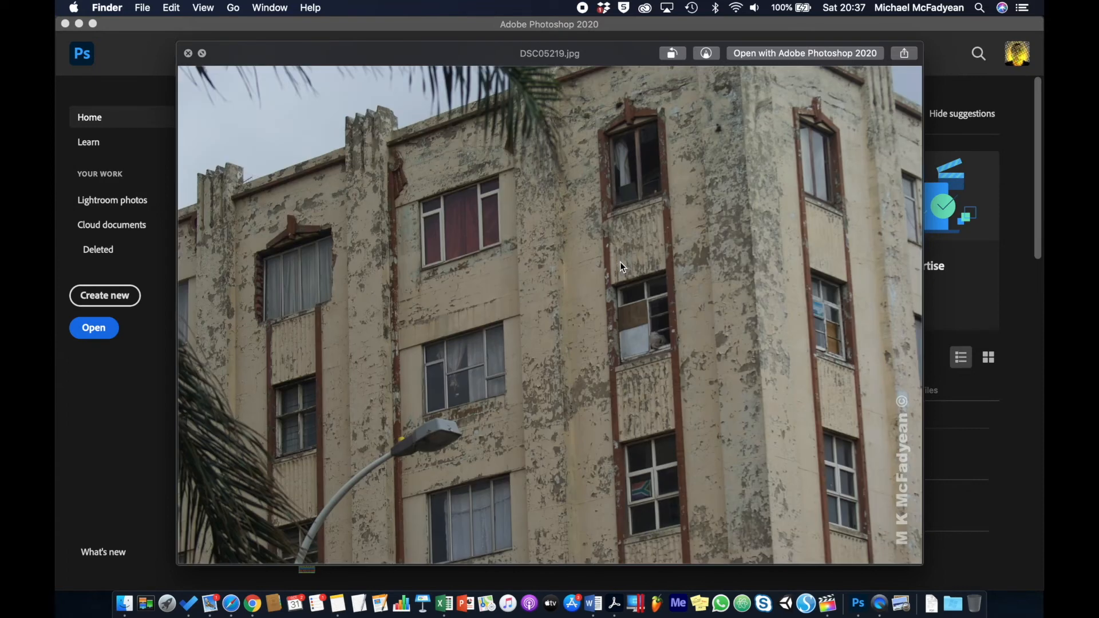
{"action": "key", "text": "space"}
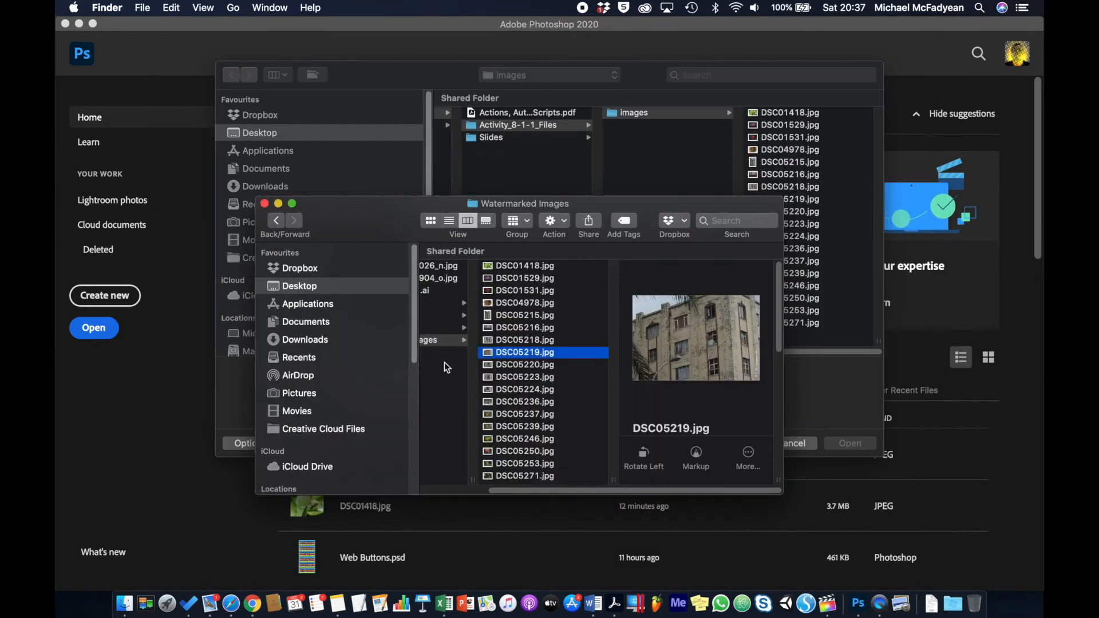
{"action": "left_click", "coordinate": [265, 204]}
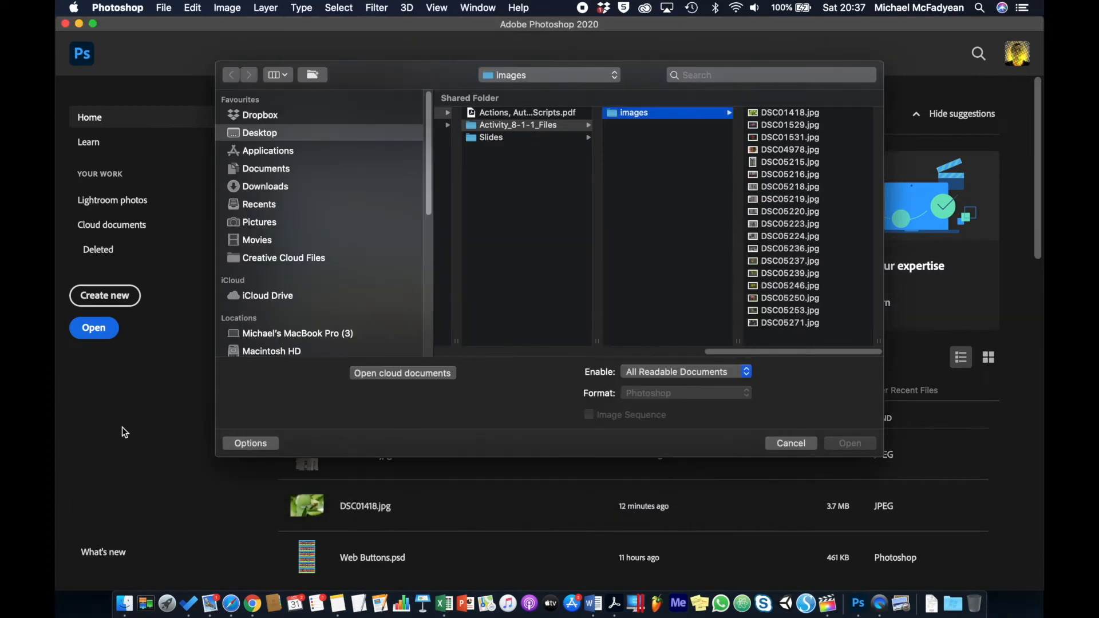
{"action": "left_click", "coordinate": [791, 443]}
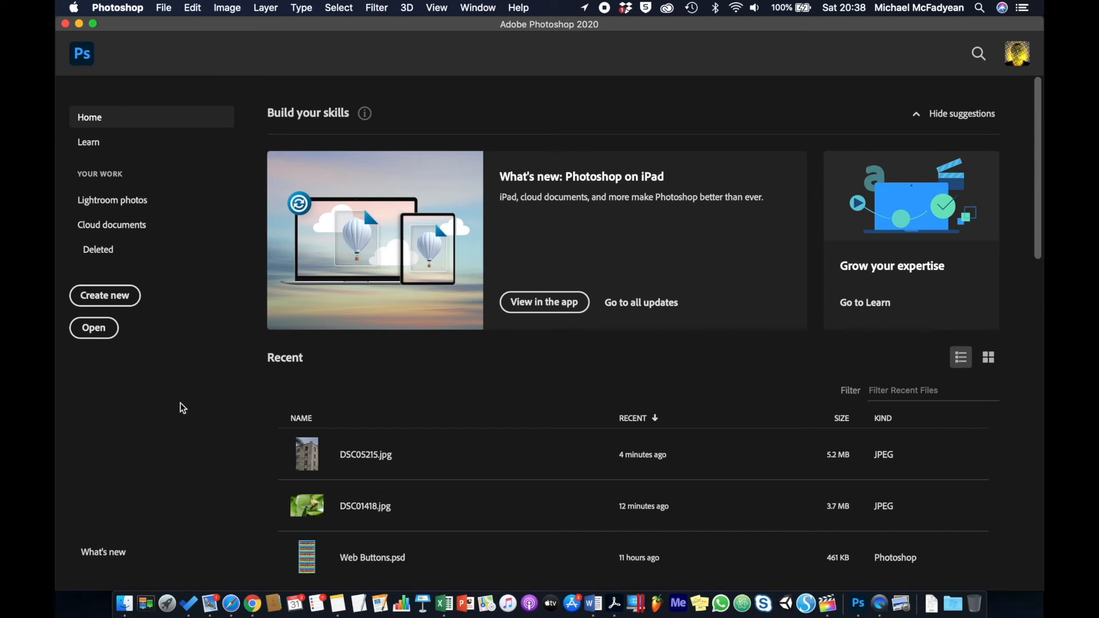
- Start creating an automation droplet and pick the Desktop as the place to save it
{"action": "left_click", "coordinate": [168, 13]}
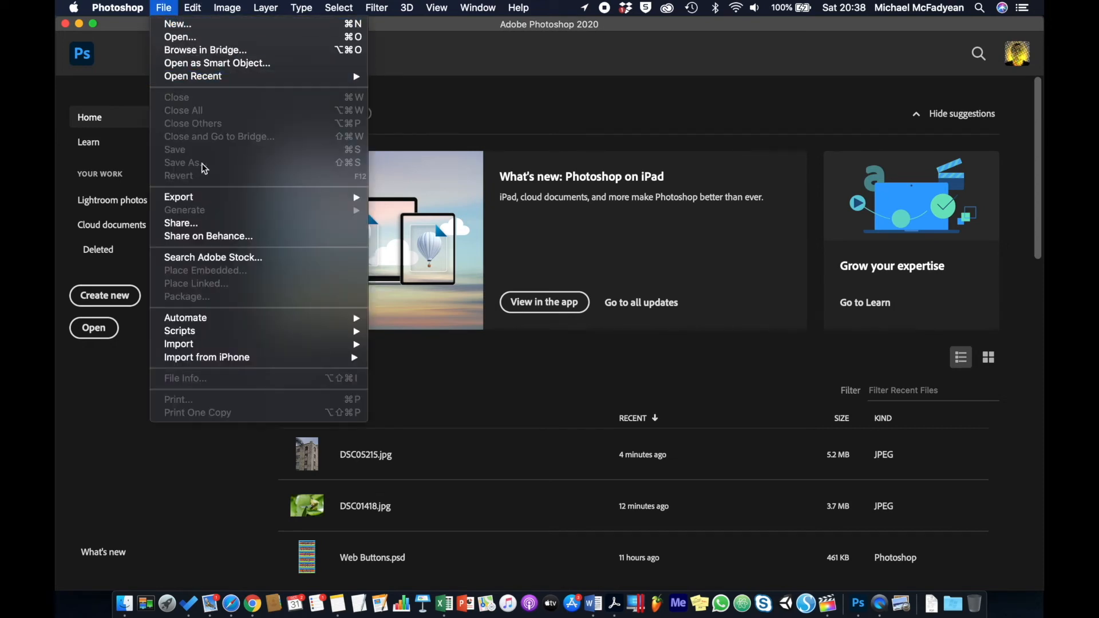
{"action": "mouse_move", "coordinate": [236, 321]}
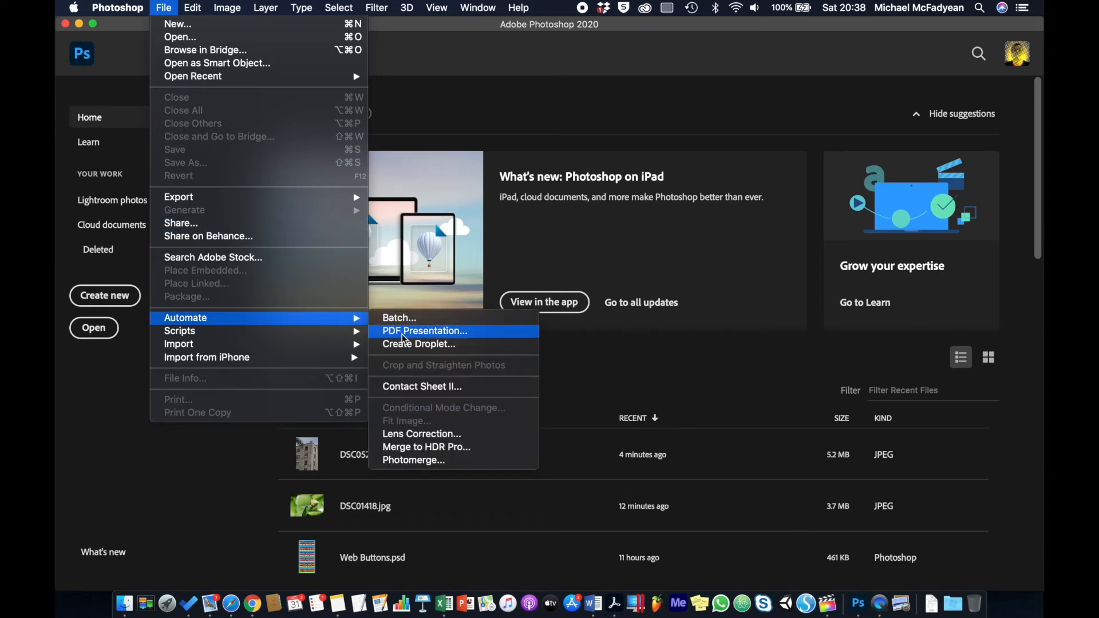
{"action": "left_click", "coordinate": [455, 344]}
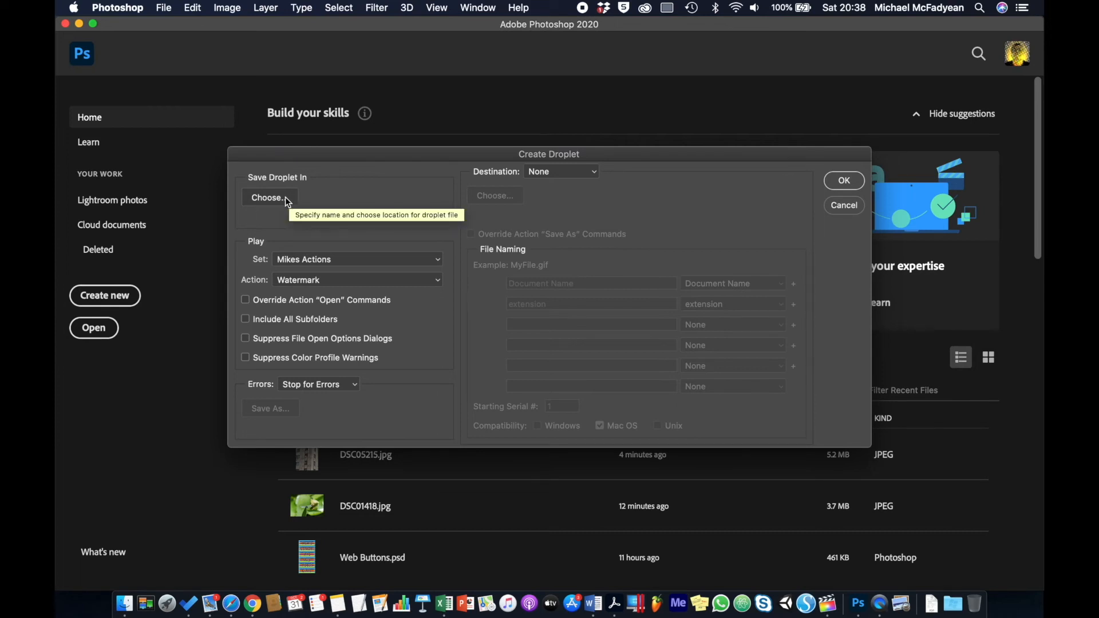
{"action": "left_click", "coordinate": [269, 197]}
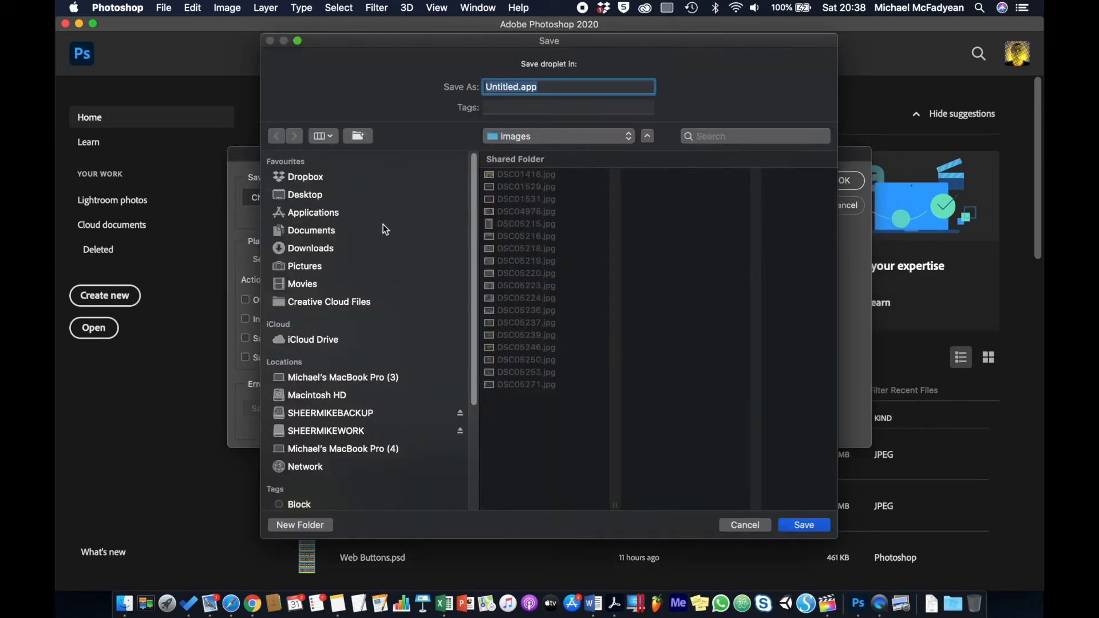
{"action": "left_click", "coordinate": [336, 200]}
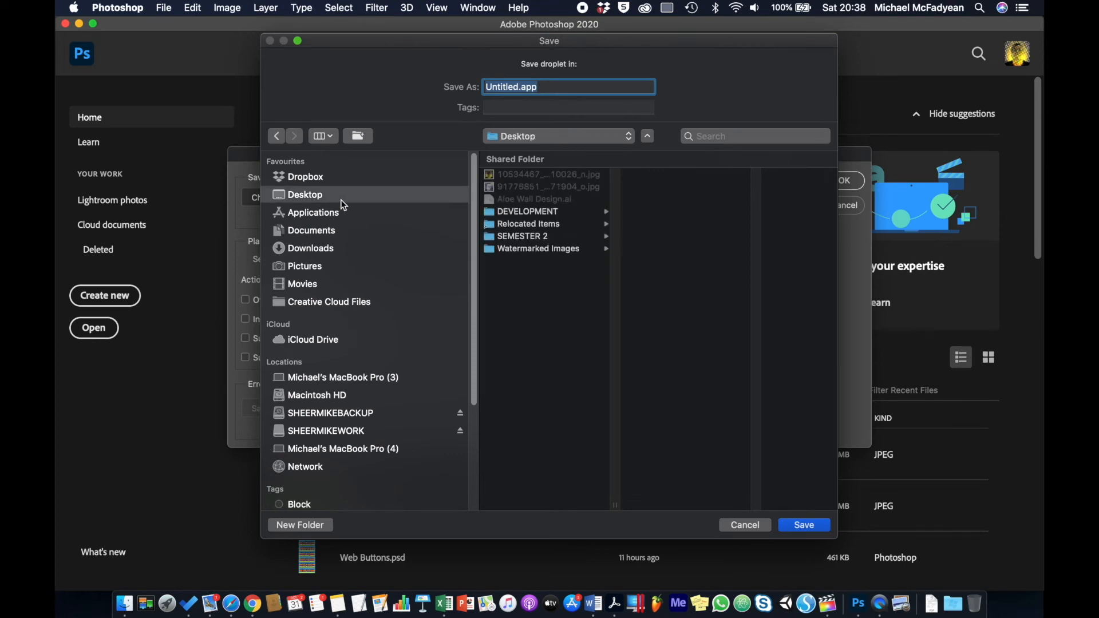
- Name the droplet "Watermark for" followed by the photographer's name, and save it to the Desktop
{"action": "double_click", "coordinate": [517, 88]}
{"action": "type", "text": "Water"}
{"action": "type", "text": "marked"}
{"action": "key", "text": "BackSpace"}
{"action": "key", "text": "BackSpace"}
{"action": "key", "text": "BackSpace"}
{"action": "key", "text": "BackSpace"}
{"action": "key", "text": "BackSpace"}
{"action": "key", "text": "BackSpace"}
{"action": "type", "text": "marked"}
{"action": "key", "text": "BackSpace"}
{"action": "key", "text": "BackSpace"}
{"action": "type", "text": "for M K M"}
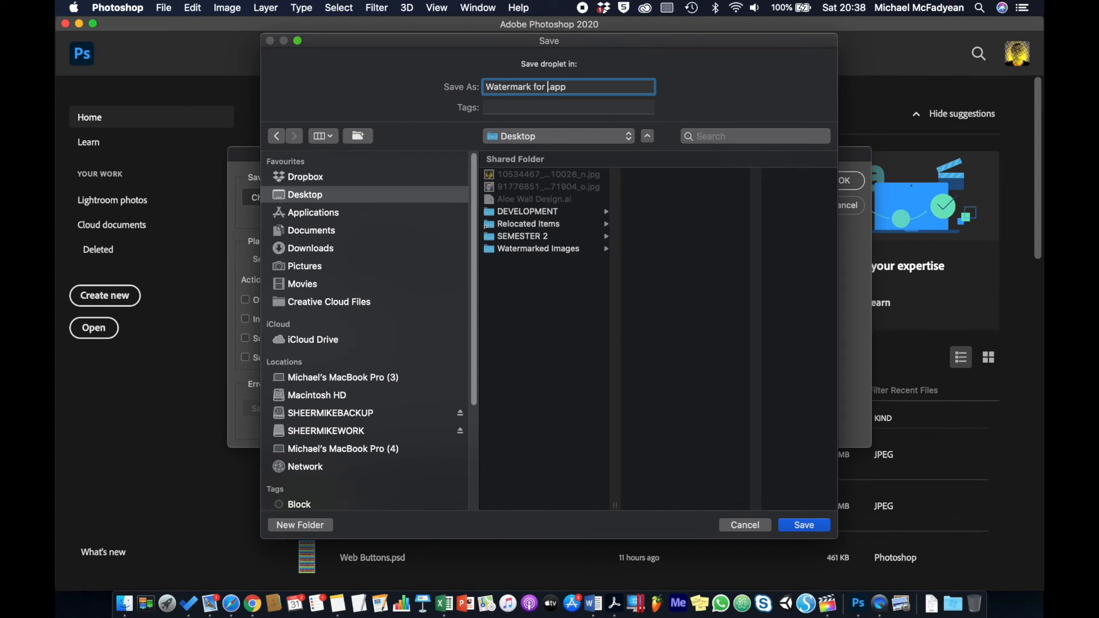
{"action": "type", "text": "cFadyean."}
{"action": "left_click", "coordinate": [806, 524]}
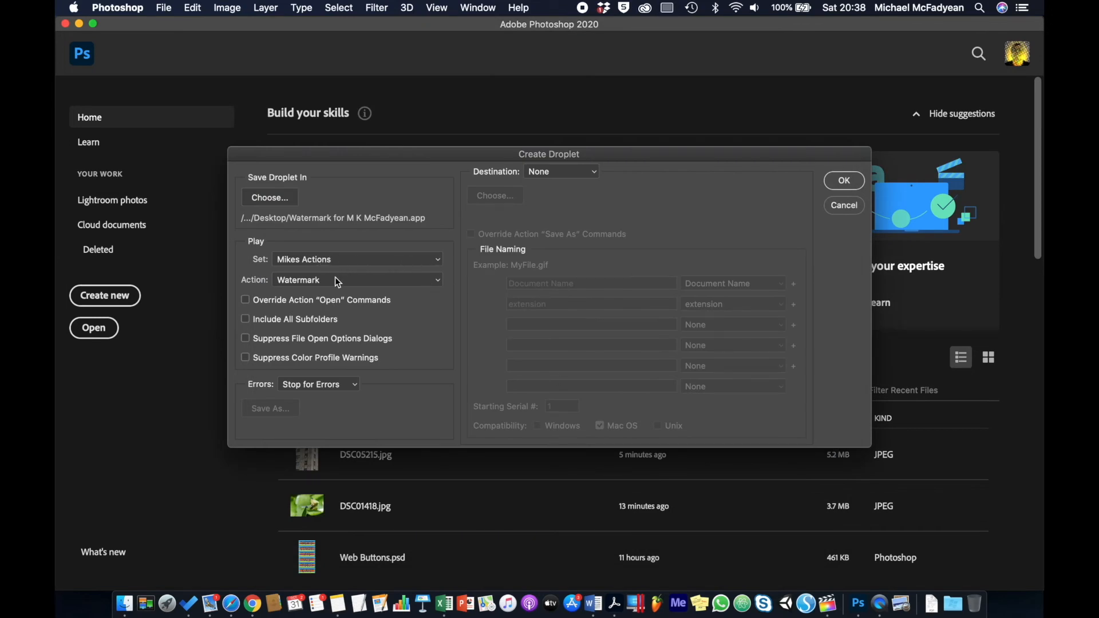
- Keep the Watermark action for the droplet, set its destination to Folder, and browse for the folder location
{"action": "left_click", "coordinate": [372, 261]}
{"action": "left_click", "coordinate": [373, 261]}
{"action": "left_click", "coordinate": [375, 281]}
{"action": "left_click", "coordinate": [374, 302]}
{"action": "left_click", "coordinate": [589, 171]}
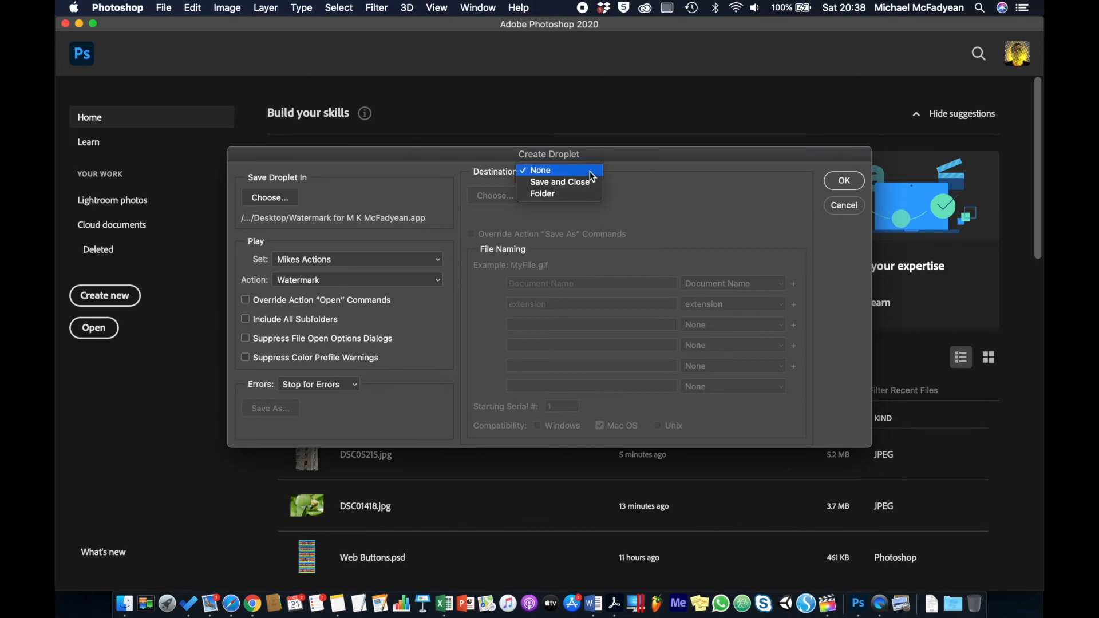
{"action": "left_click", "coordinate": [568, 190]}
{"action": "left_click", "coordinate": [496, 196]}
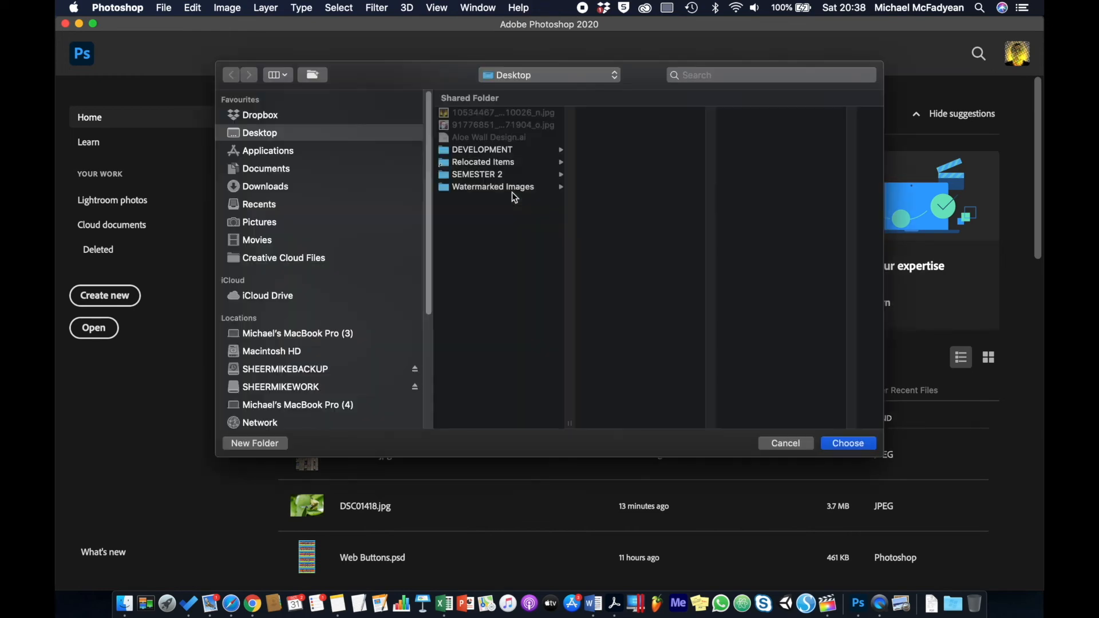
- Create a Desktop folder named Watermark Droplet Images, choose it as the destination, and generate the droplet
{"action": "left_click", "coordinate": [265, 445]}
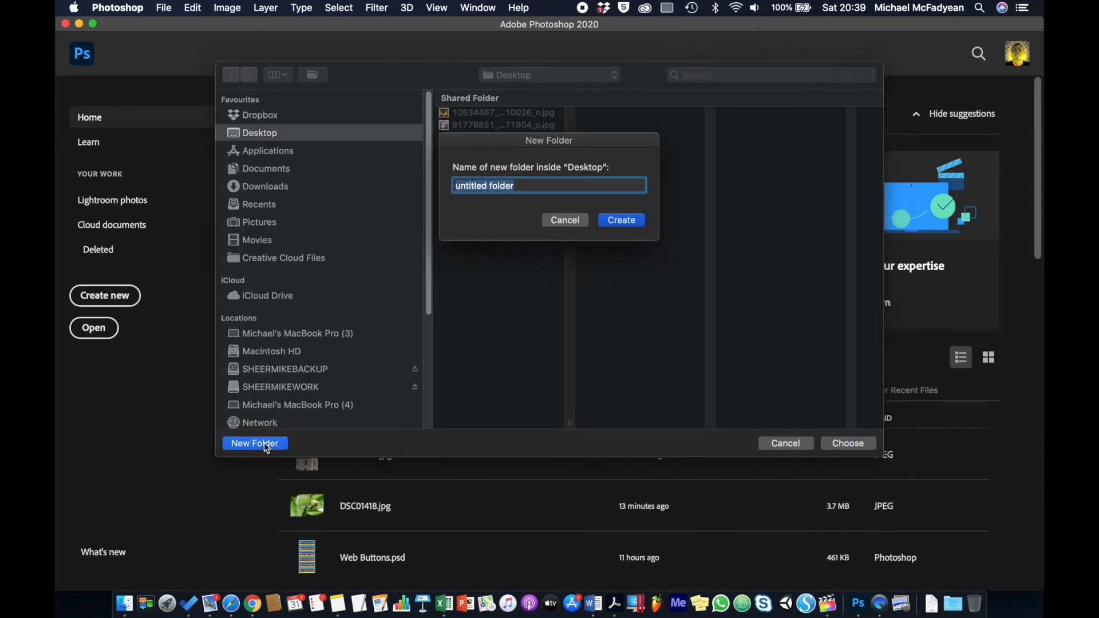
{"action": "type", "text": "Drop"}
{"action": "key", "text": "BackSpace"}
{"action": "key", "text": "BackSpace"}
{"action": "key", "text": "BackSpace"}
{"action": "key", "text": "BackSpace"}
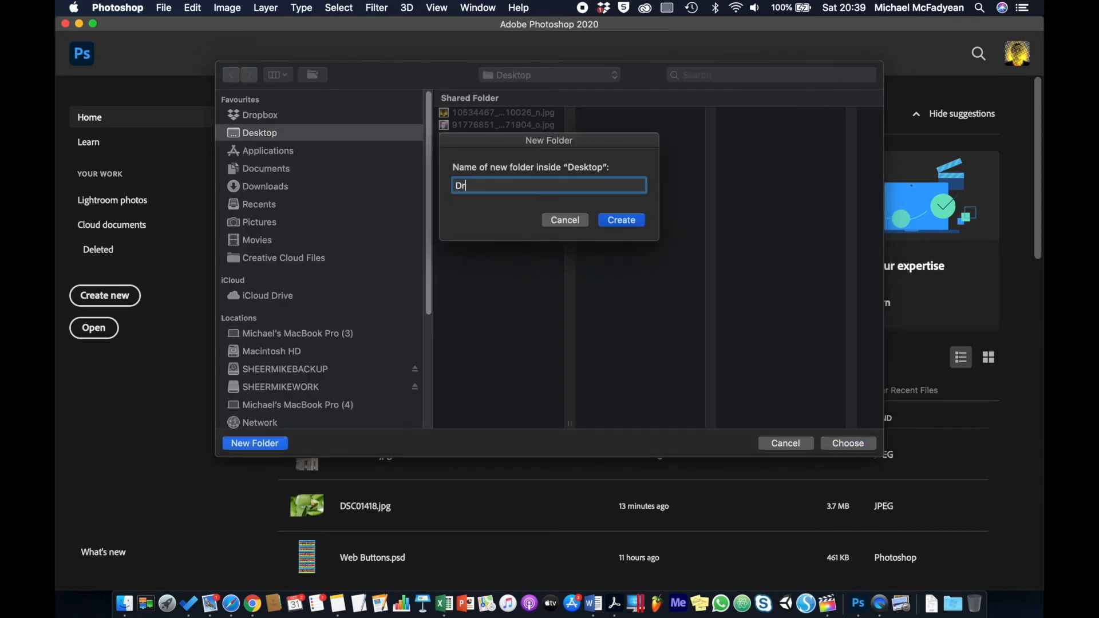
{"action": "type", "text": "Watermark Droplet Images"}
{"action": "left_click", "coordinate": [621, 221]}
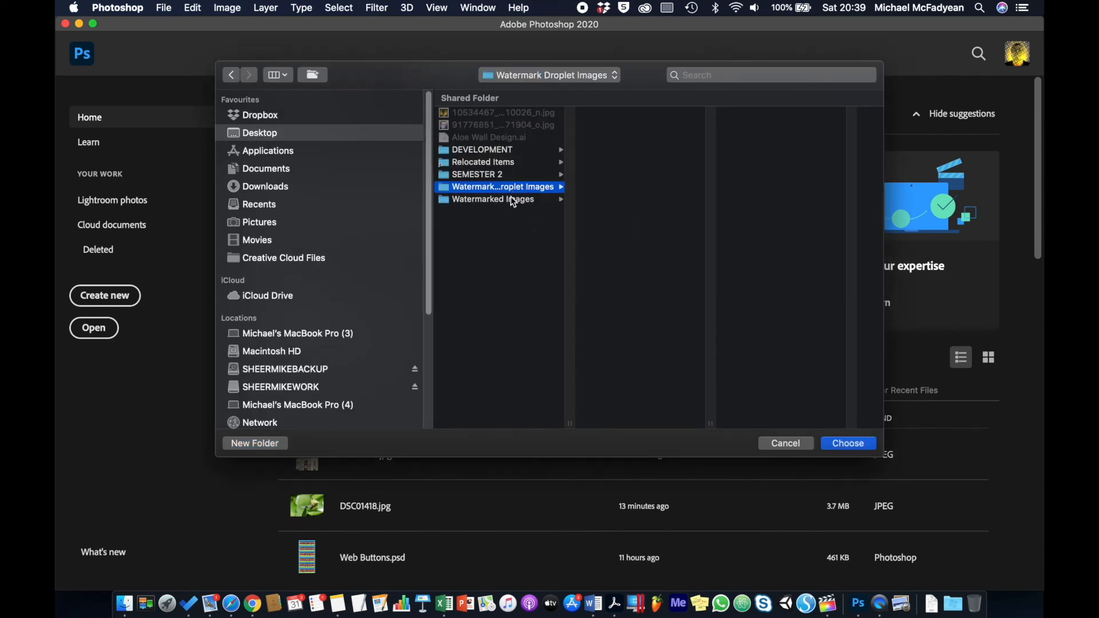
{"action": "left_click", "coordinate": [835, 443]}
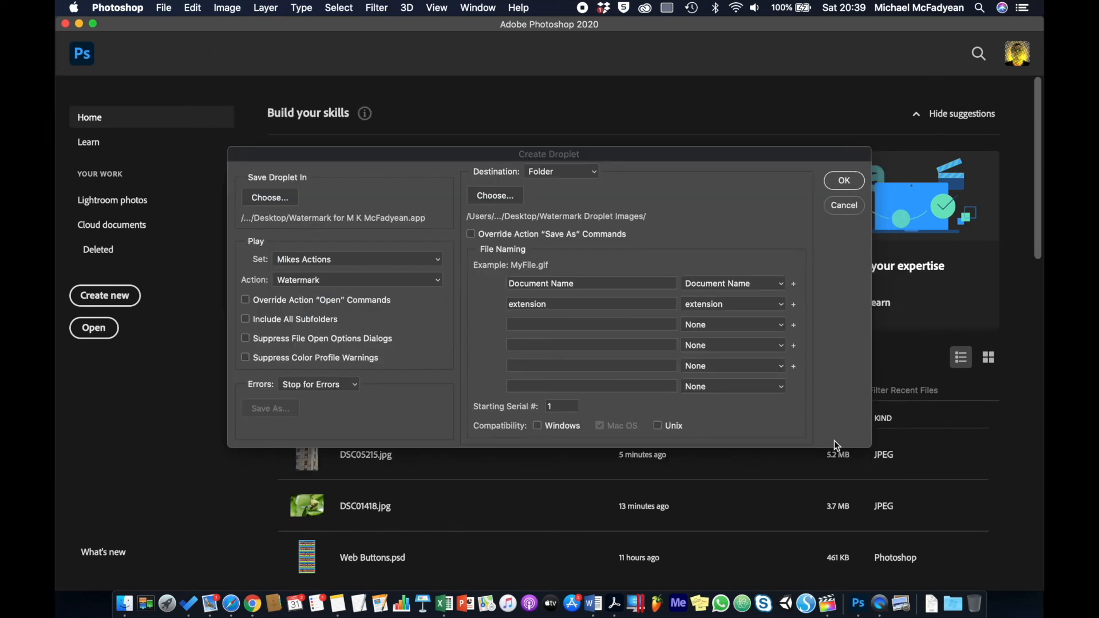
{"action": "left_click", "coordinate": [832, 183]}
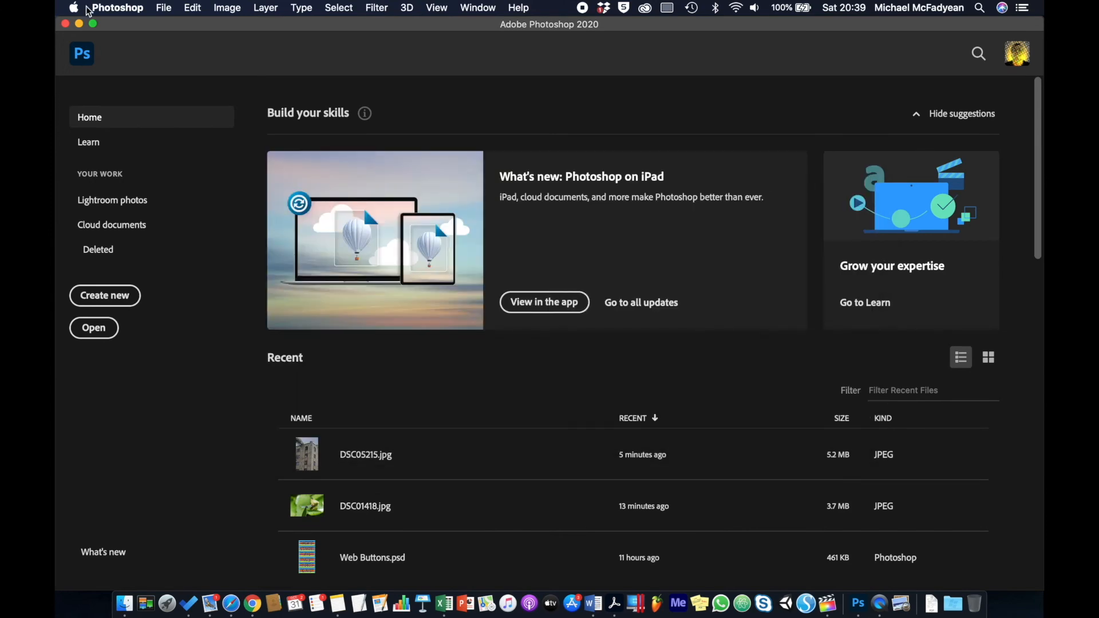
- Minimise Photoshop, shift the Finder window aside, and move the droplet next to the SEMESTER 2 folder on the Desktop
{"action": "left_click", "coordinate": [79, 24]}
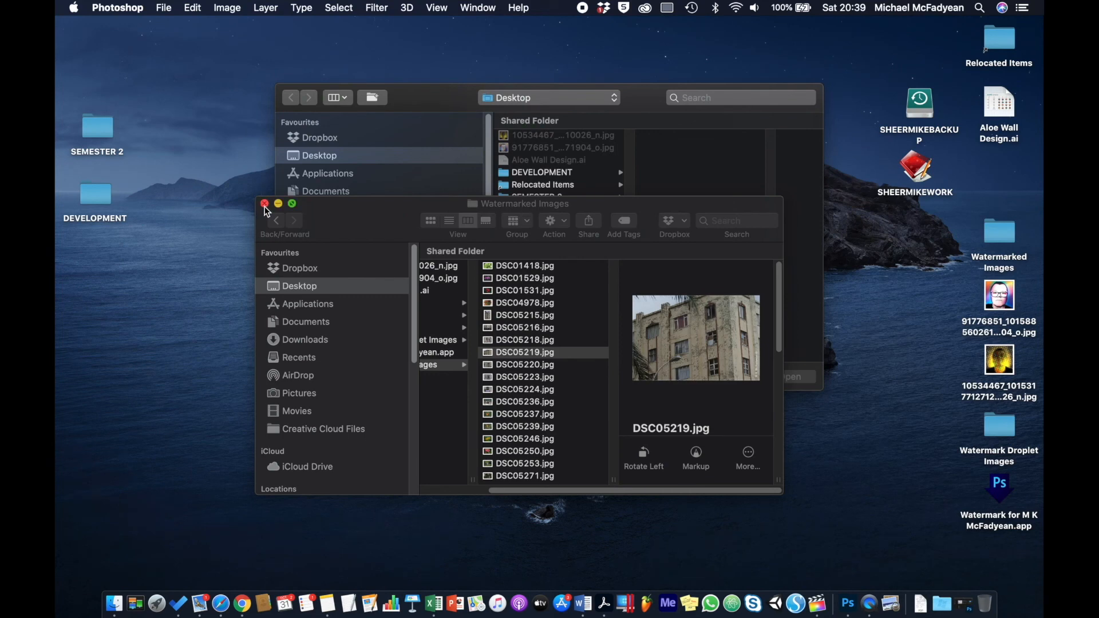
{"action": "left_click_drag", "start_coordinate": [358, 219], "coordinate": [197, 254]}
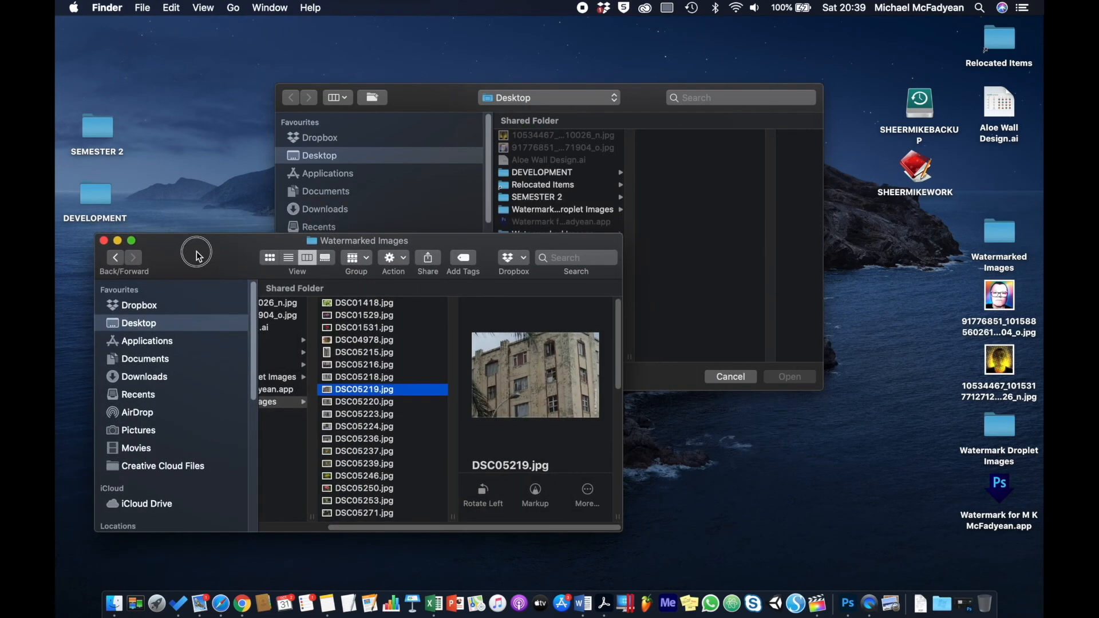
{"action": "left_click_drag", "start_coordinate": [980, 507], "coordinate": [163, 131]}
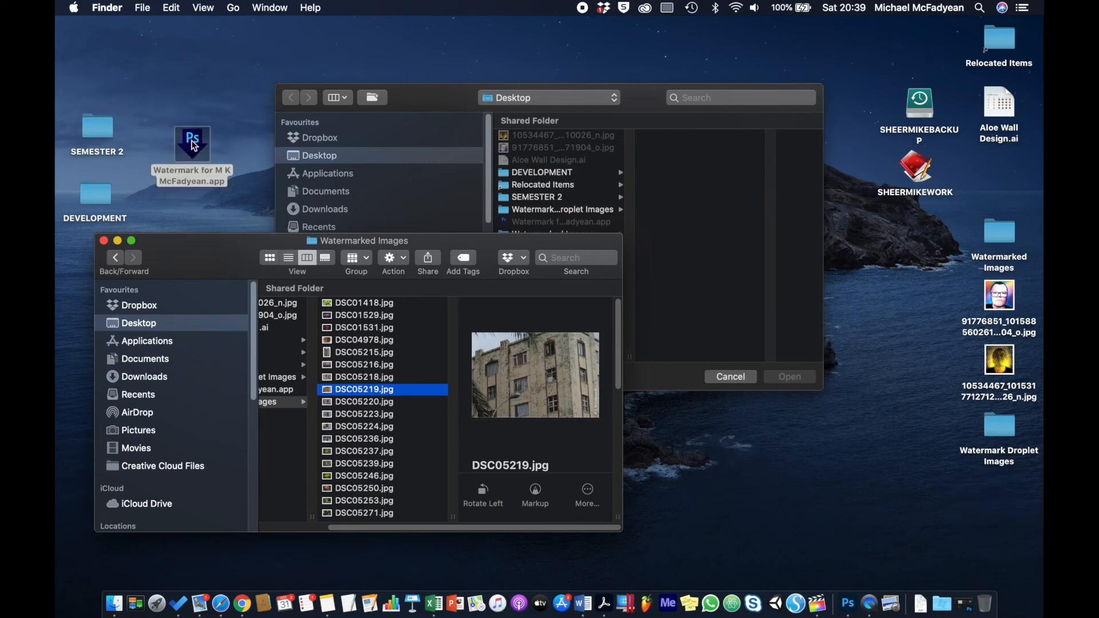
- In Finder, browse through the DEVELOPMENT folder and MODULE ASSET PACK to Theme 1 of Learning Unit 8
{"action": "left_click", "coordinate": [338, 305]}
{"action": "scroll", "coordinate": [361, 341], "scroll_direction": "left", "scroll_amount": 3}
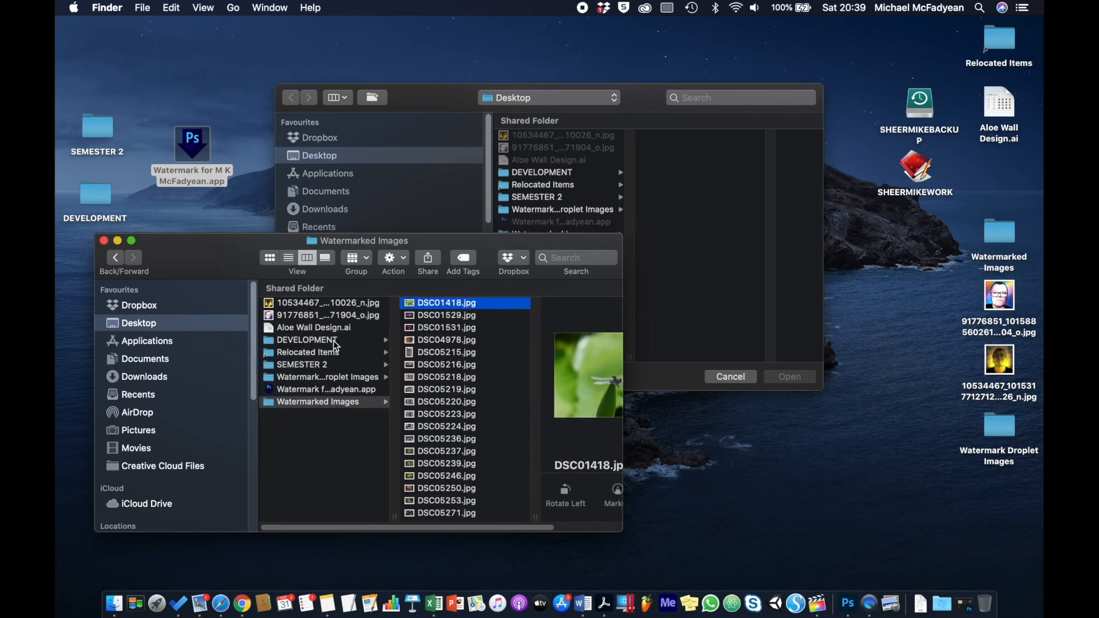
{"action": "left_click", "coordinate": [338, 342]}
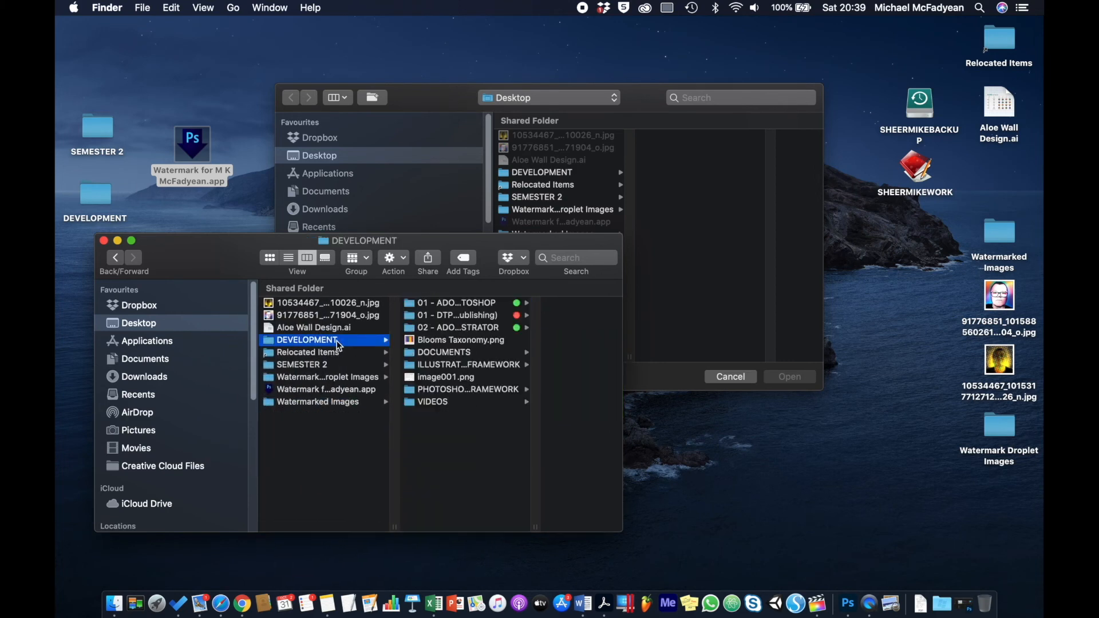
{"action": "left_click", "coordinate": [454, 390]}
{"action": "left_click", "coordinate": [543, 315]}
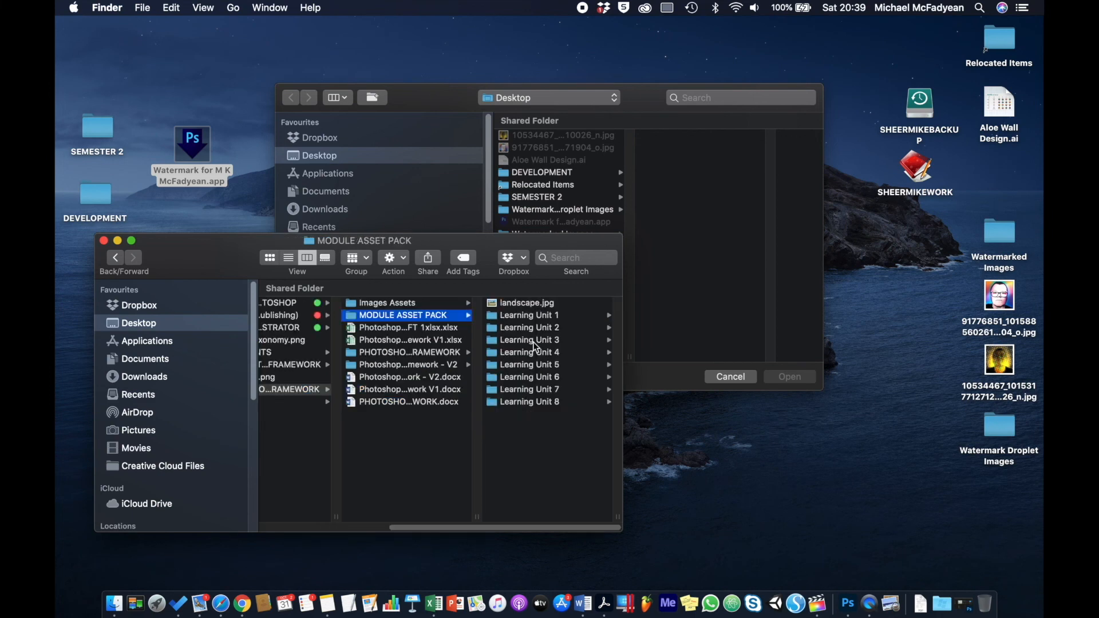
{"action": "left_click", "coordinate": [531, 401]}
{"action": "left_click", "coordinate": [536, 302]}
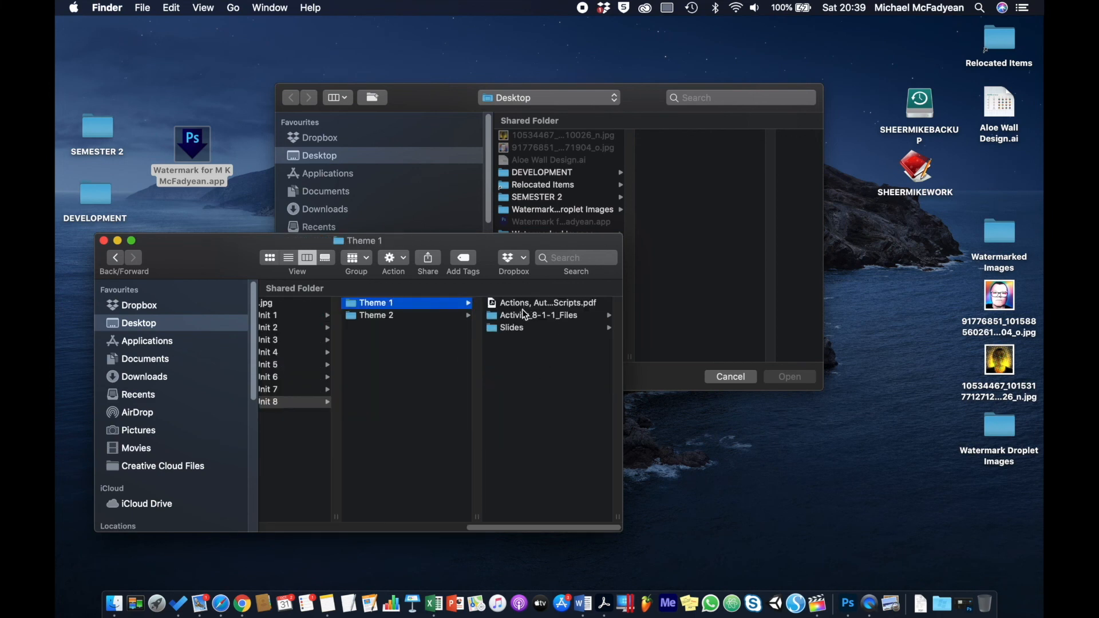
- Run the droplet on DSC01418.jpg from the Activity_8-1-1_Files images folder, saving it as a quality 12 (Maximum), Baseline ("Standard") JPEG
{"action": "left_click", "coordinate": [518, 315]}
{"action": "left_click", "coordinate": [514, 305]}
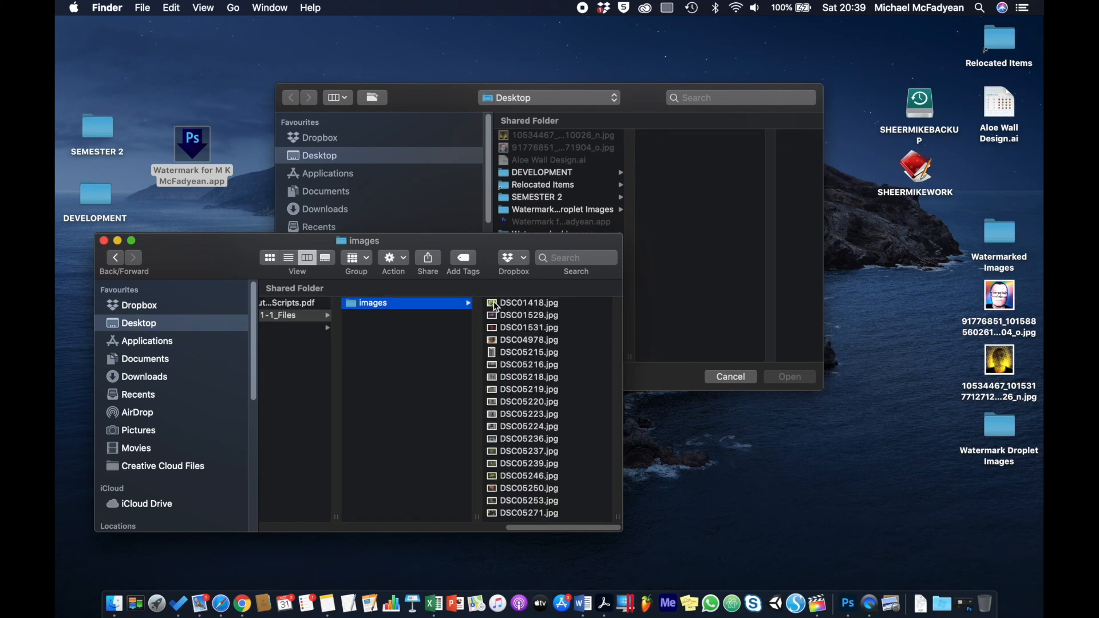
{"action": "left_click_drag", "start_coordinate": [496, 307], "coordinate": [198, 156]}
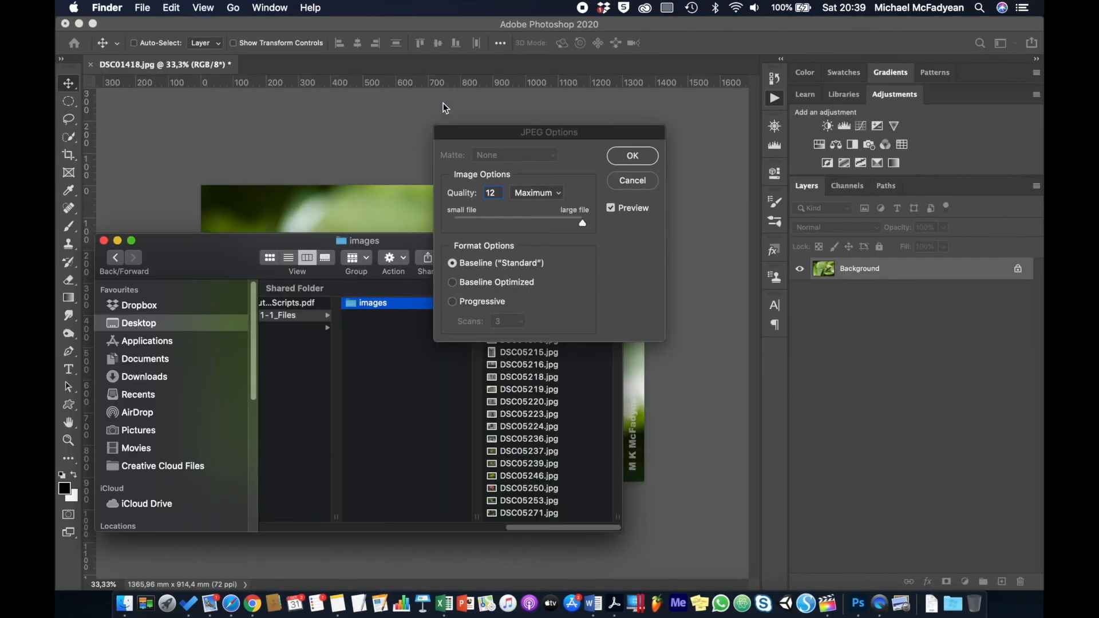
{"action": "left_click", "coordinate": [623, 166]}
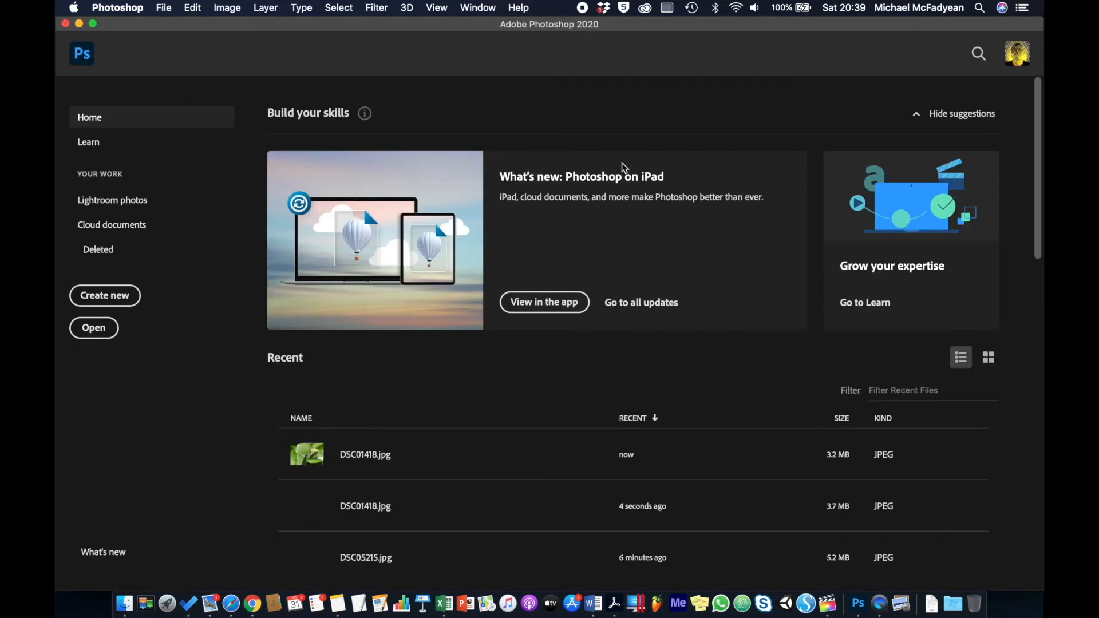
- Switch to Finder, preview DSC01418.jpg in the Desktop's Watermark Droplet Images folder to check its watermark, and close the window
{"action": "left_click", "coordinate": [124, 603]}
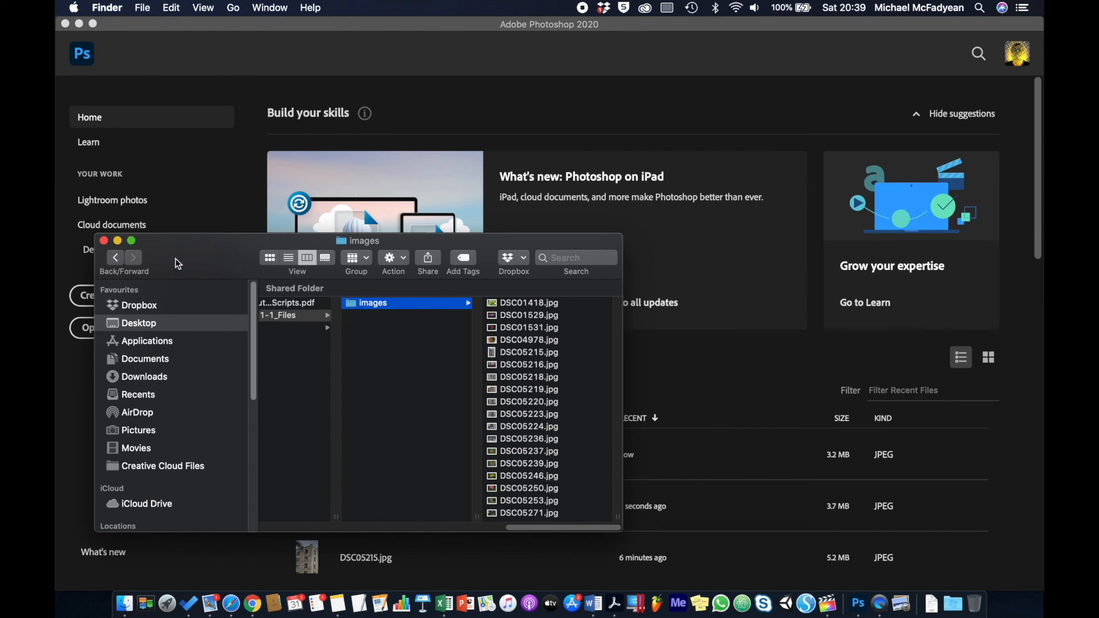
{"action": "left_click", "coordinate": [190, 324]}
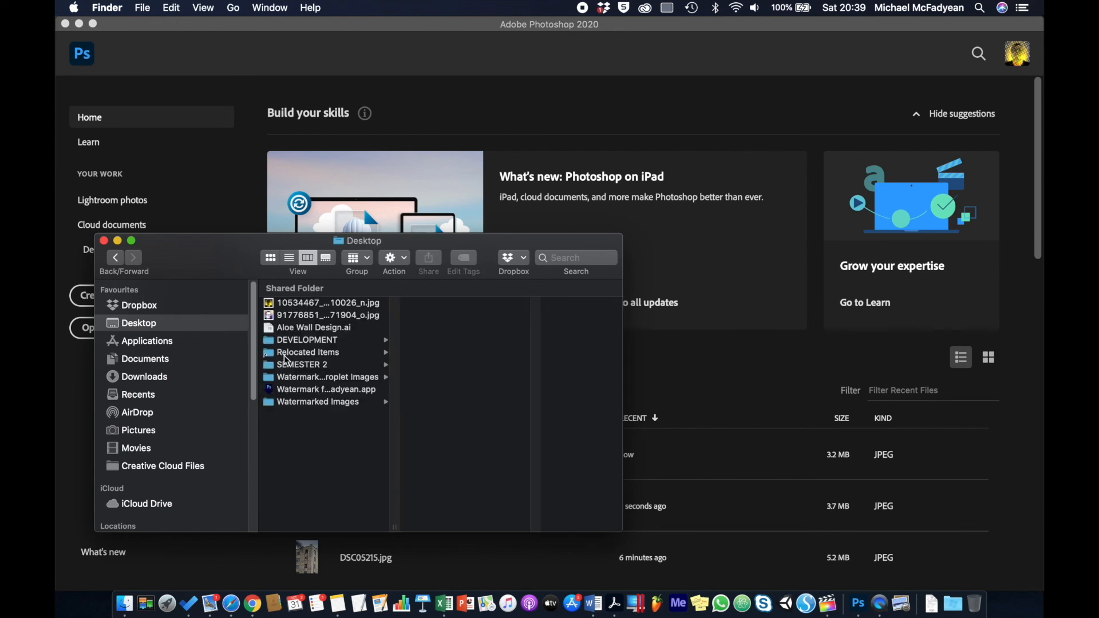
{"action": "left_click", "coordinate": [305, 379]}
{"action": "left_click", "coordinate": [452, 303]}
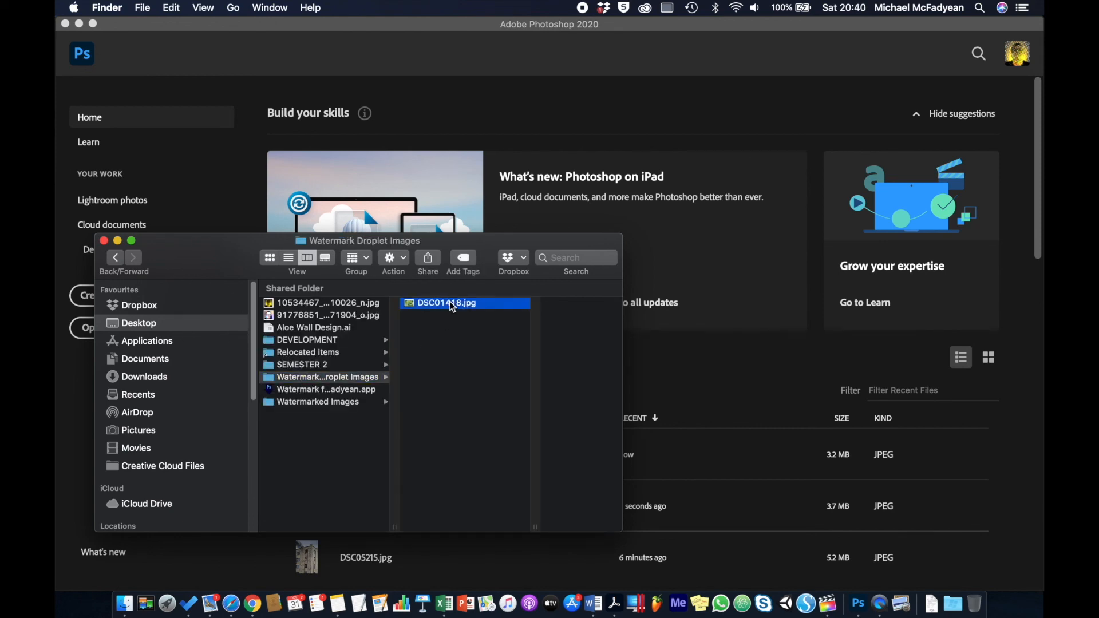
{"action": "key", "text": "space"}
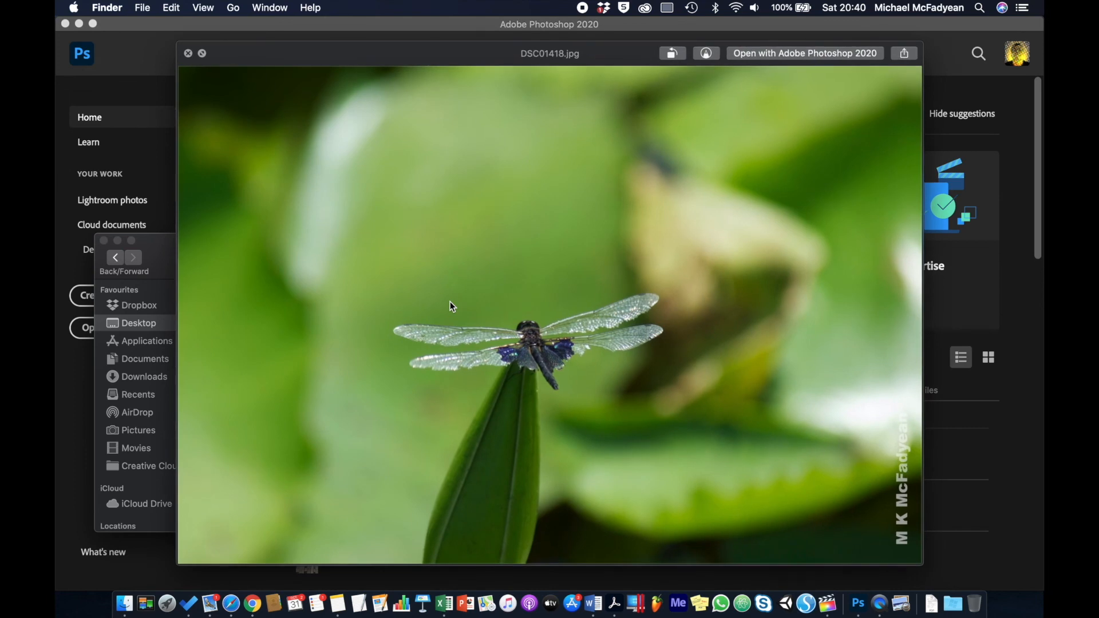
{"action": "key", "text": "space"}
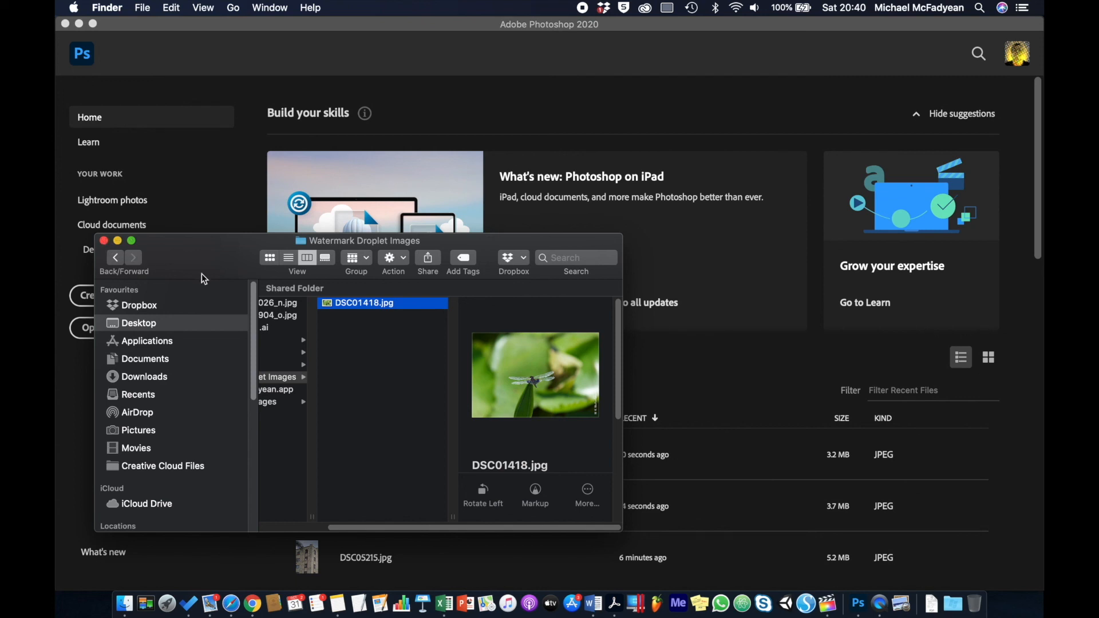
{"action": "left_click", "coordinate": [104, 241]}
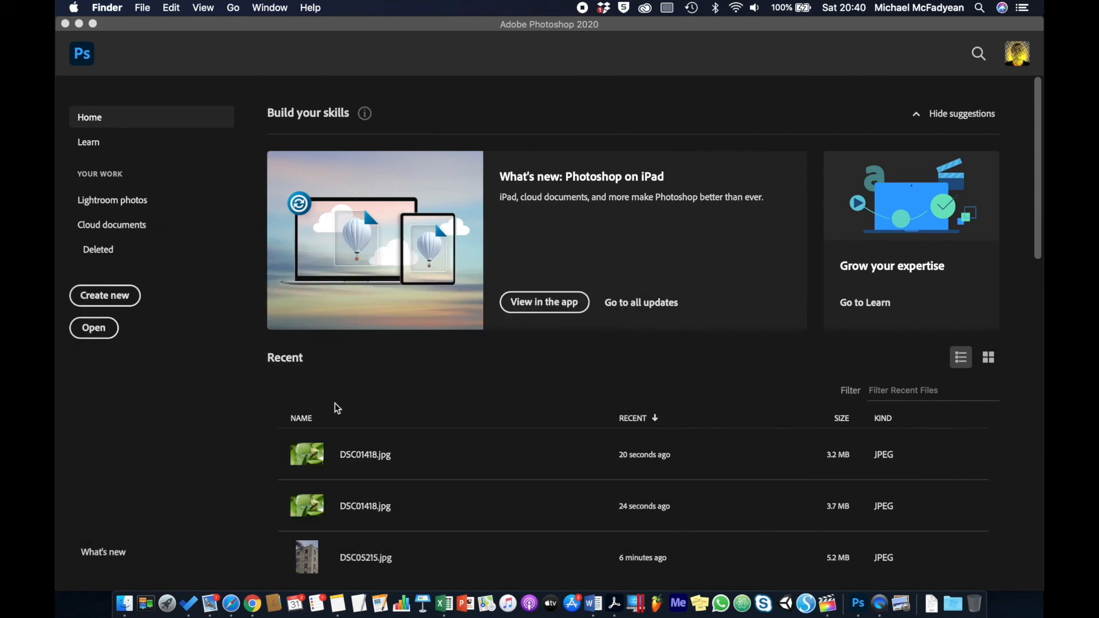